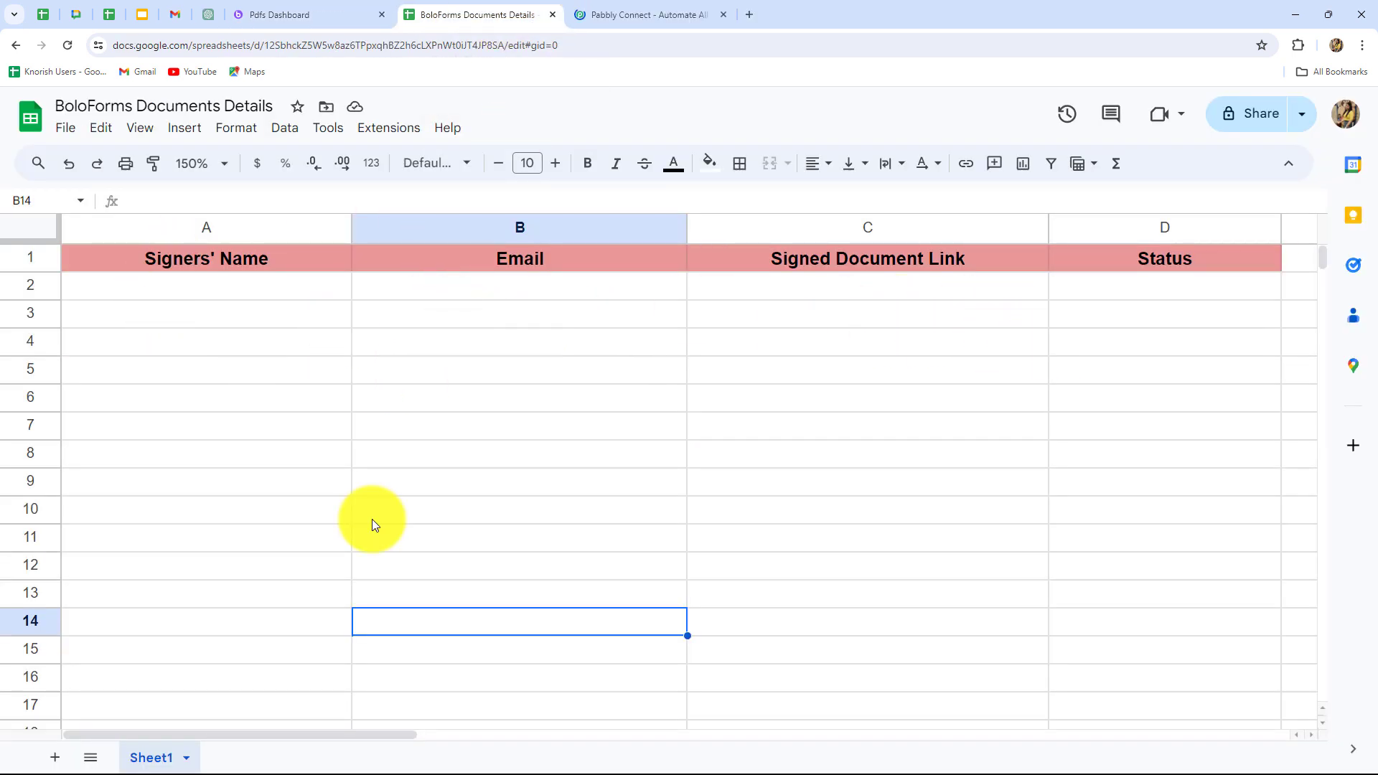
Switch to the Pabbly Connect website, dismiss the sale offer and sign in to the account.
{"action": "left_click", "coordinate": [618, 17]}
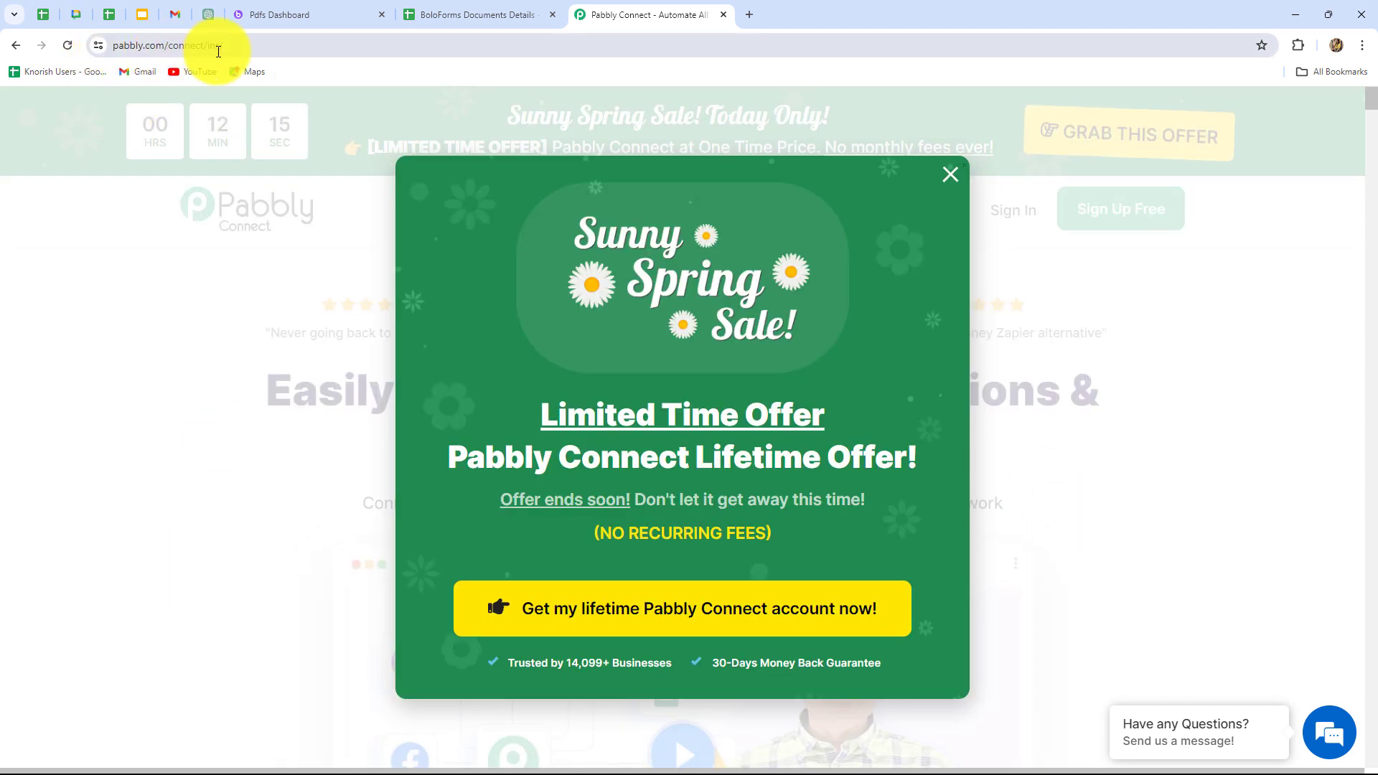
{"action": "left_click", "coordinate": [950, 175]}
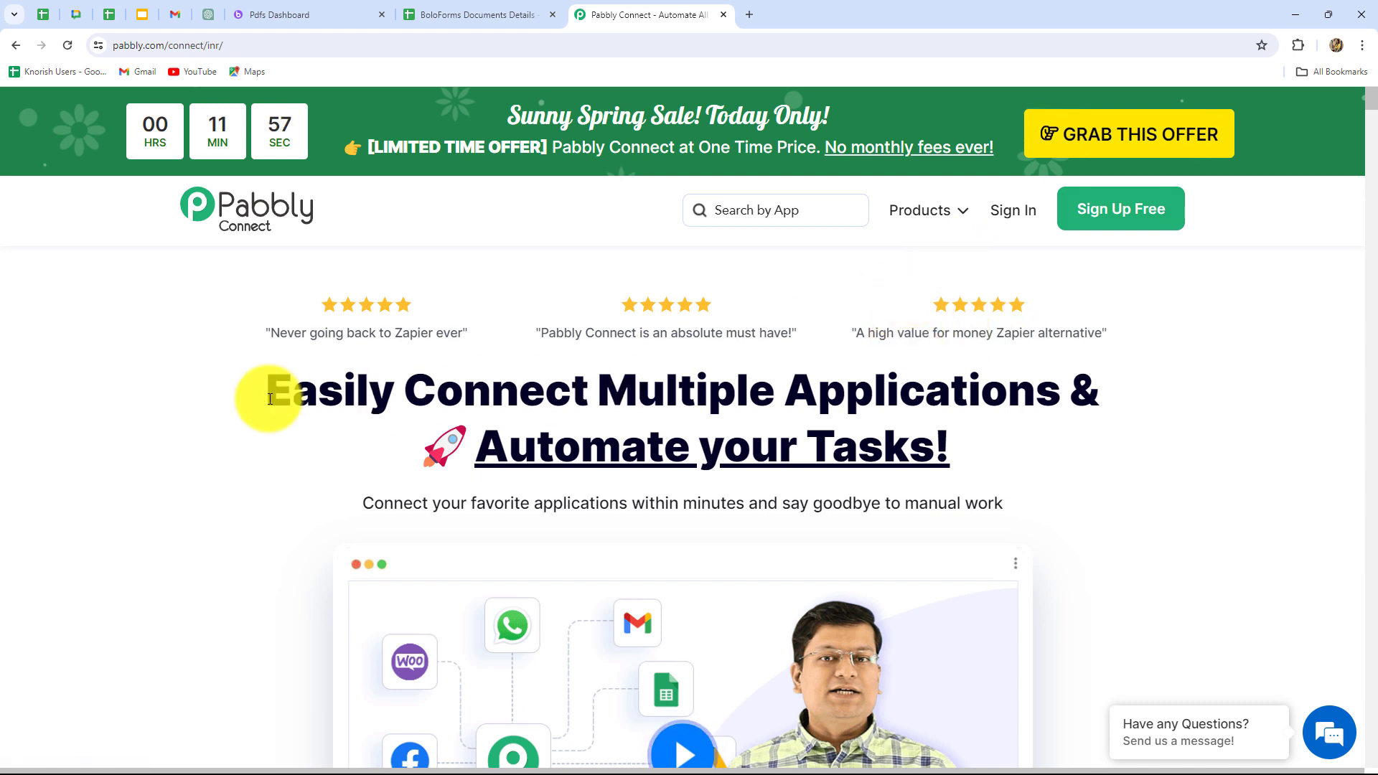
{"action": "left_click_drag", "start_coordinate": [263, 393], "coordinate": [1110, 463]}
{"action": "left_click", "coordinate": [1109, 469]}
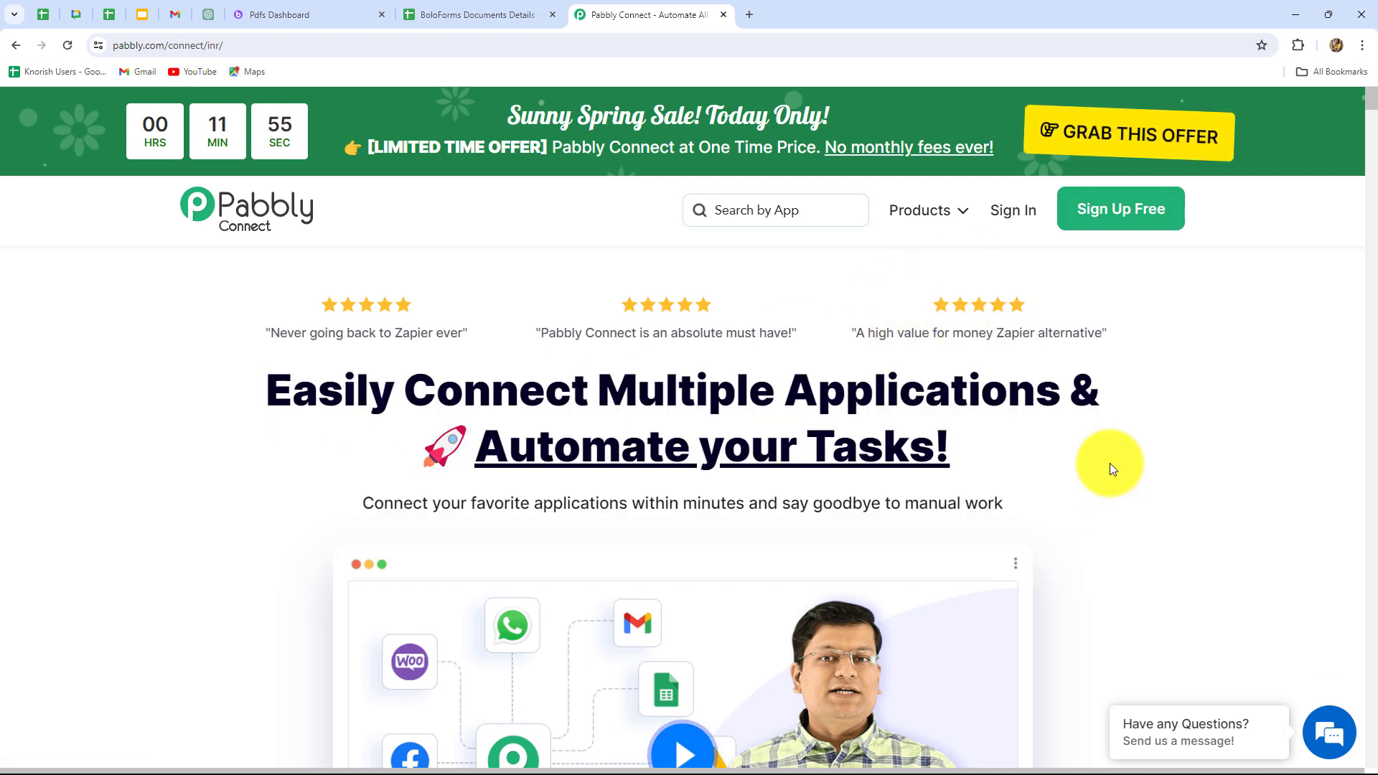
{"action": "left_click", "coordinate": [1014, 212]}
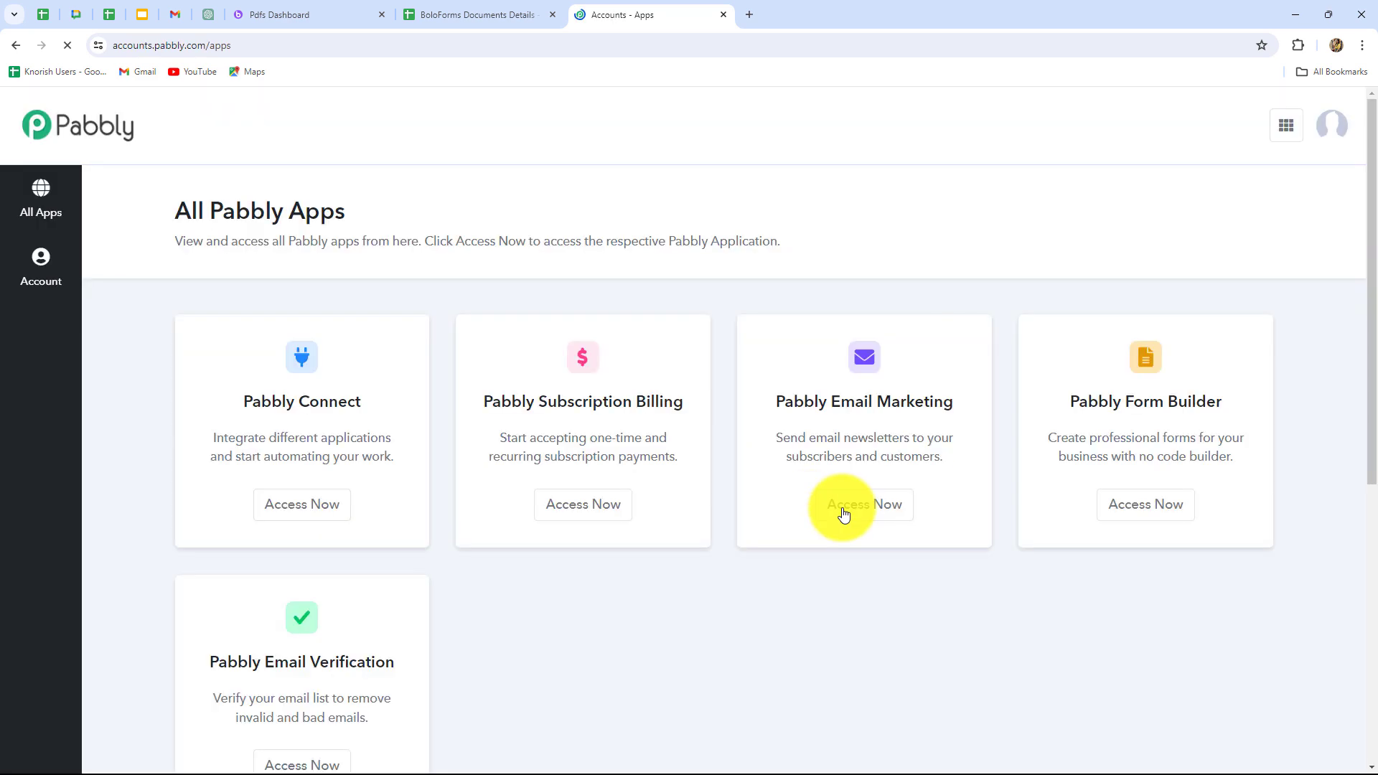
Open Pabbly Connect from the list of all Pabbly apps.
{"action": "scroll", "coordinate": [435, 696], "scroll_direction": "down", "scroll_amount": 2}
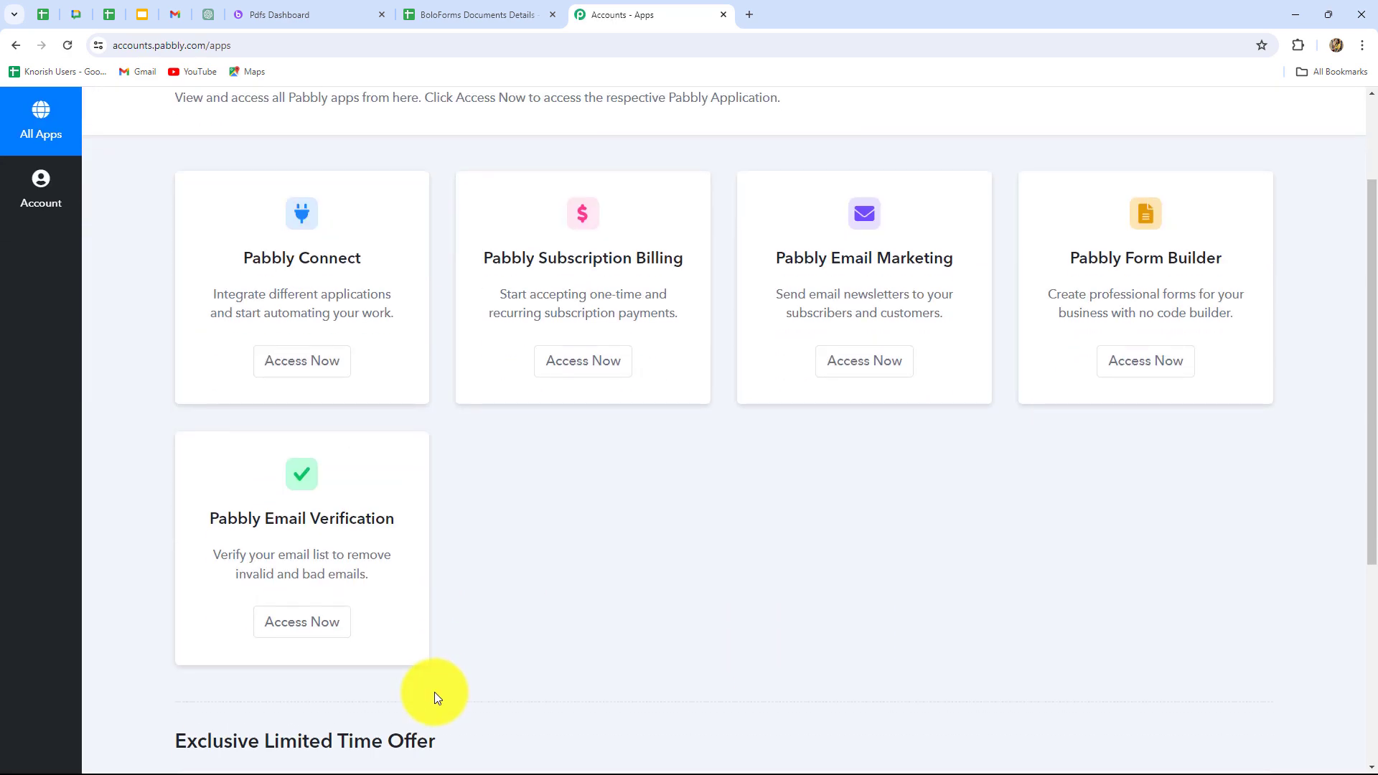
{"action": "scroll", "coordinate": [434, 692], "scroll_direction": "up", "scroll_amount": 2}
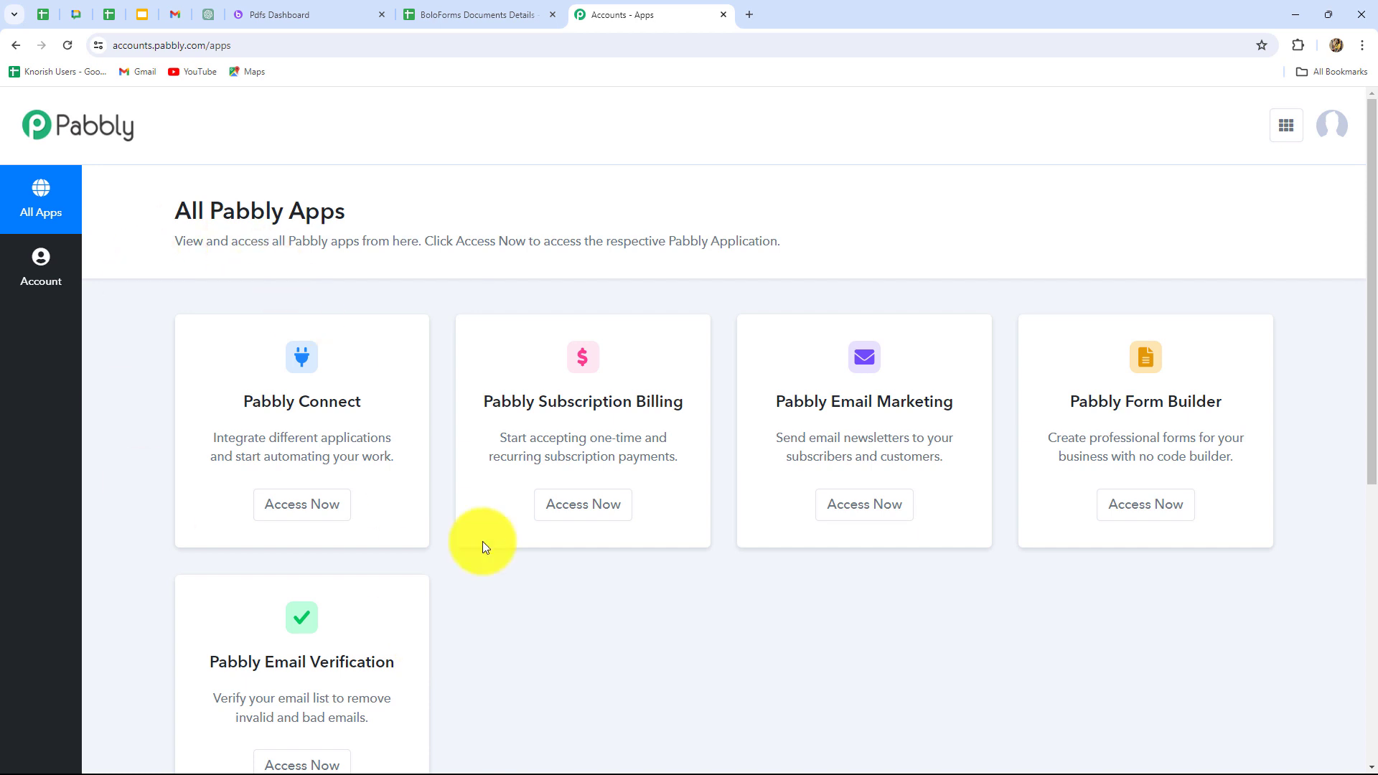
{"action": "triple_click", "coordinate": [307, 405]}
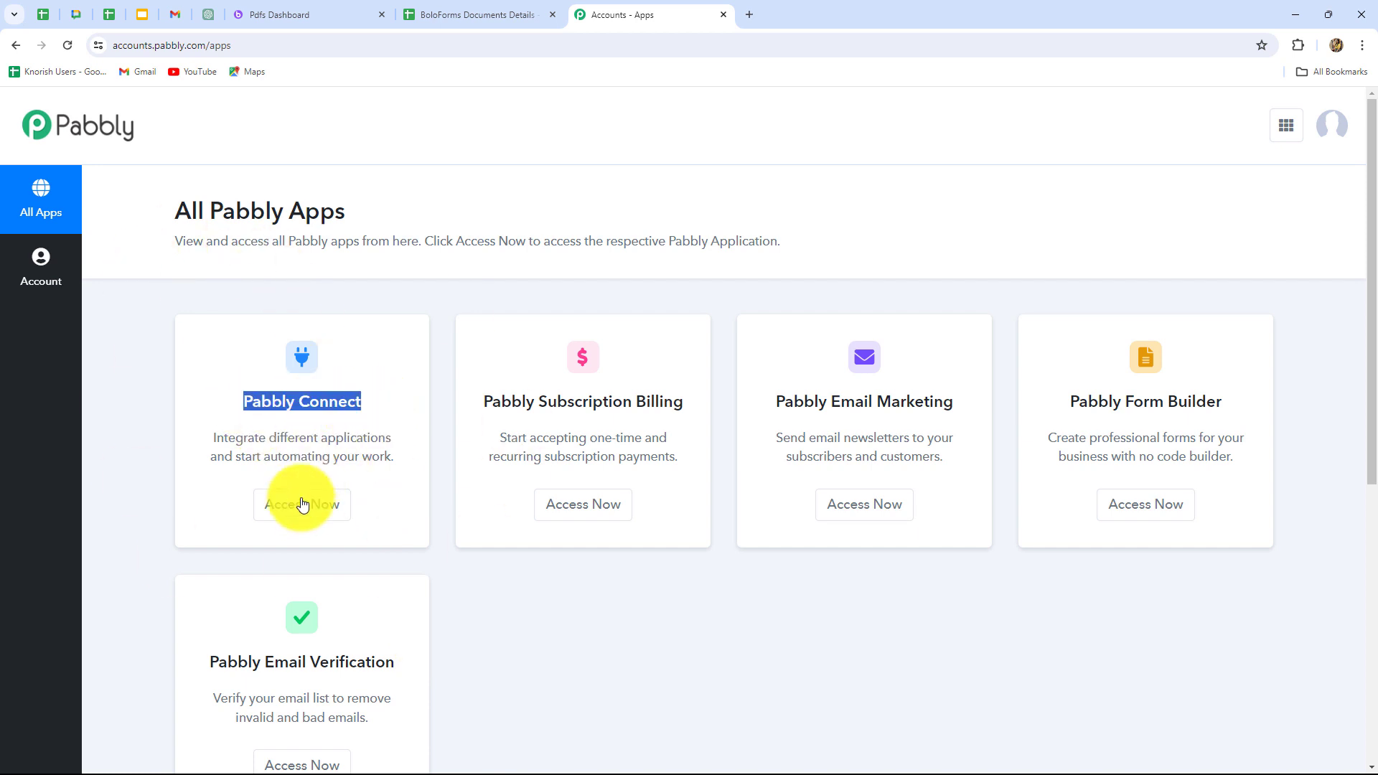
{"action": "left_click", "coordinate": [305, 504]}
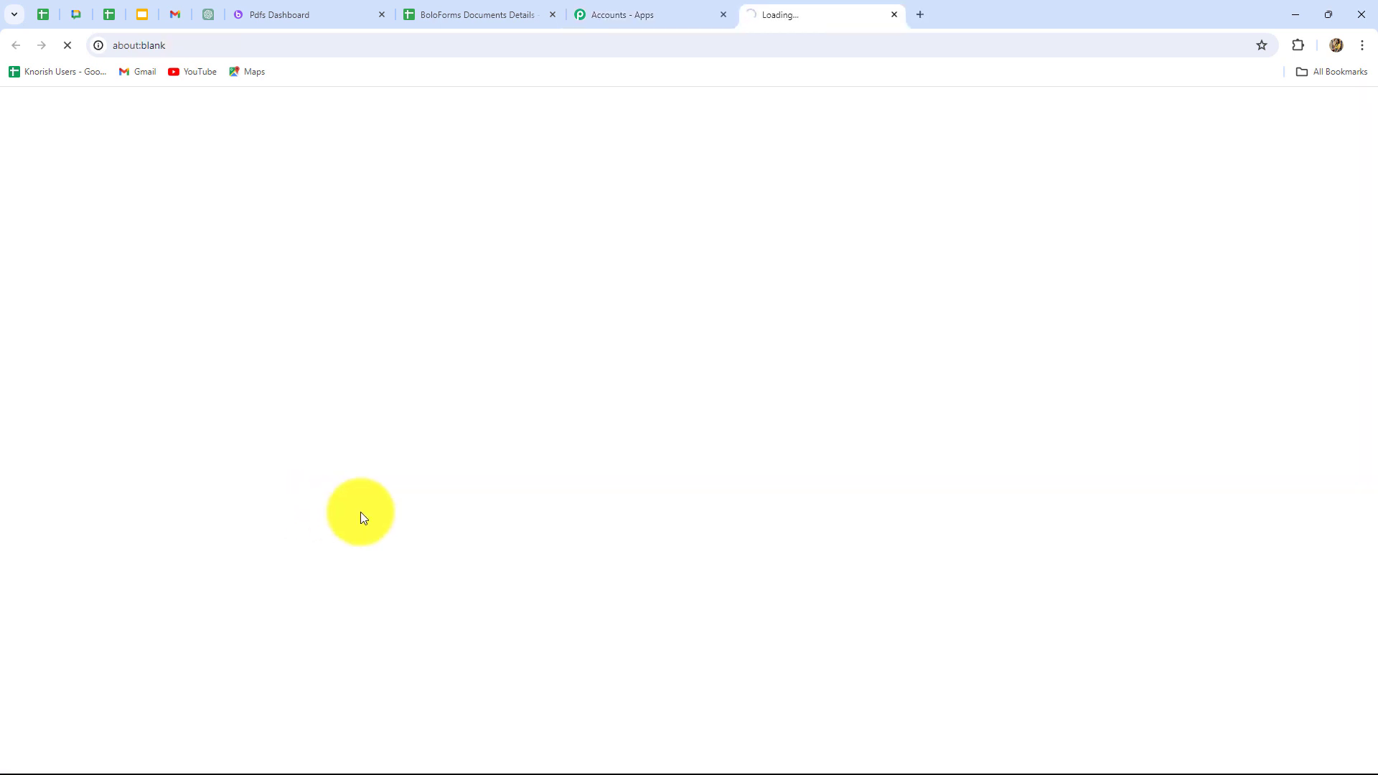
Create a workflow named "Add Signed BoloForms Document Details in Google Sheets" in the "Automations For BoloForms Documents" folder.
{"action": "scroll", "coordinate": [969, 584], "scroll_direction": "down", "scroll_amount": 2}
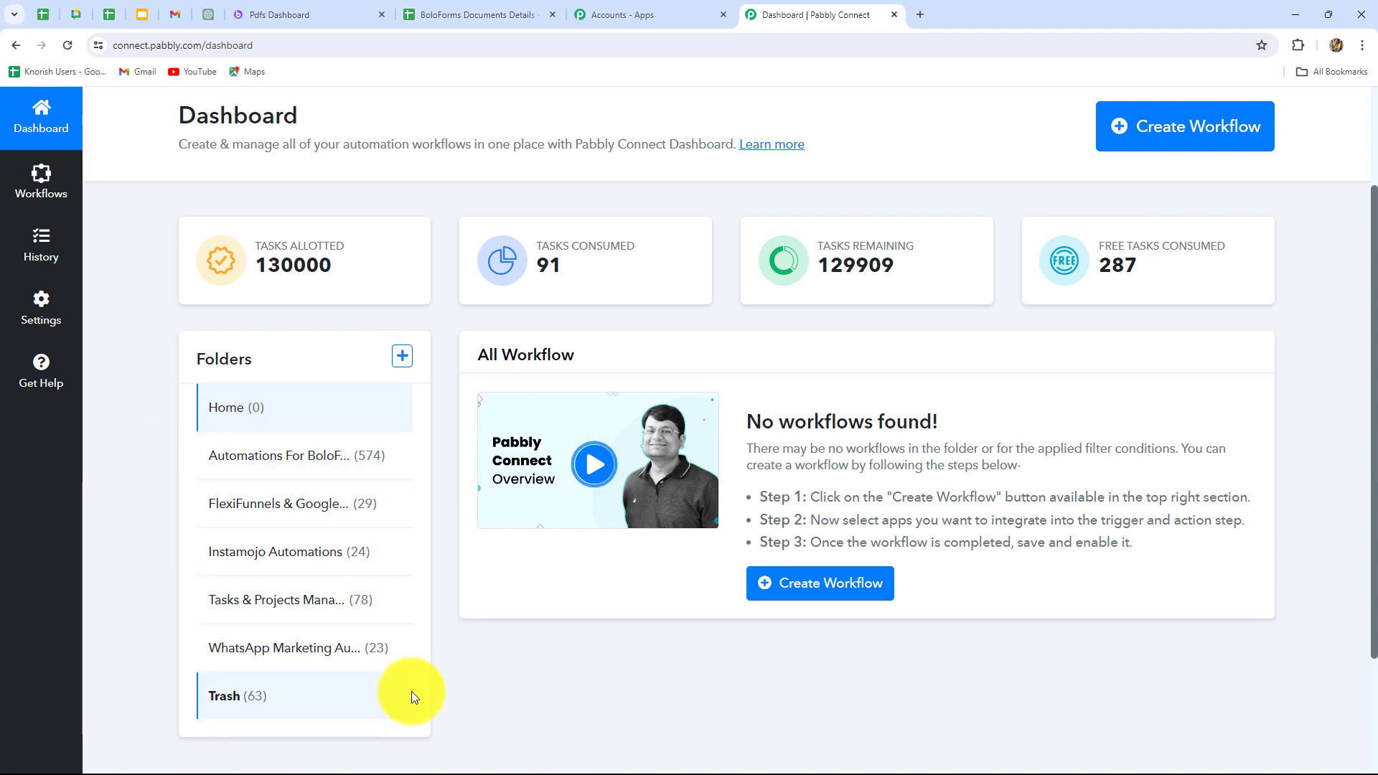
{"action": "left_click", "coordinate": [1205, 142]}
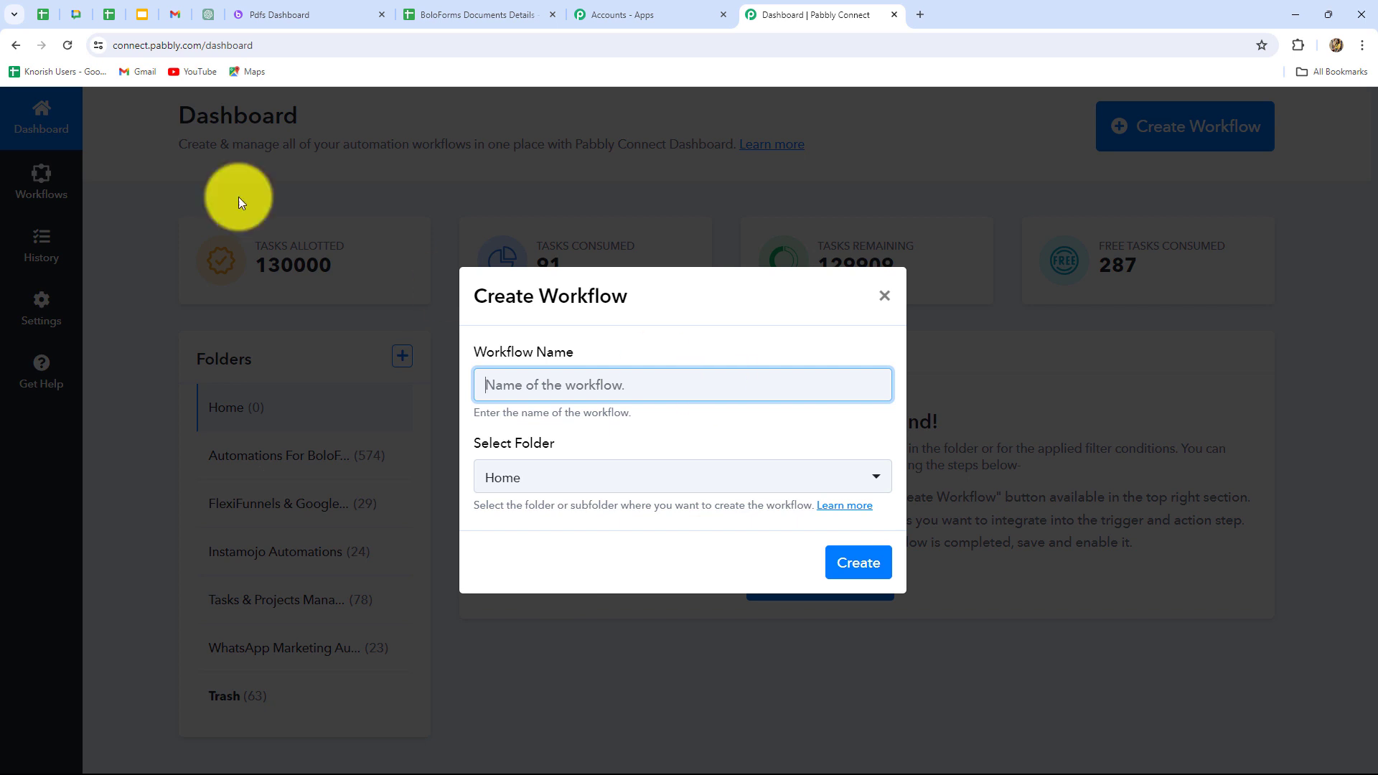
{"action": "type", "text": "Add Signed BoloForms Document Details in Google Sheets"}
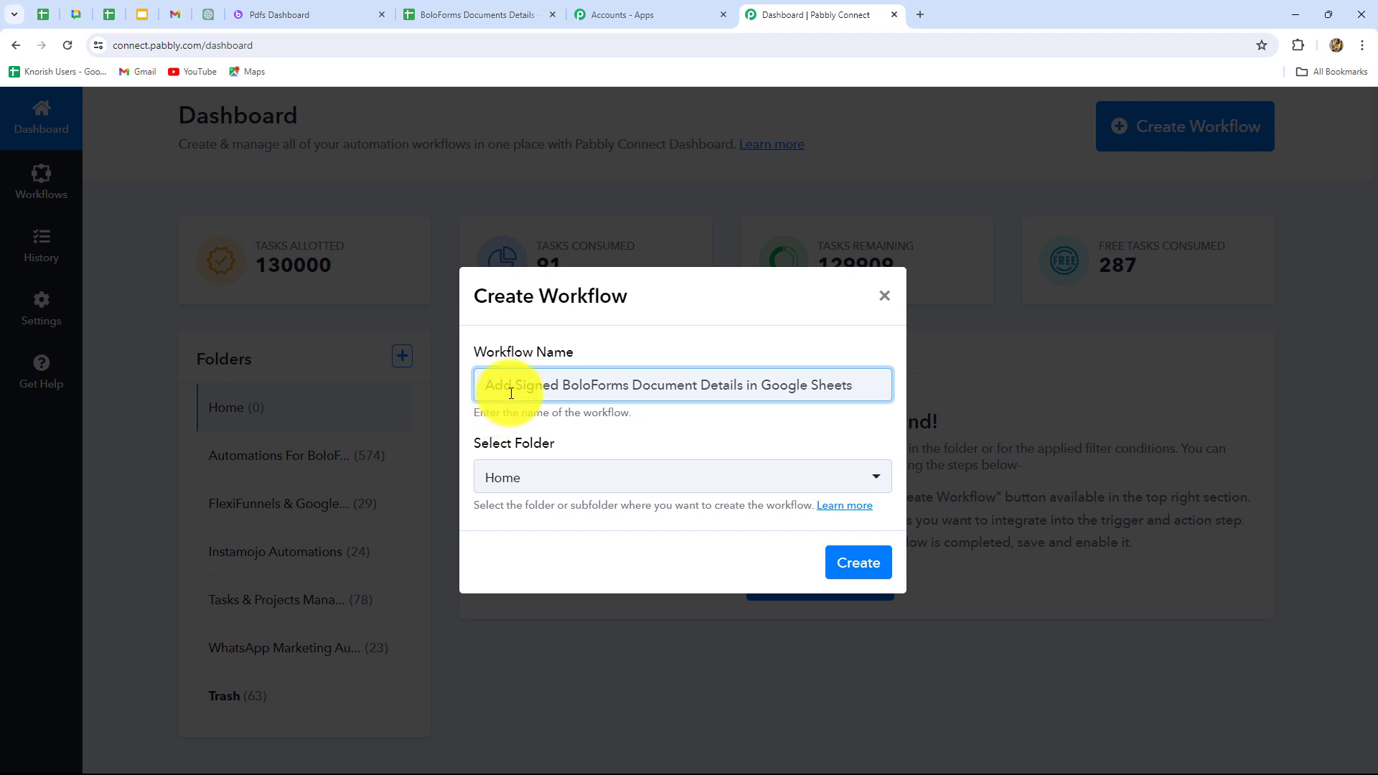
{"action": "left_click", "coordinate": [555, 484]}
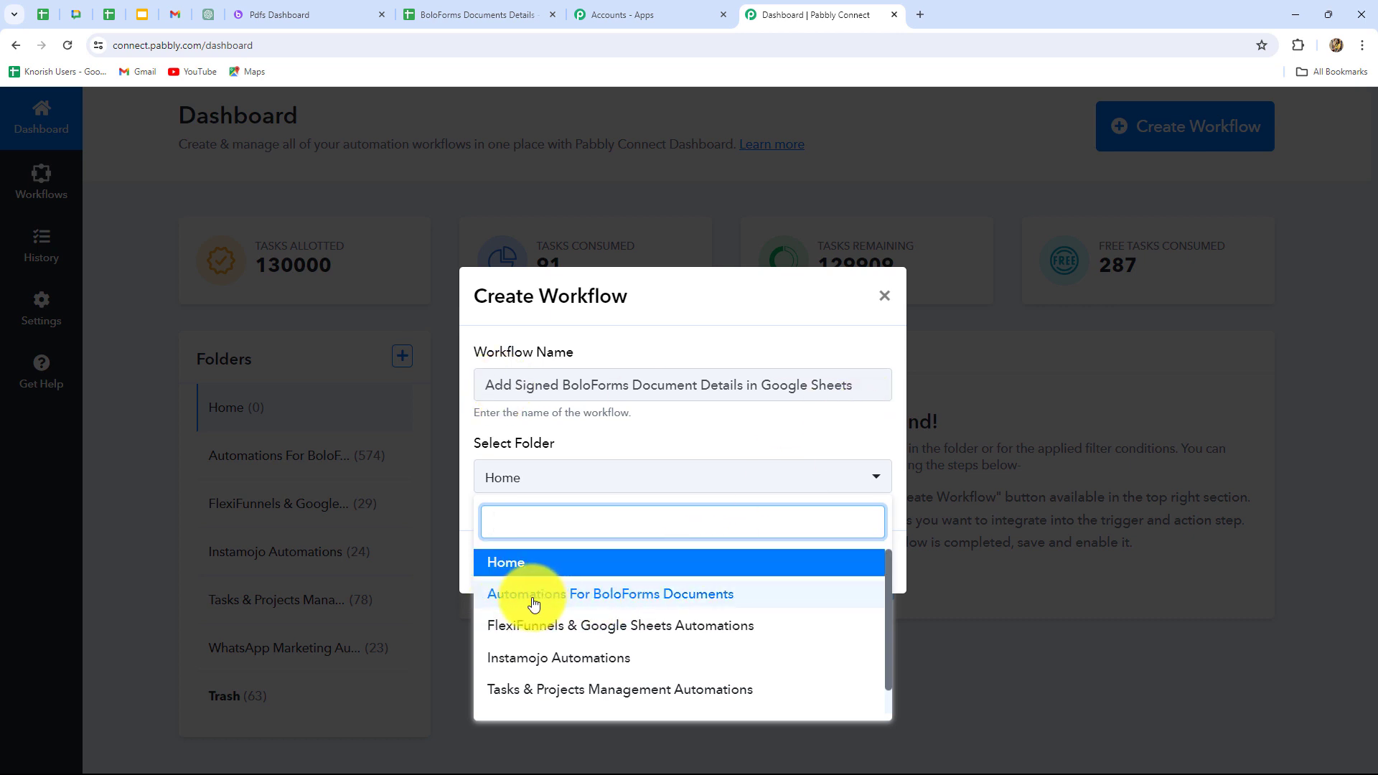
{"action": "left_click", "coordinate": [664, 605]}
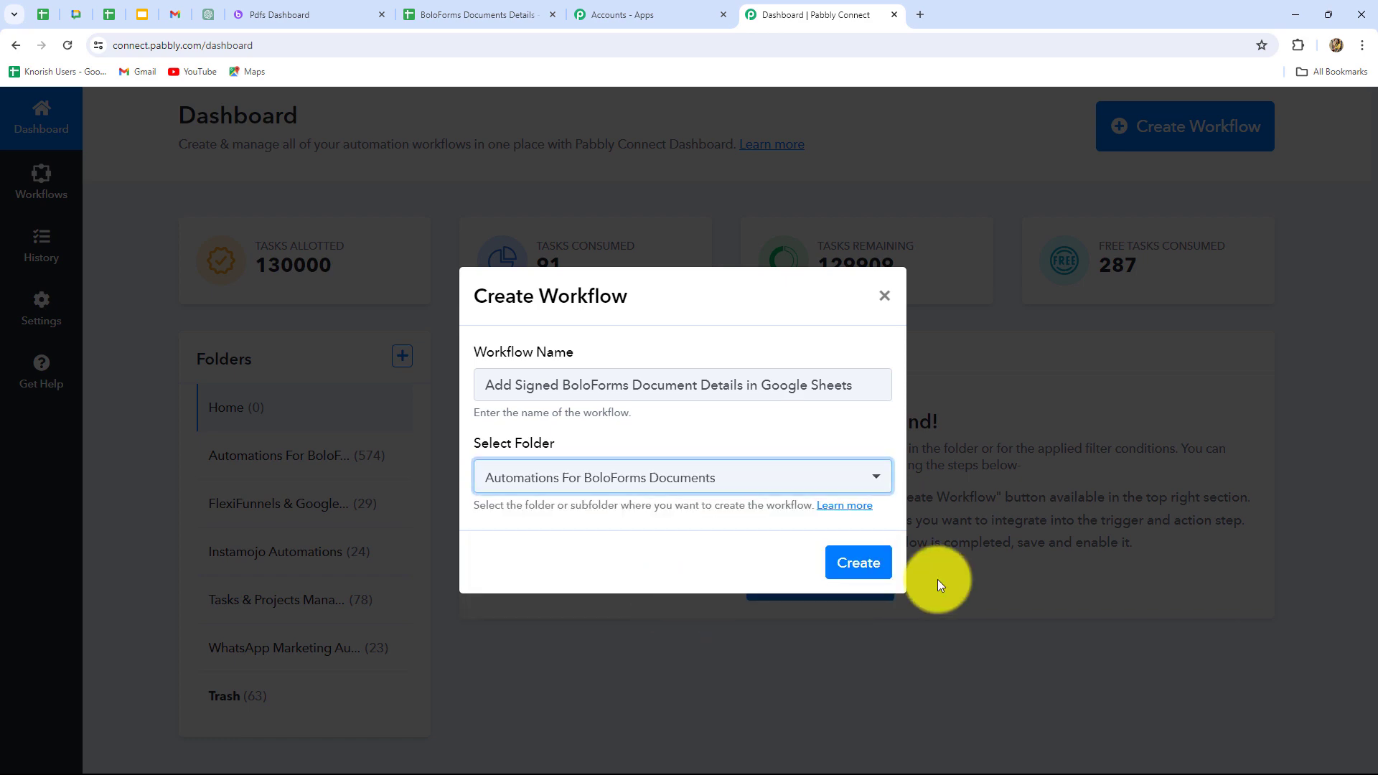
{"action": "left_click", "coordinate": [857, 560]}
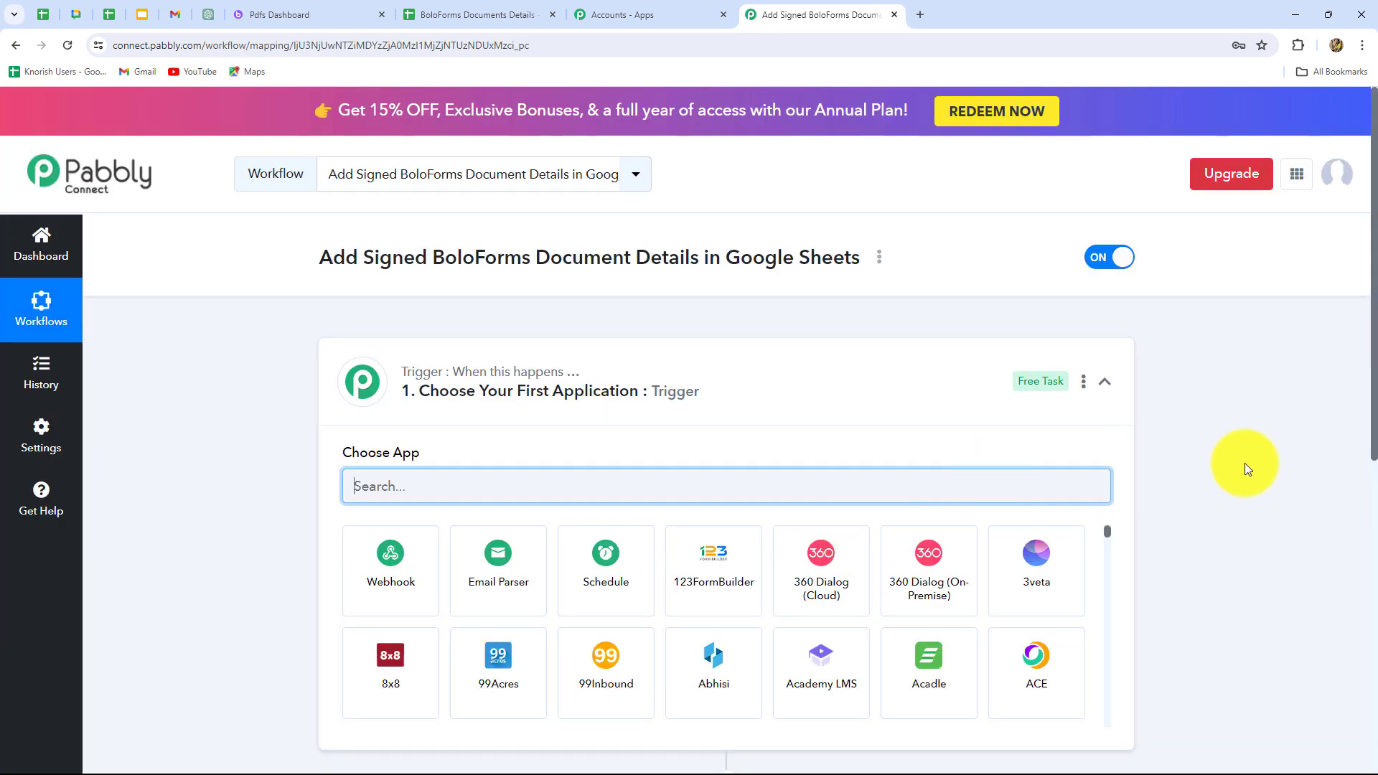
Examine the workflow's trigger and action sections and the "Employee Contract for Signature" email in Gmail.
{"action": "scroll", "coordinate": [1244, 463], "scroll_direction": "down", "scroll_amount": 3}
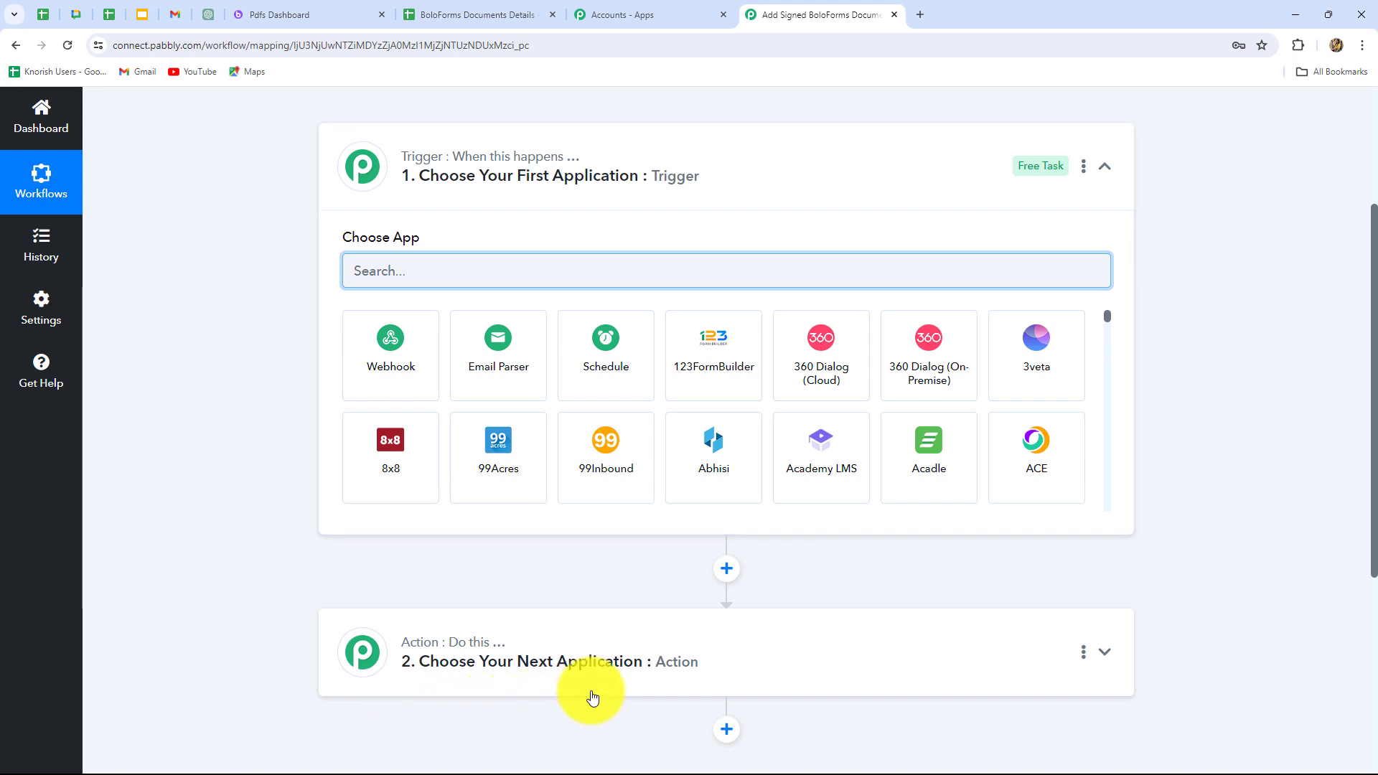
{"action": "scroll", "coordinate": [963, 695], "scroll_direction": "down", "scroll_amount": 4}
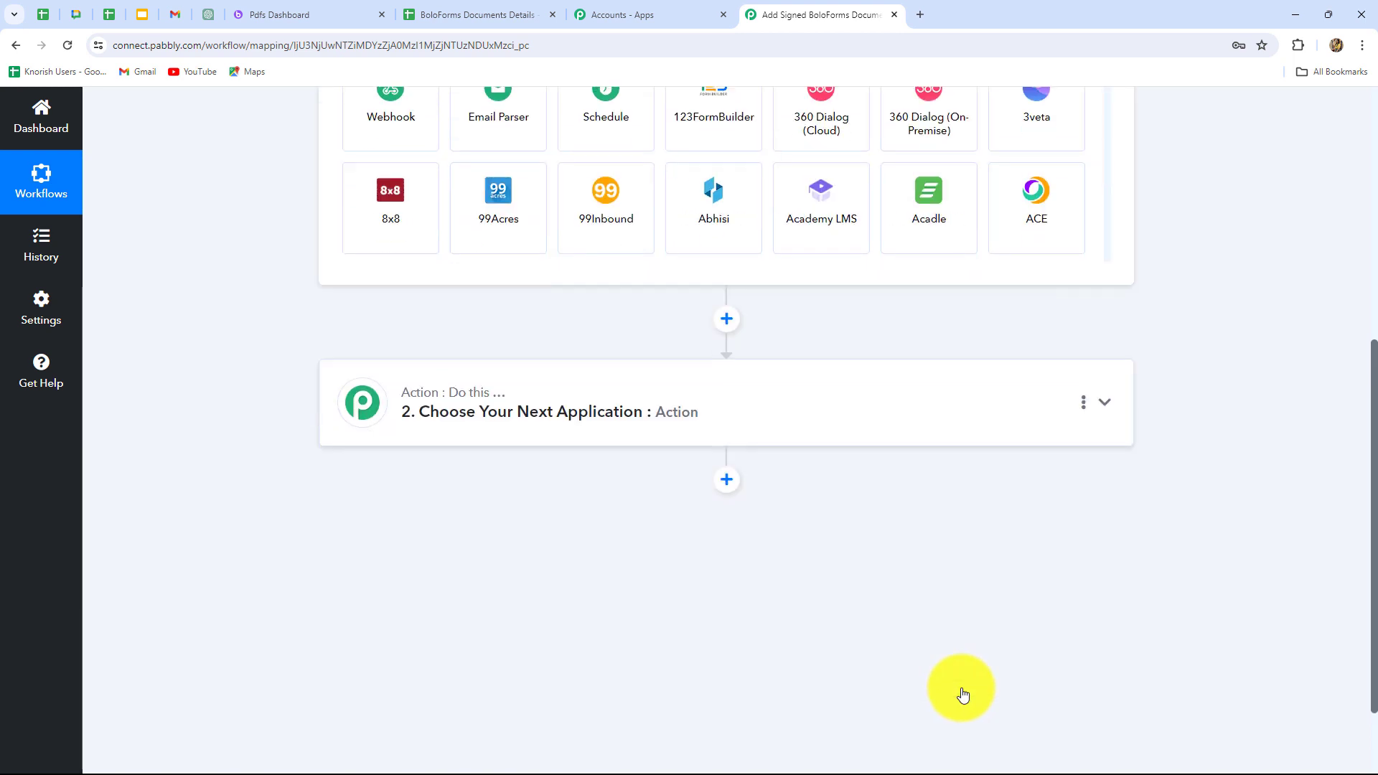
{"action": "scroll", "coordinate": [969, 656], "scroll_direction": "up", "scroll_amount": 4}
{"action": "scroll", "coordinate": [975, 630], "scroll_direction": "up", "scroll_amount": 1}
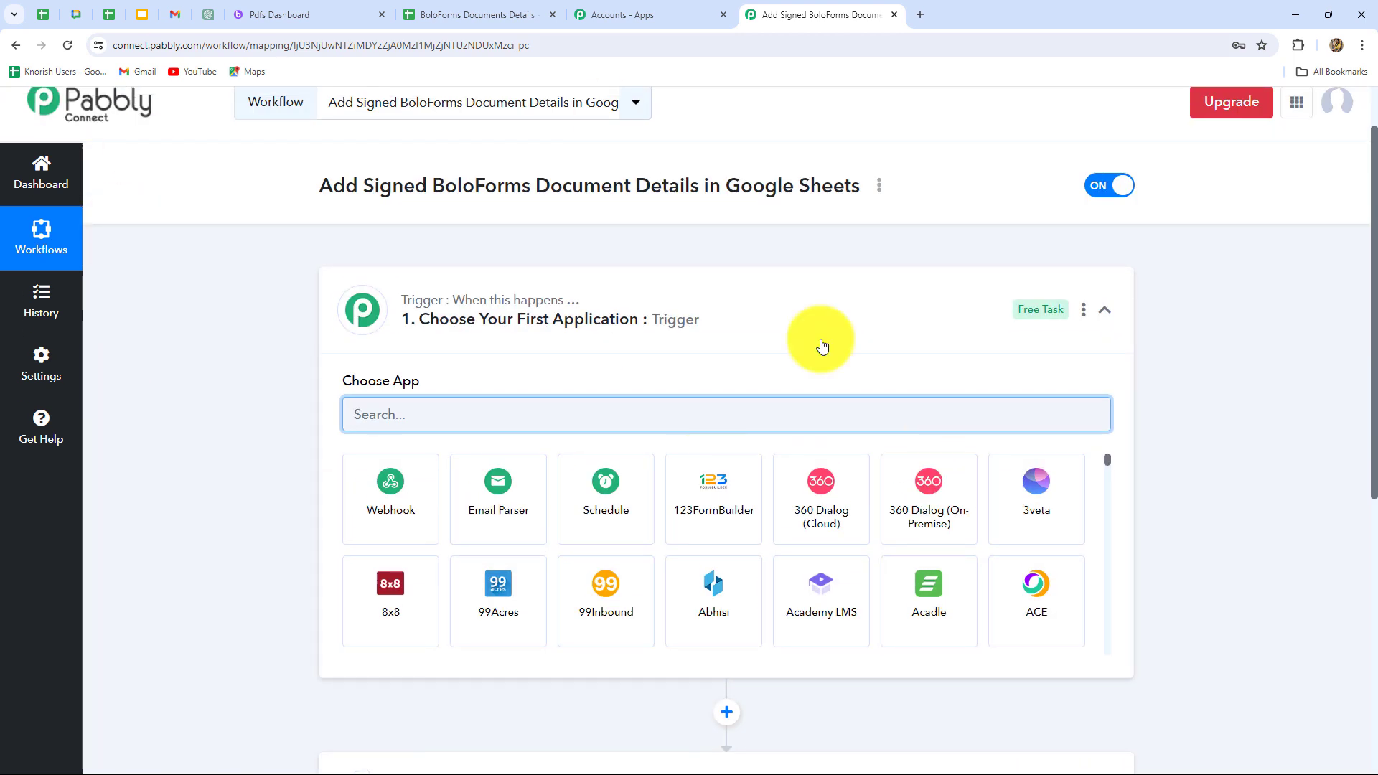
{"action": "scroll", "coordinate": [224, 487], "scroll_direction": "down", "scroll_amount": 2}
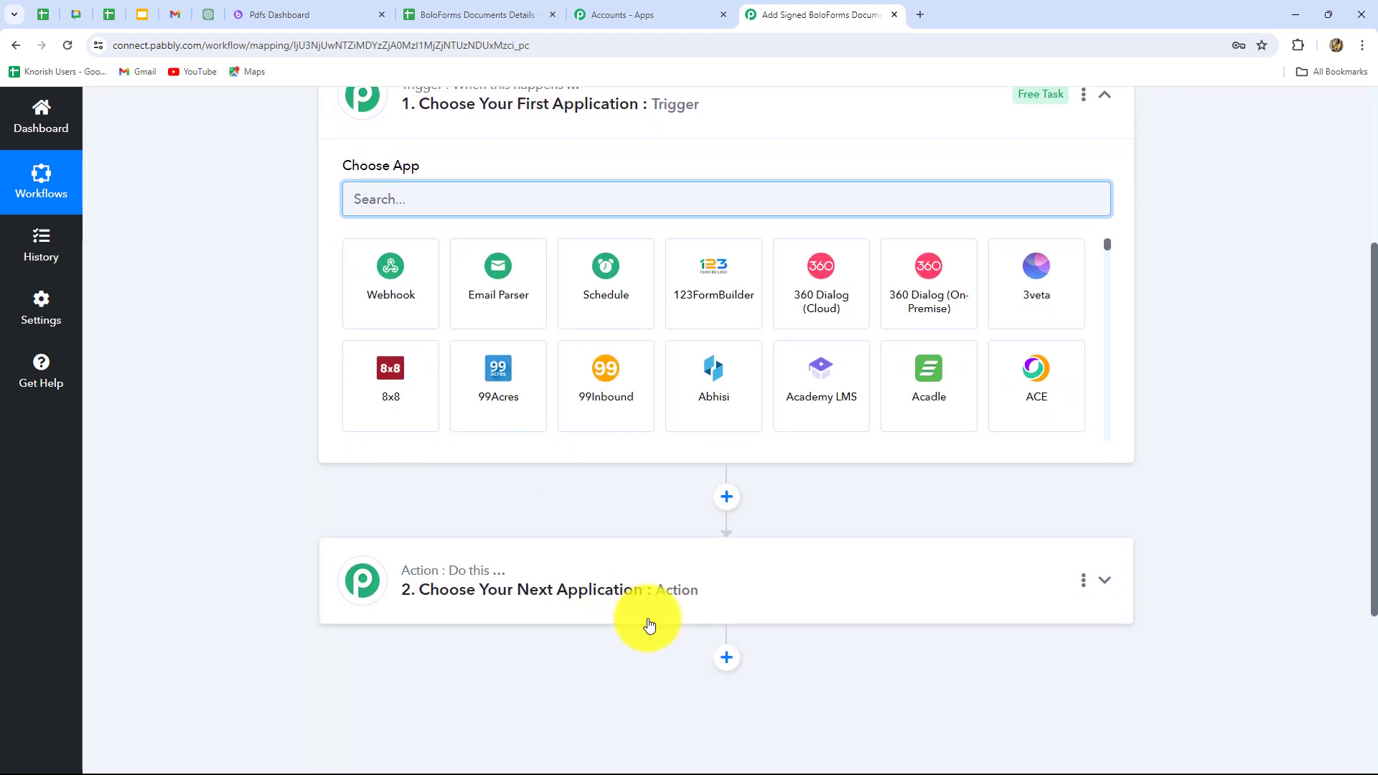
{"action": "scroll", "coordinate": [650, 625], "scroll_direction": "up", "scroll_amount": 3}
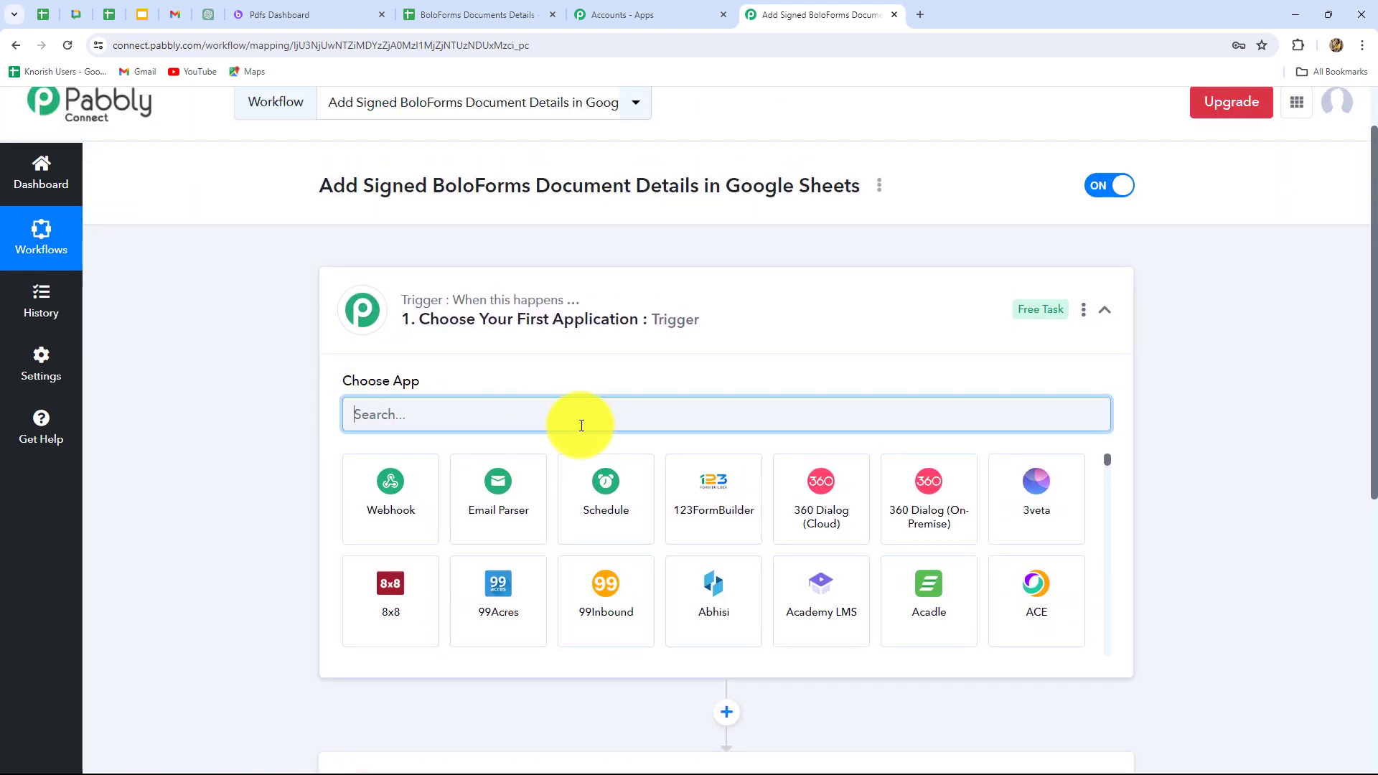
{"action": "scroll", "coordinate": [570, 425], "scroll_direction": "down", "scroll_amount": 3}
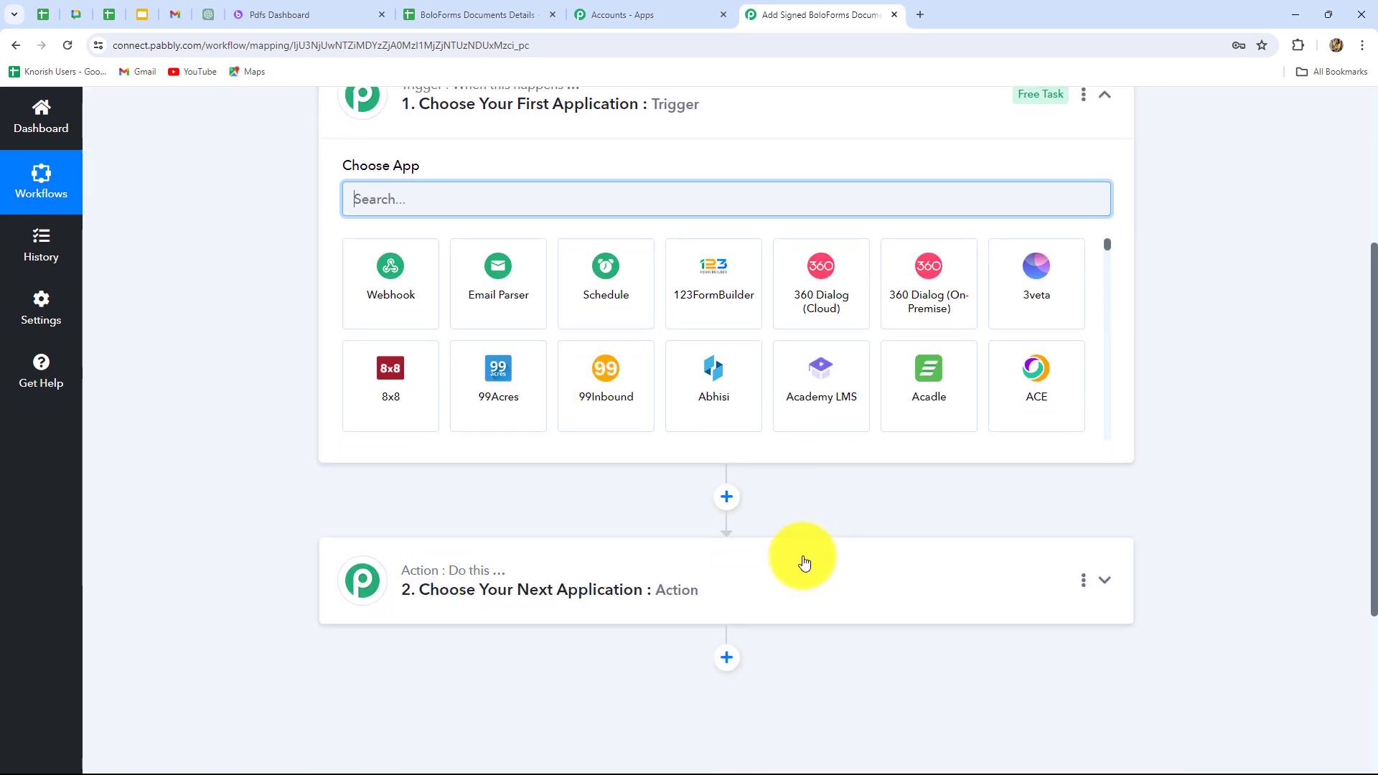
{"action": "scroll", "coordinate": [328, 498], "scroll_direction": "up", "scroll_amount": 2}
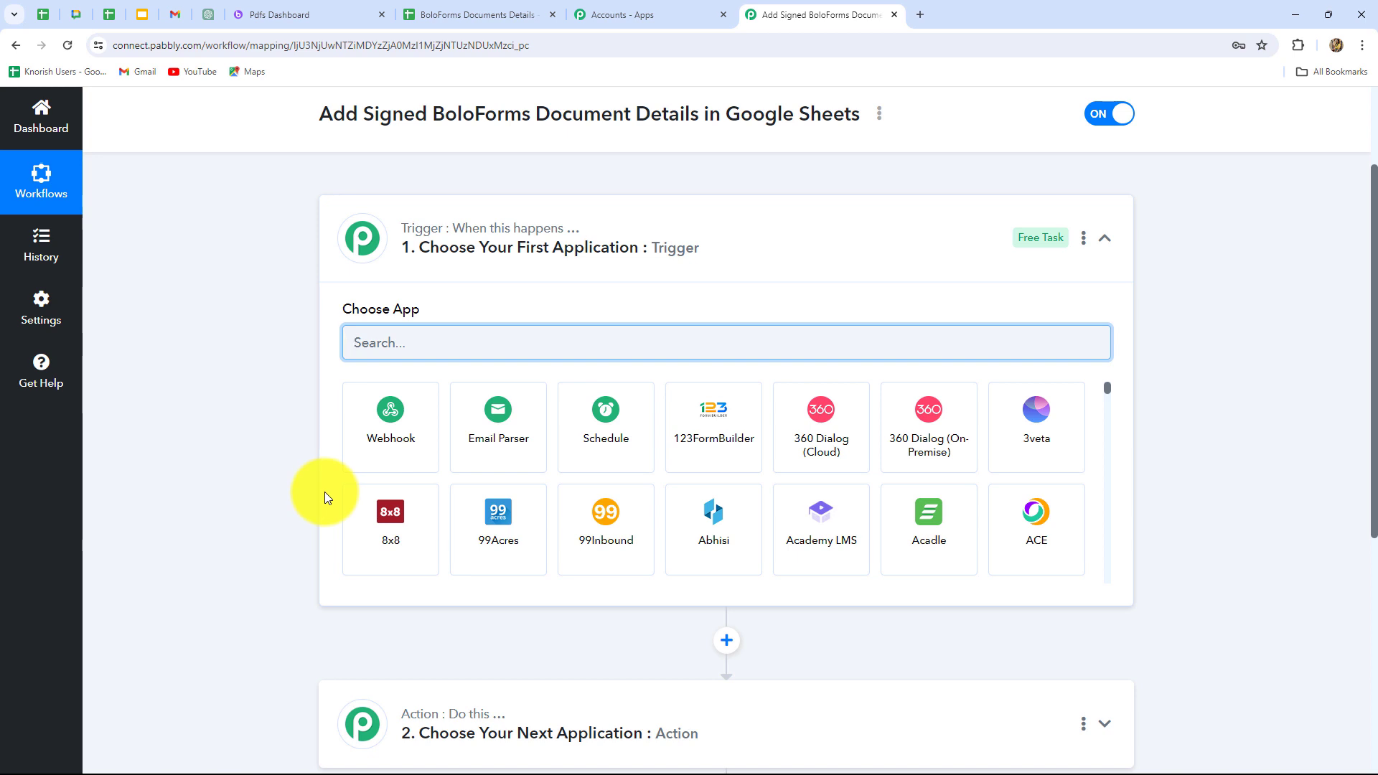
{"action": "scroll", "coordinate": [324, 492], "scroll_direction": "down", "scroll_amount": 4}
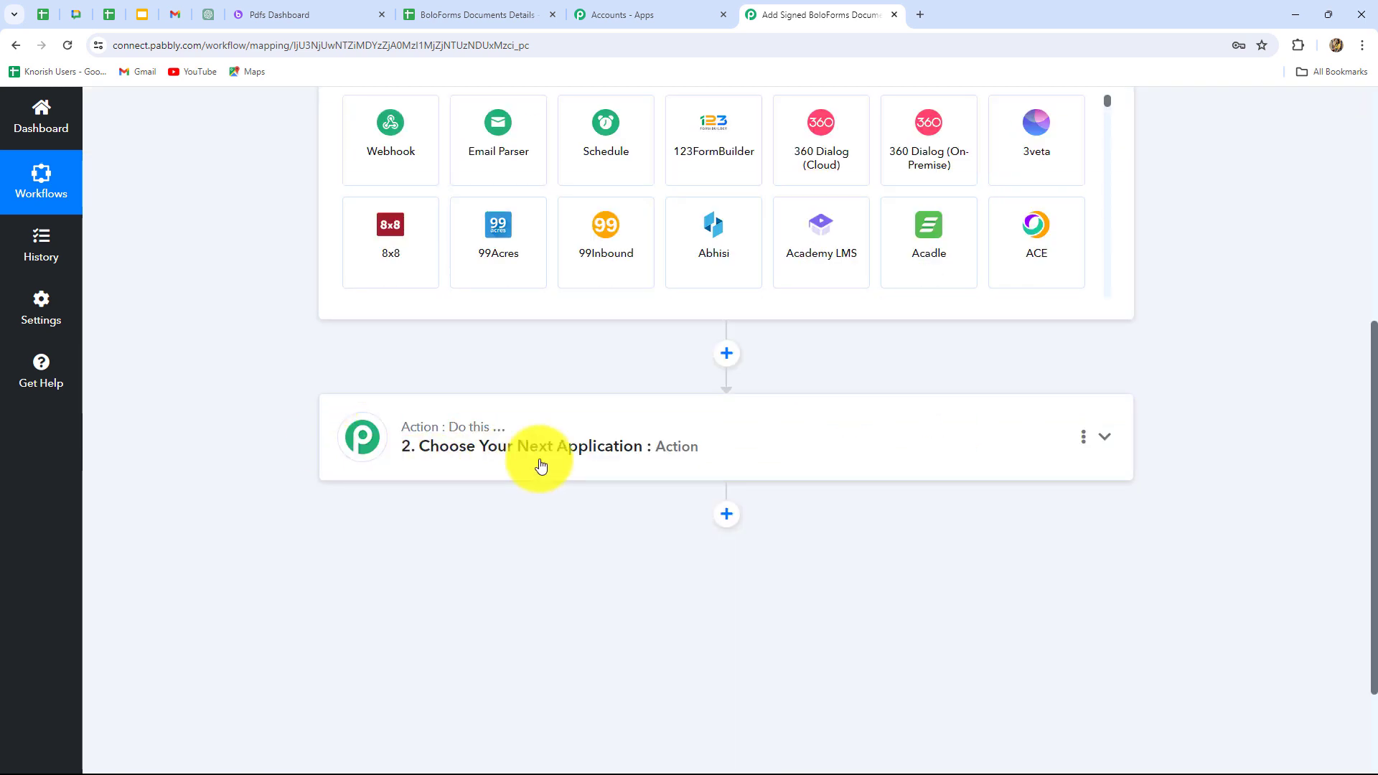
{"action": "scroll", "coordinate": [795, 476], "scroll_direction": "up", "scroll_amount": 4}
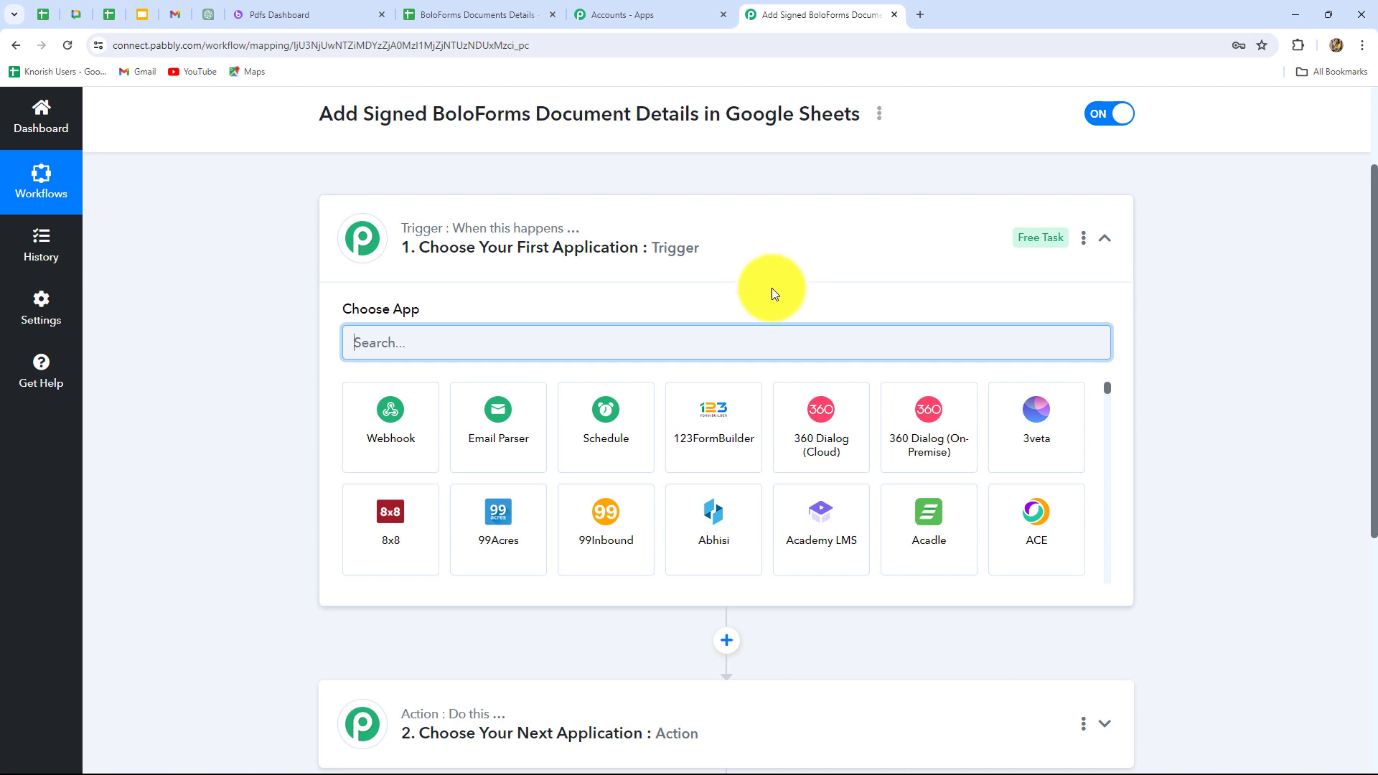
{"action": "scroll", "coordinate": [753, 332], "scroll_direction": "down", "scroll_amount": 4}
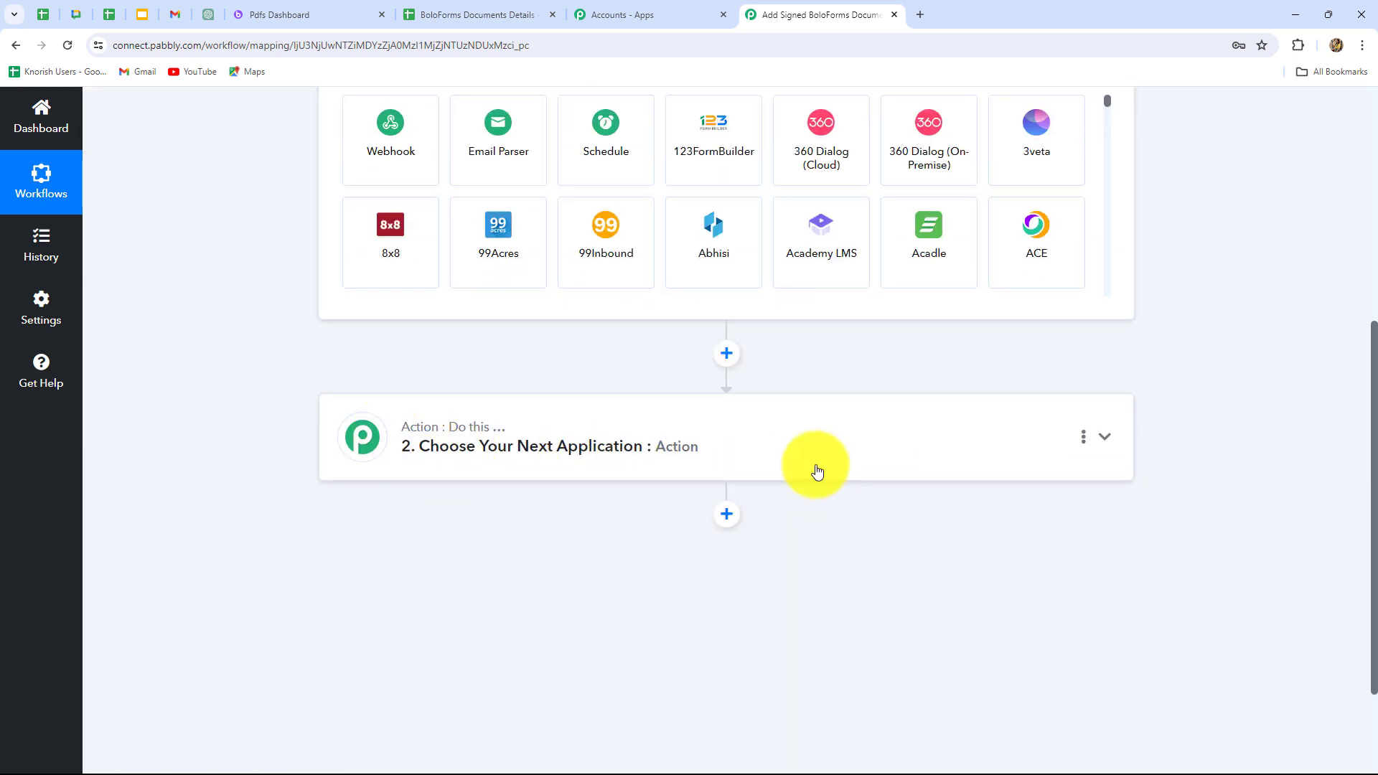
{"action": "scroll", "coordinate": [817, 471], "scroll_direction": "up", "scroll_amount": 4}
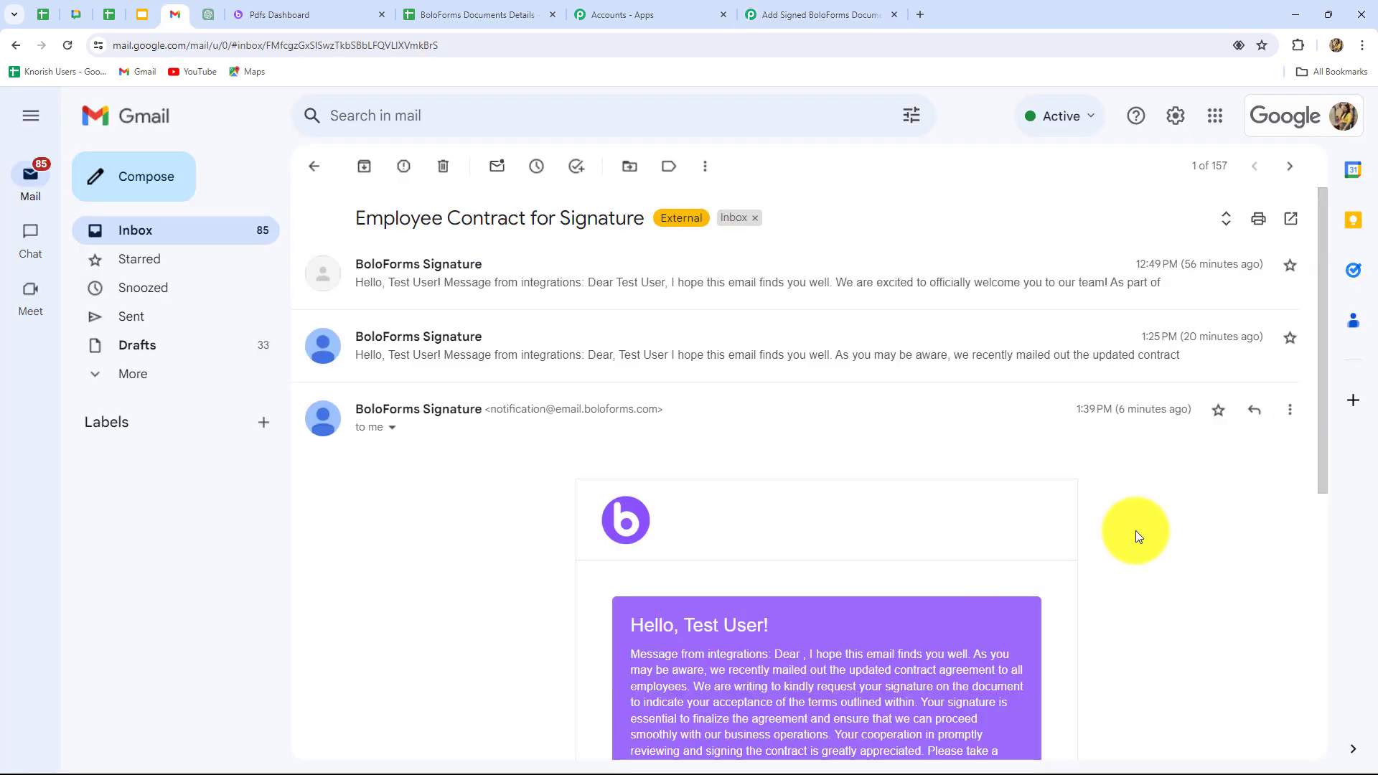
{"action": "scroll", "coordinate": [1135, 531], "scroll_direction": "down", "scroll_amount": 5}
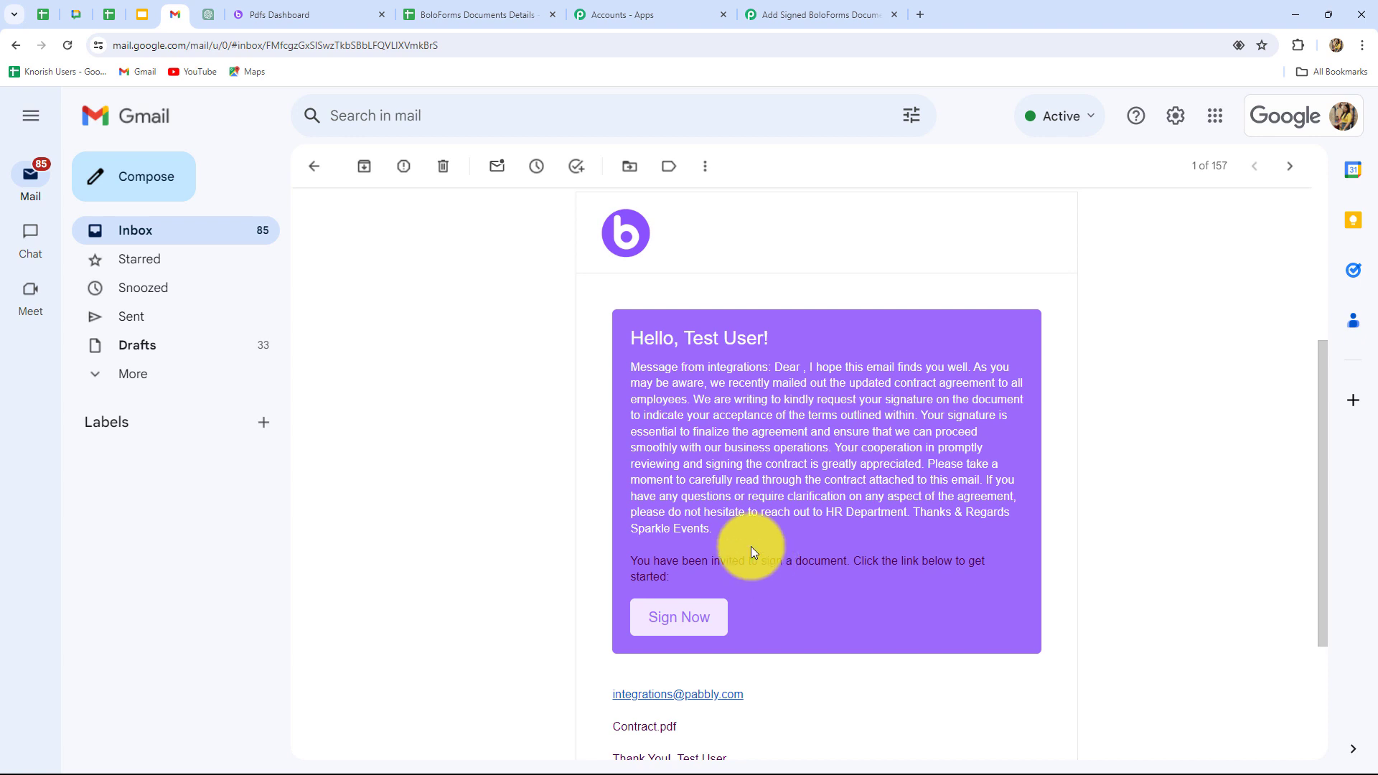
Return to the Pabbly Connect workflow and set its trigger to BoloForms with the New Signature Completed event.
{"action": "left_click", "coordinate": [787, 10]}
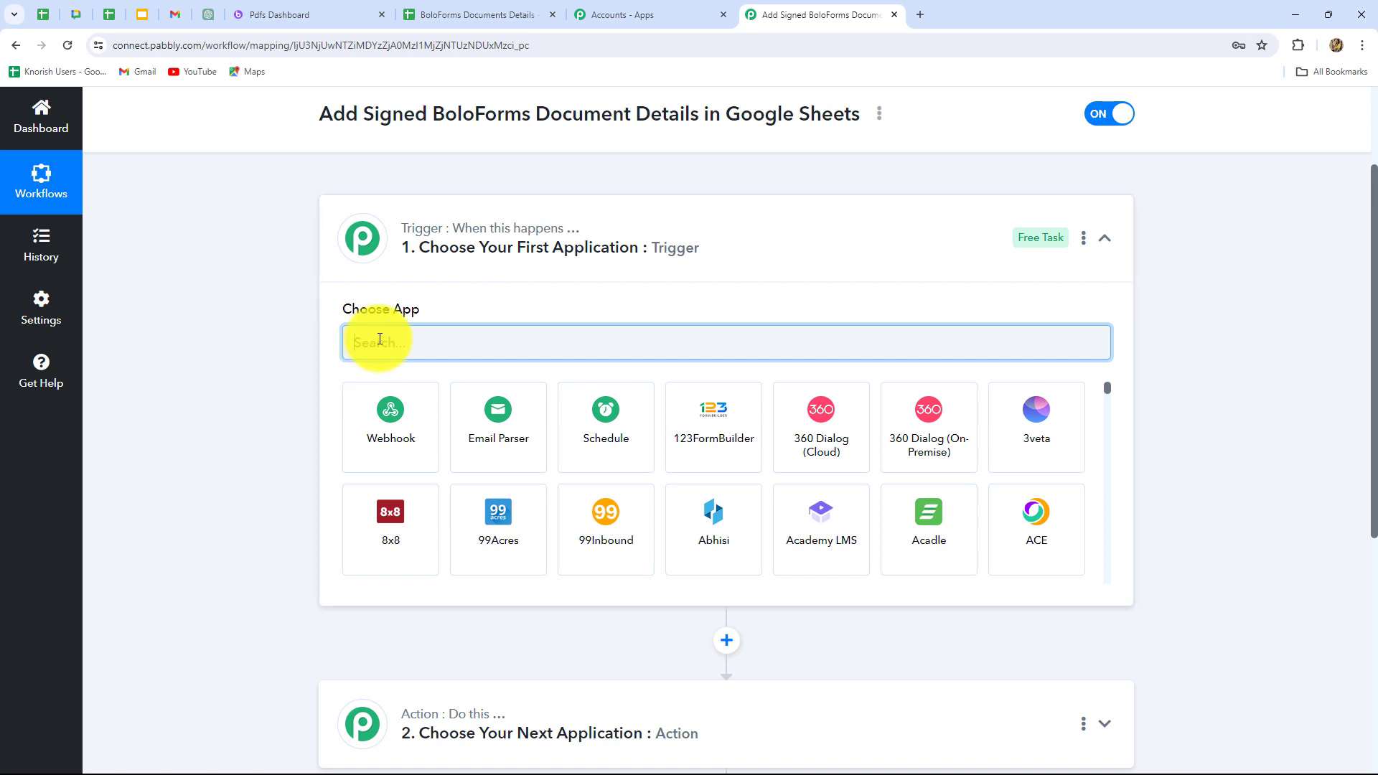
{"action": "key", "text": "Caps_Lock"}
{"action": "type", "text": "Bol"}
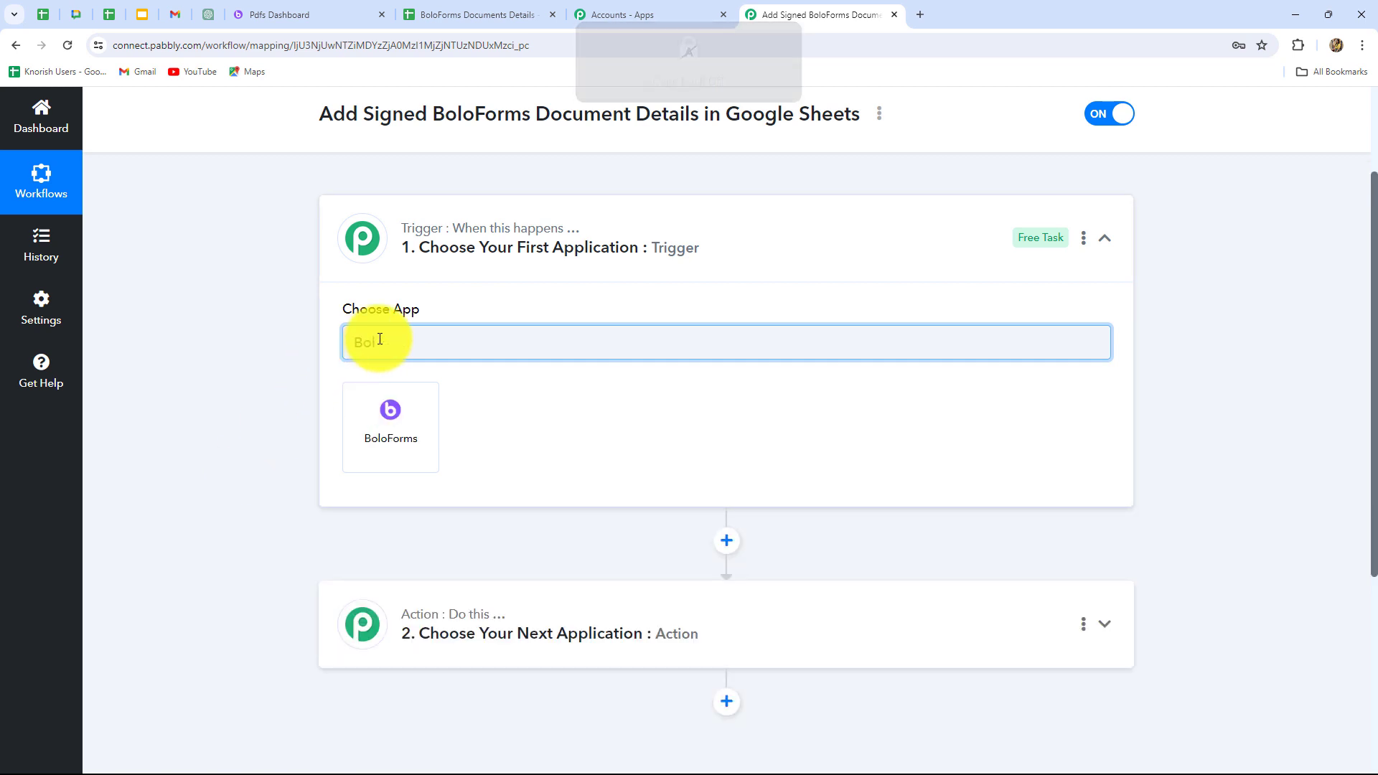
{"action": "left_click", "coordinate": [410, 437]}
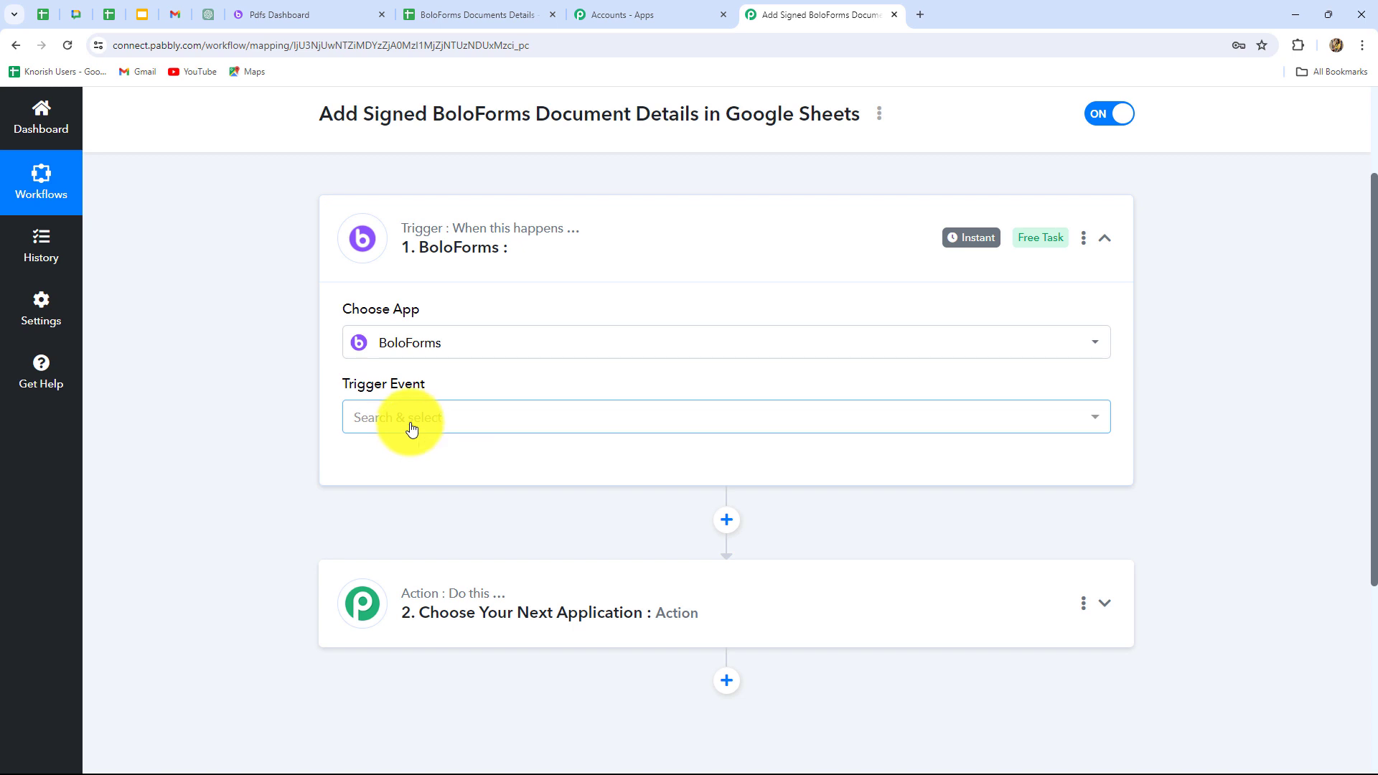
{"action": "left_click", "coordinate": [411, 428]}
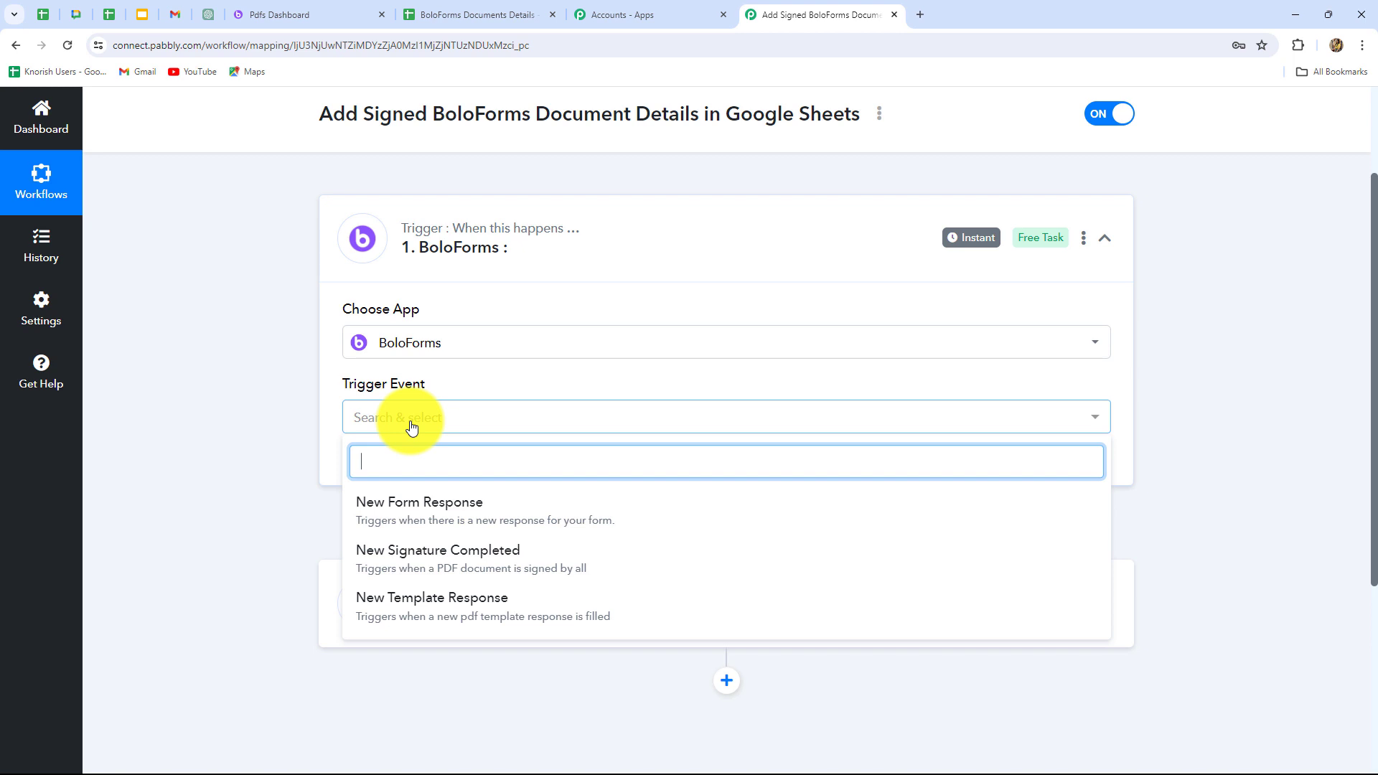
{"action": "left_click", "coordinate": [493, 568]}
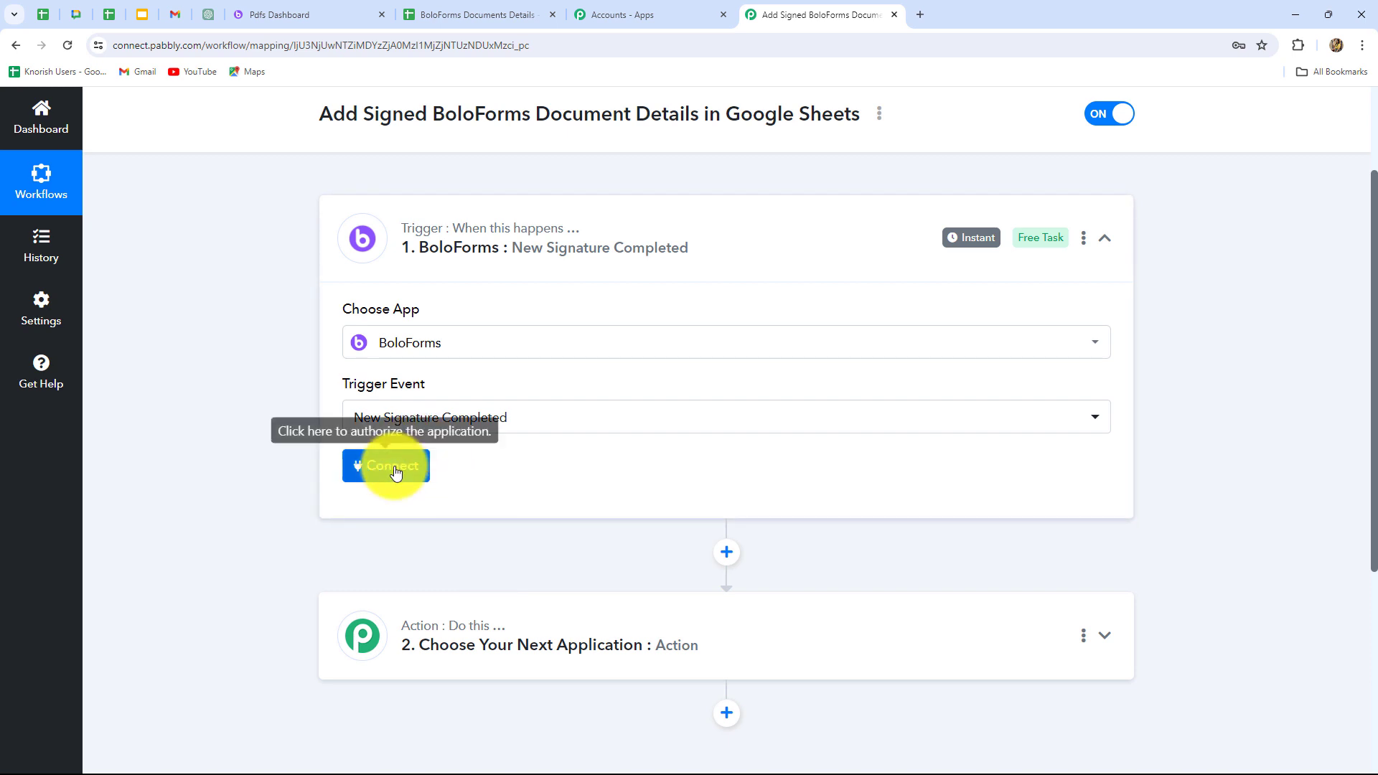
Start adding a new BoloForms connection to the trigger and read the instructions for finding its API key.
{"action": "left_click", "coordinate": [394, 468]}
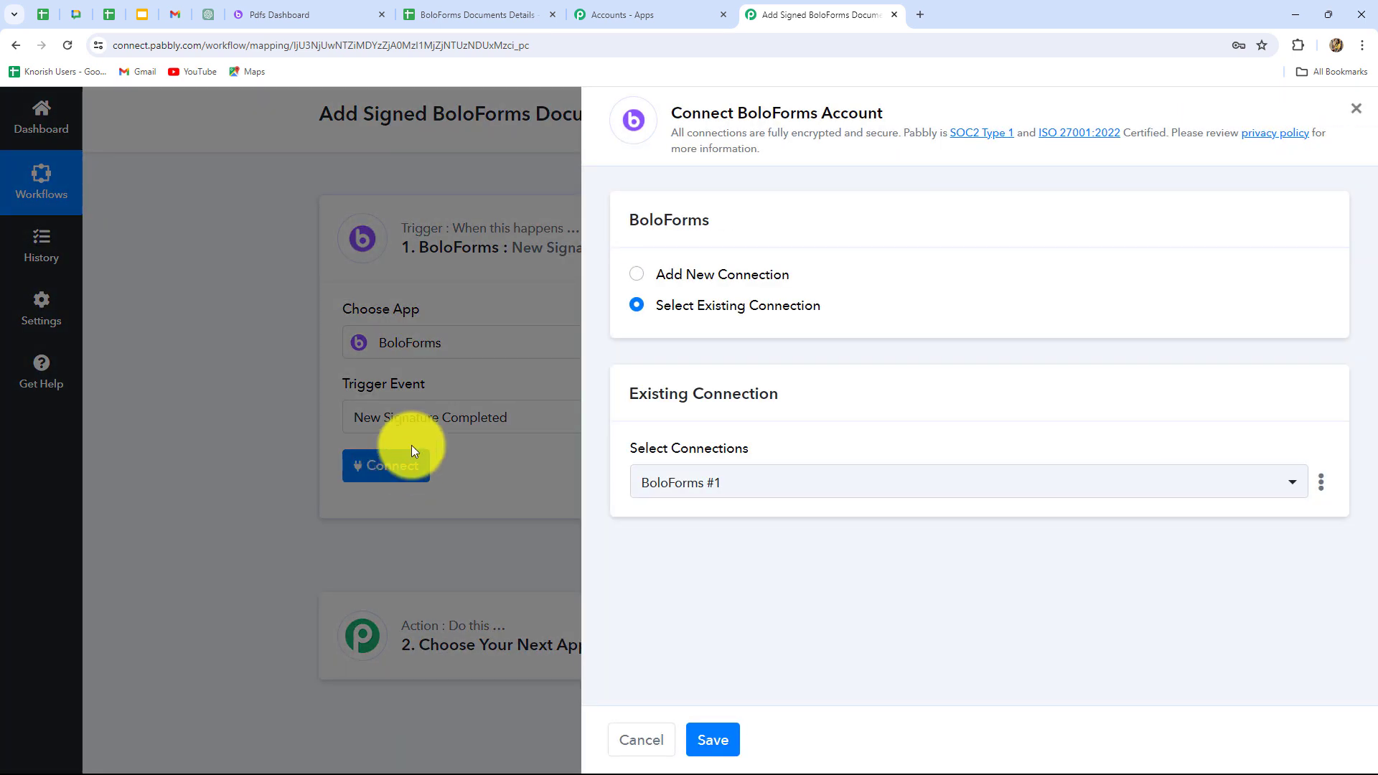
{"action": "left_click", "coordinate": [638, 276]}
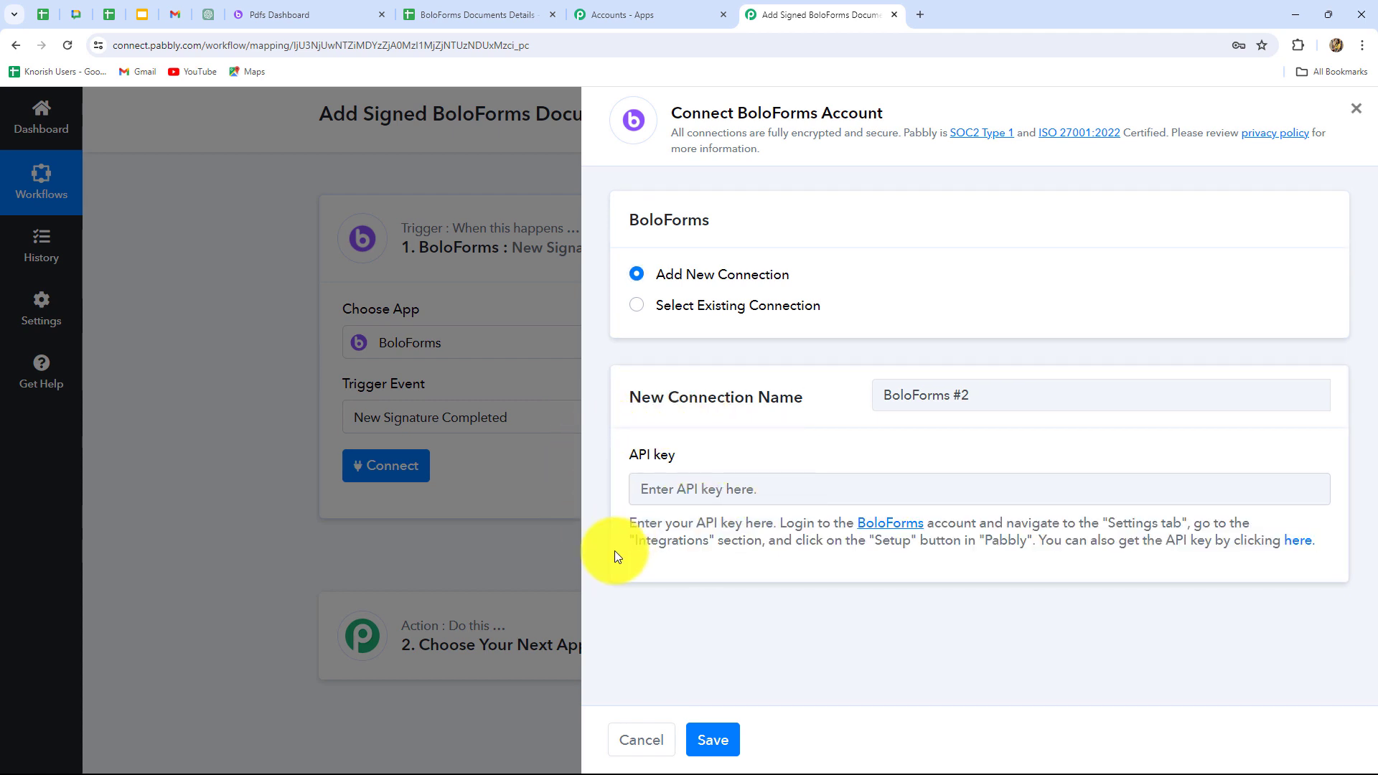
{"action": "left_click_drag", "start_coordinate": [632, 524], "coordinate": [1189, 572]}
{"action": "left_click", "coordinate": [1186, 572]}
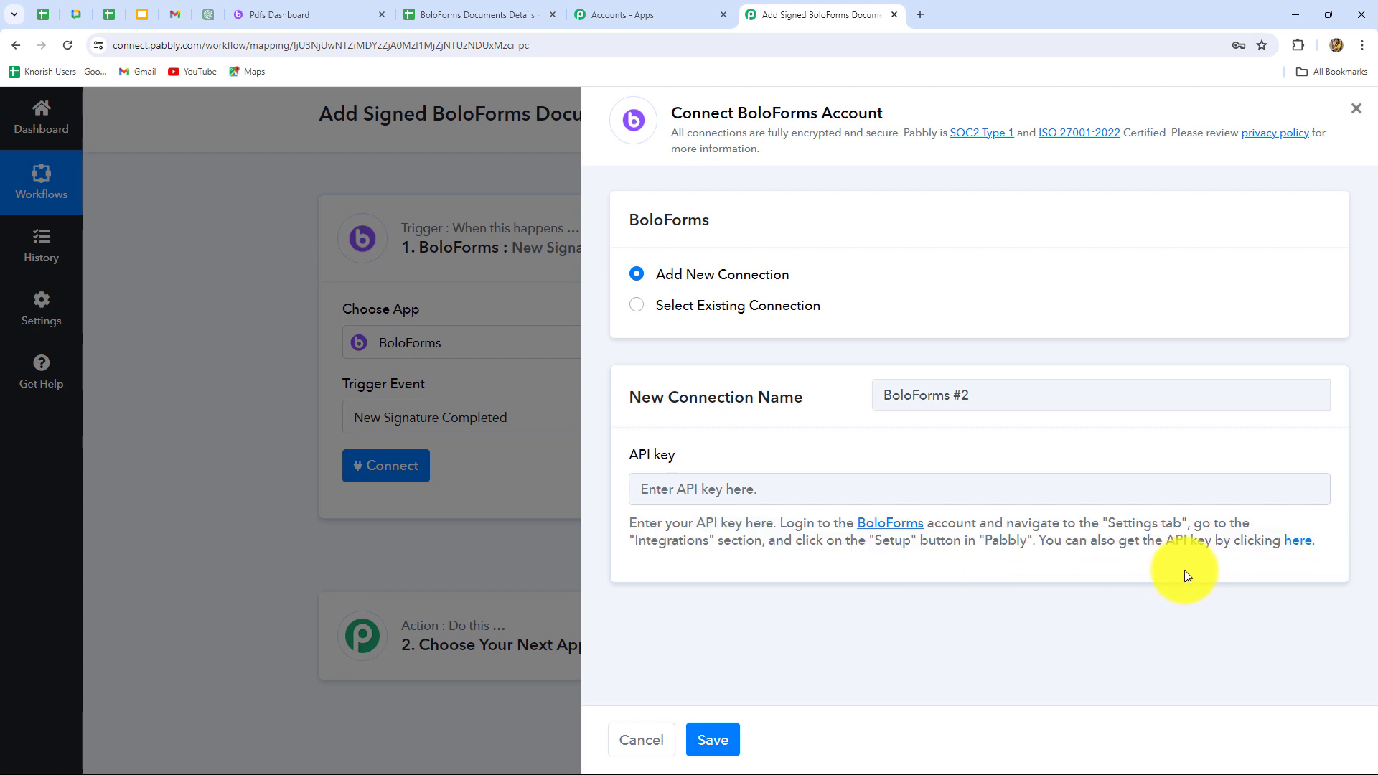
Switch to BoloForms and copy the API key from the Pabbly integration setup in the account settings.
{"action": "left_click", "coordinate": [323, 16]}
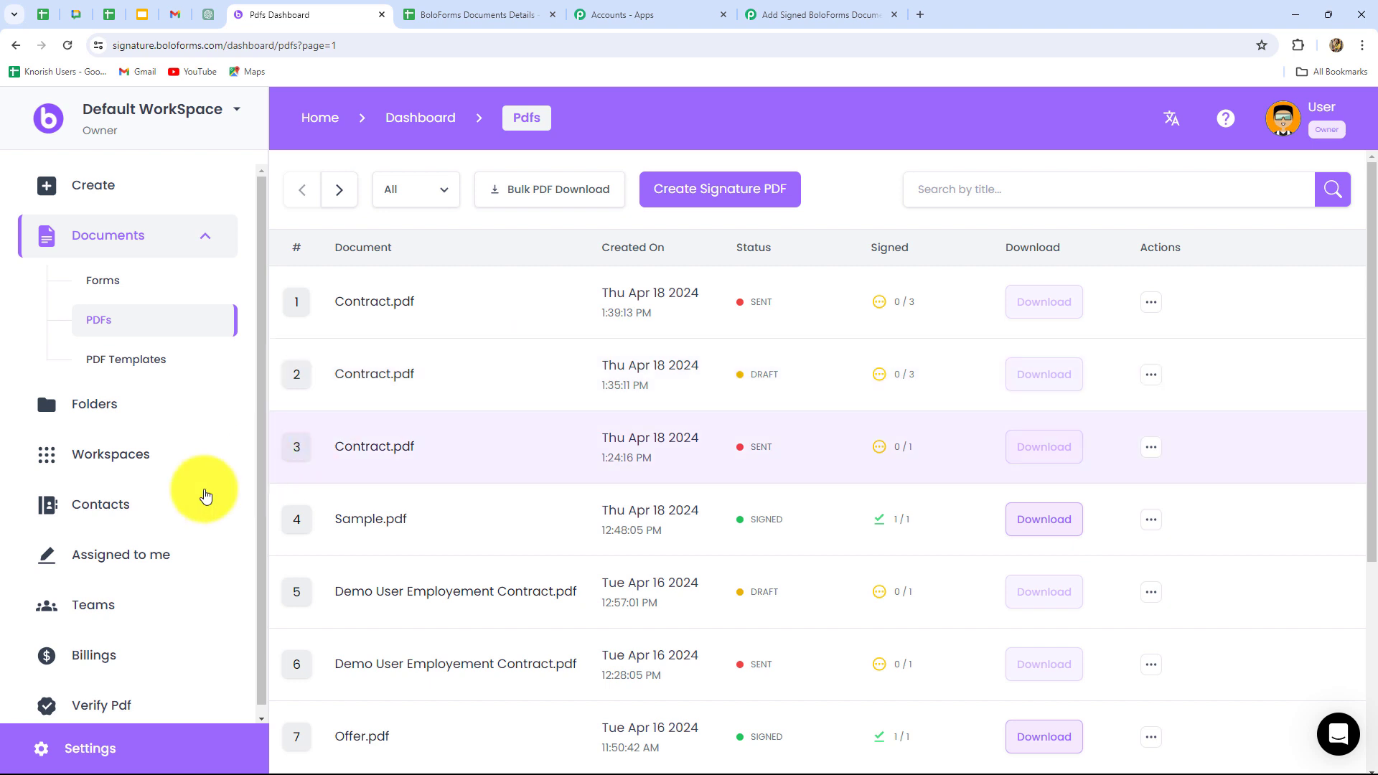
{"action": "left_click", "coordinate": [87, 757]}
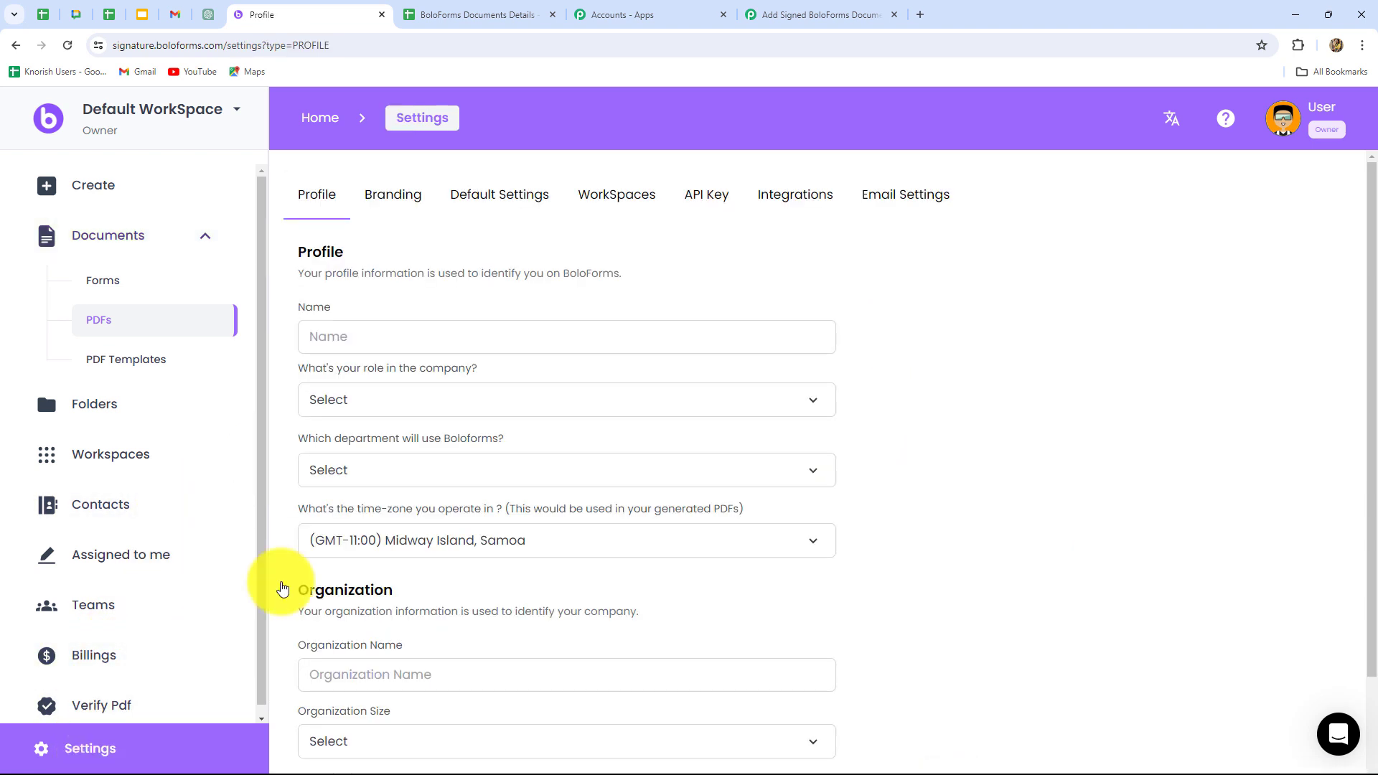
{"action": "left_click", "coordinate": [797, 200]}
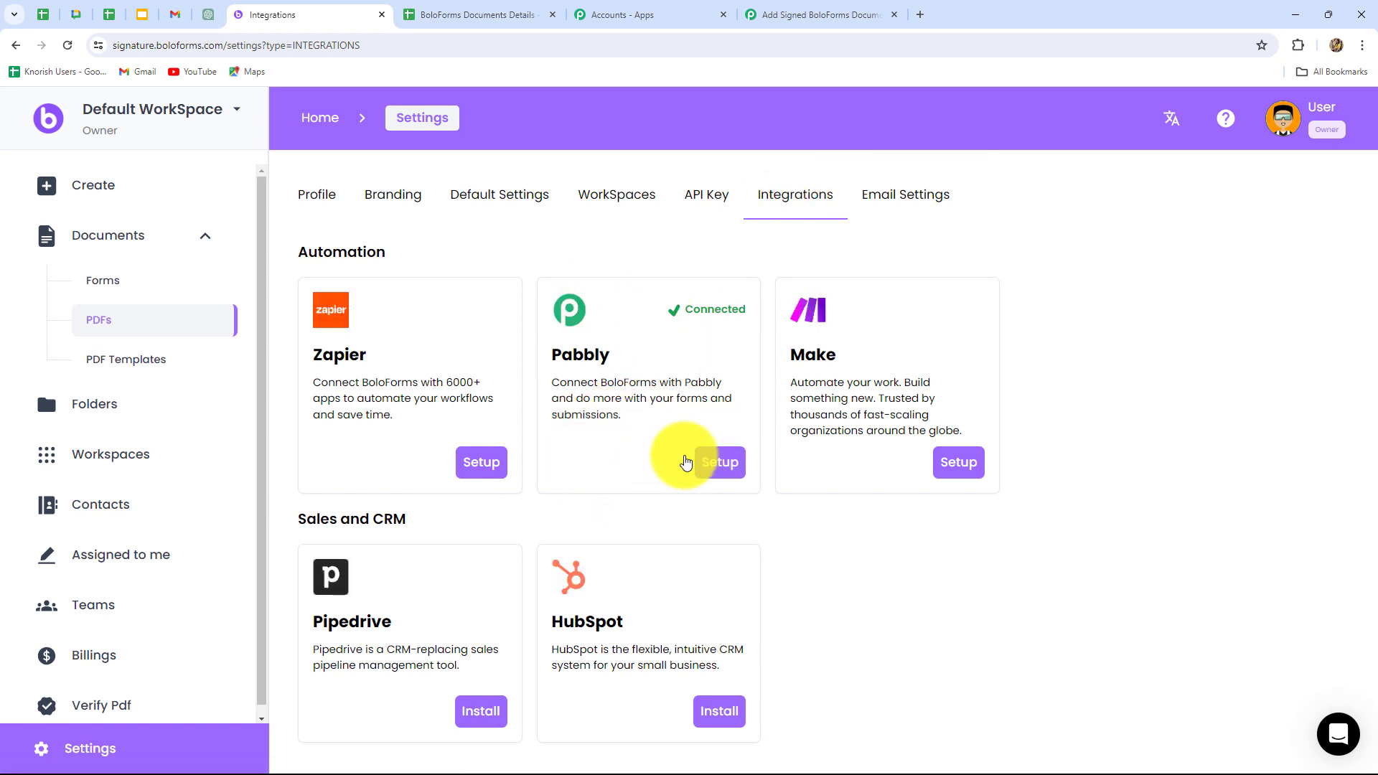
{"action": "left_click", "coordinate": [711, 462]}
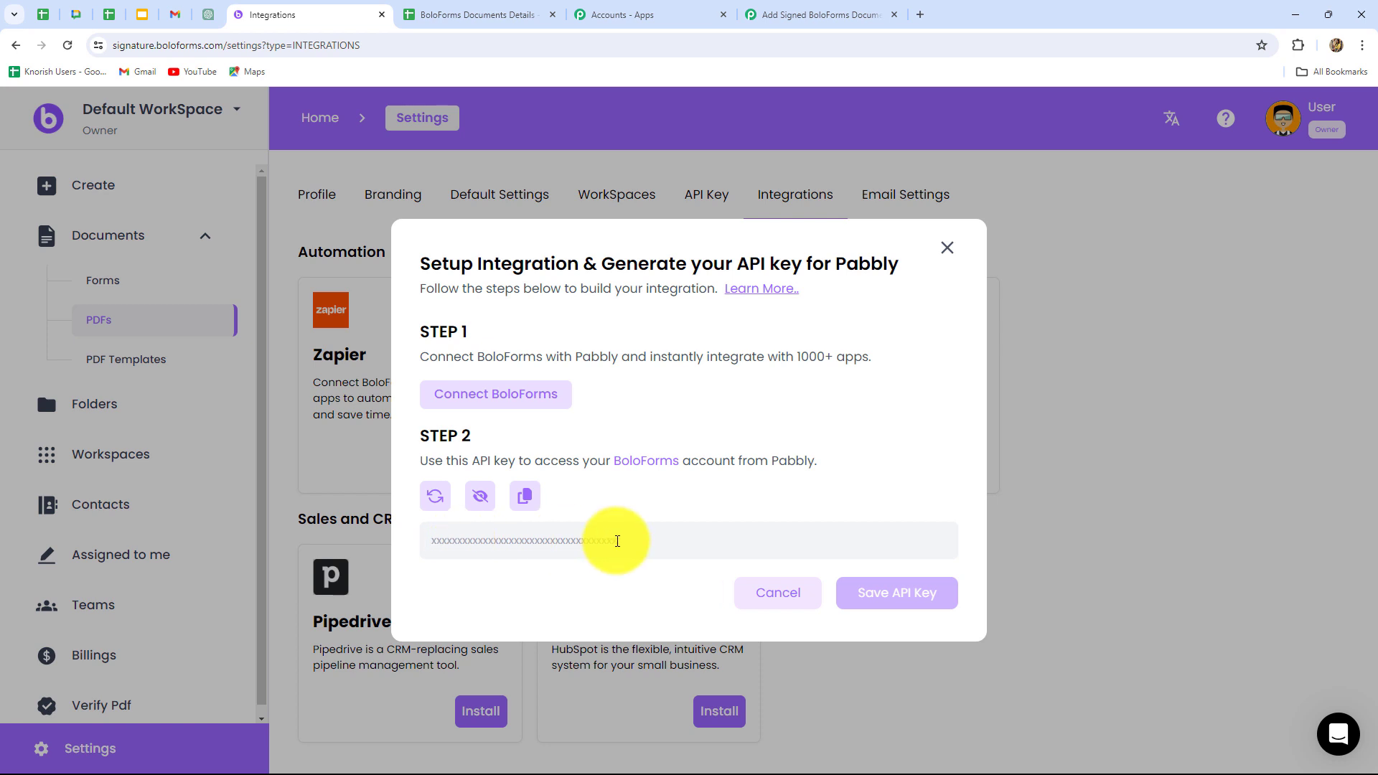
{"action": "left_click", "coordinate": [524, 495]}
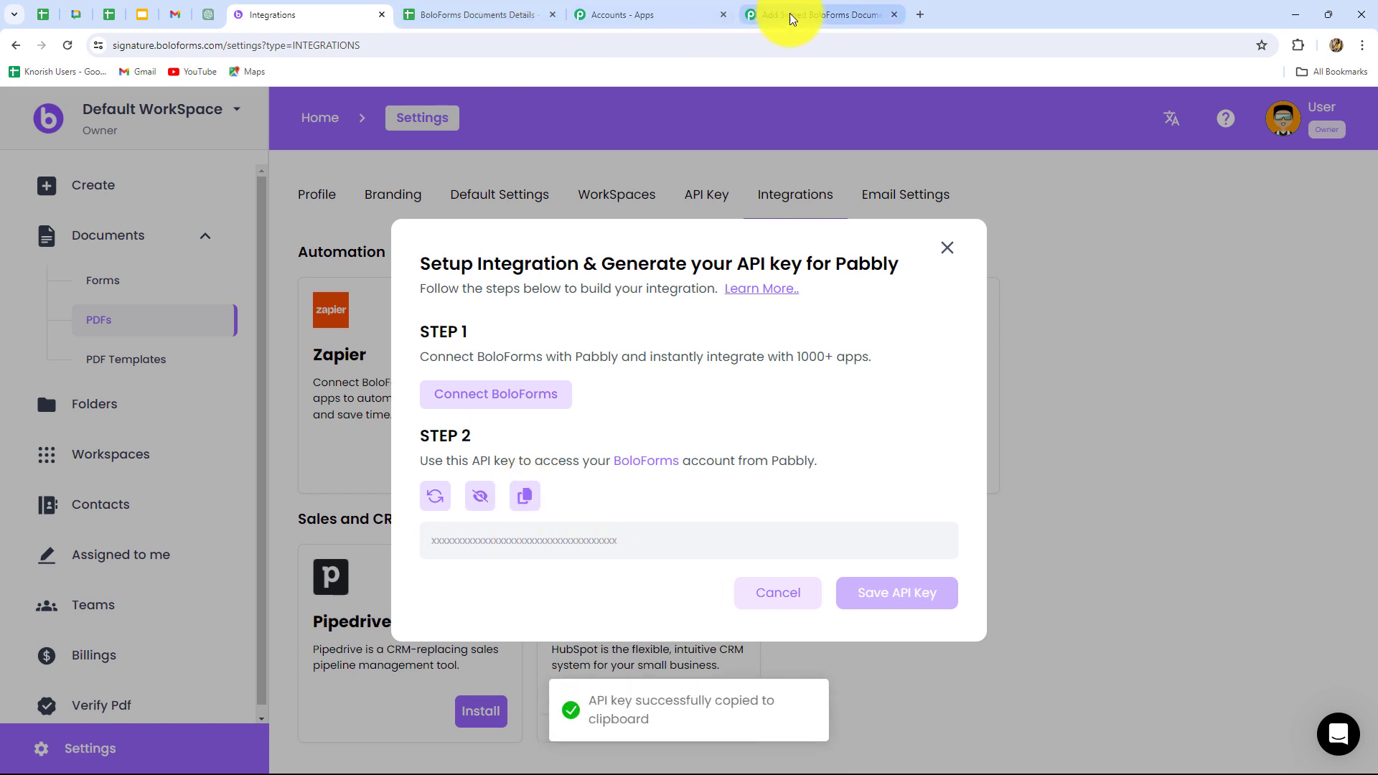
Return to Pabbly Connect, paste the API key into the new BoloForms connection and save it.
{"action": "left_click", "coordinate": [789, 15]}
{"action": "left_click", "coordinate": [693, 495]}
{"action": "key", "text": "ctrl+v"}
{"action": "key", "text": "ctrl+v"}
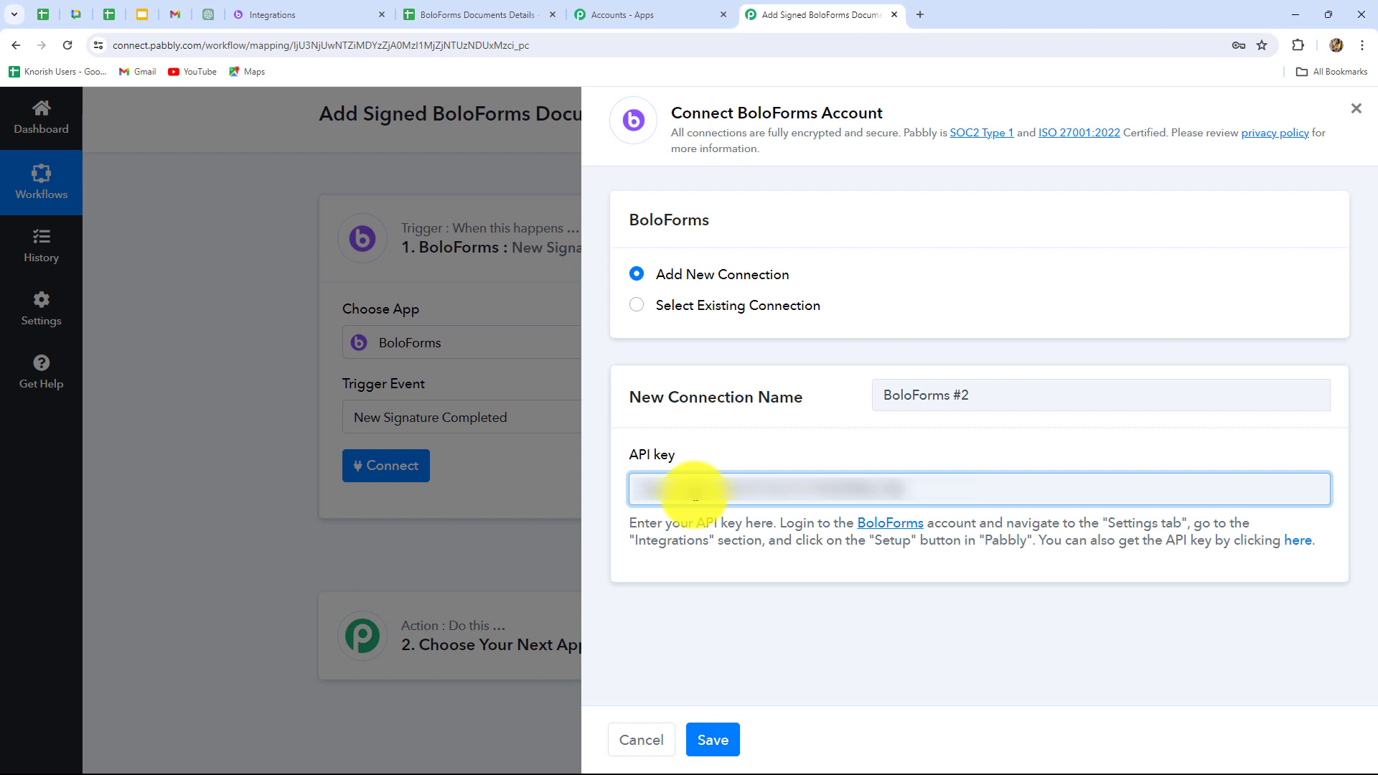
{"action": "left_click", "coordinate": [712, 740]}
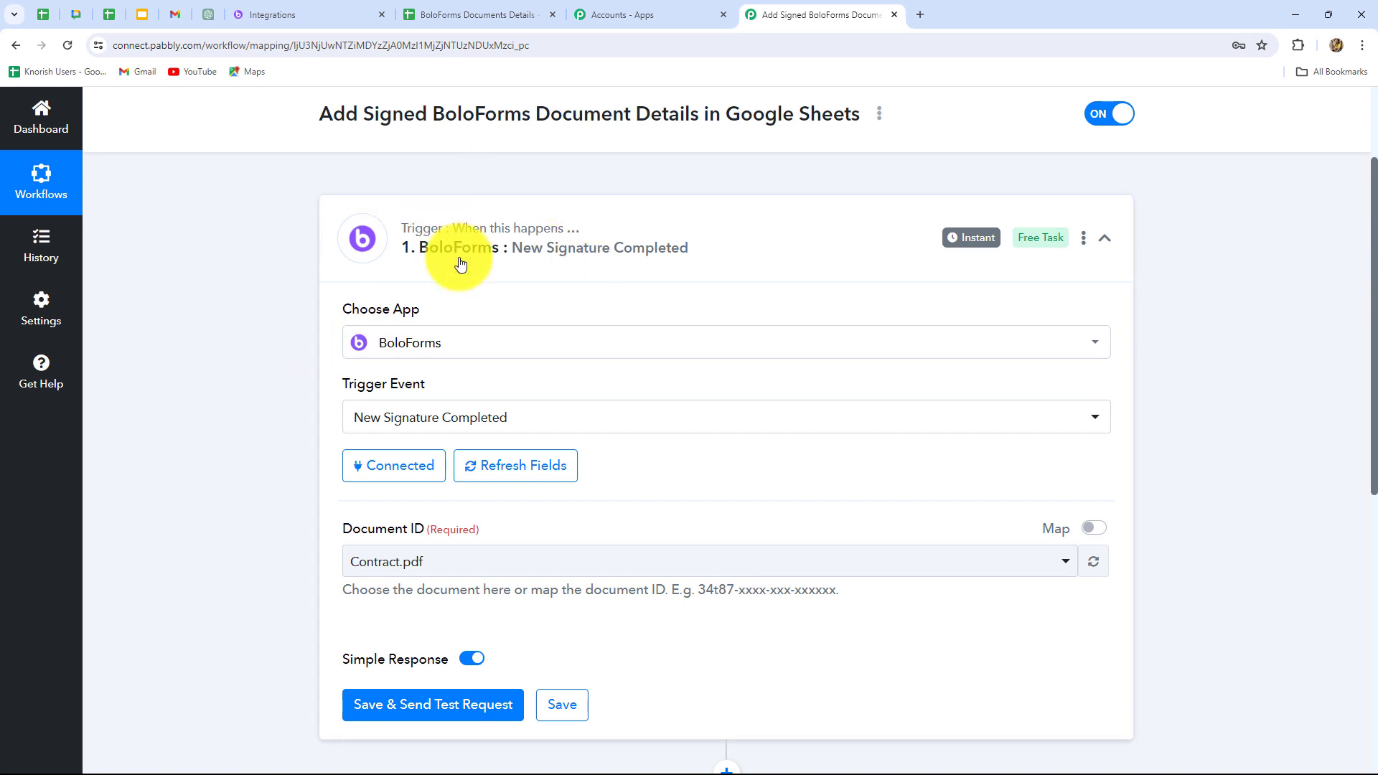
Choose the first Contract.pdf in the list as the trigger's Document ID, then save the trigger and send a test request.
{"action": "scroll", "coordinate": [732, 434], "scroll_direction": "down", "scroll_amount": 4}
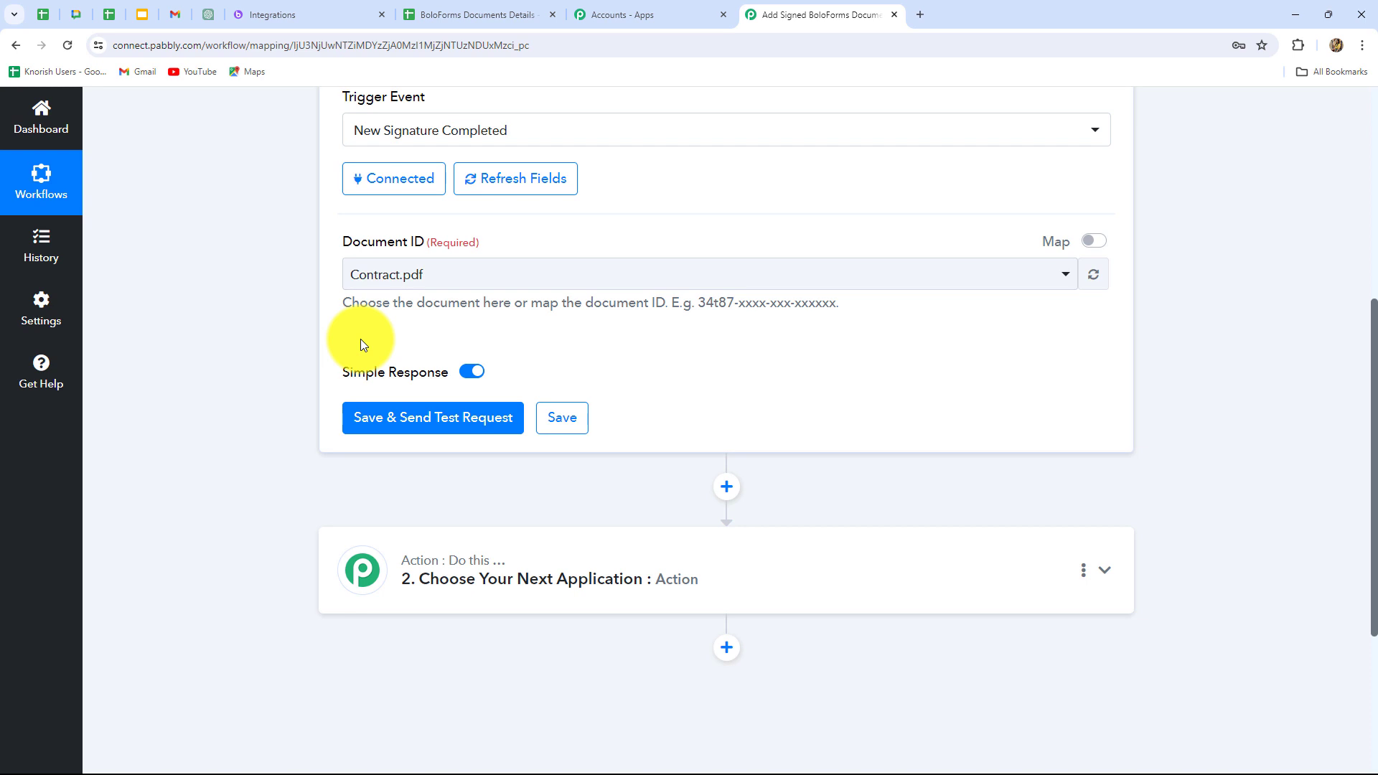
{"action": "left_click", "coordinate": [483, 277]}
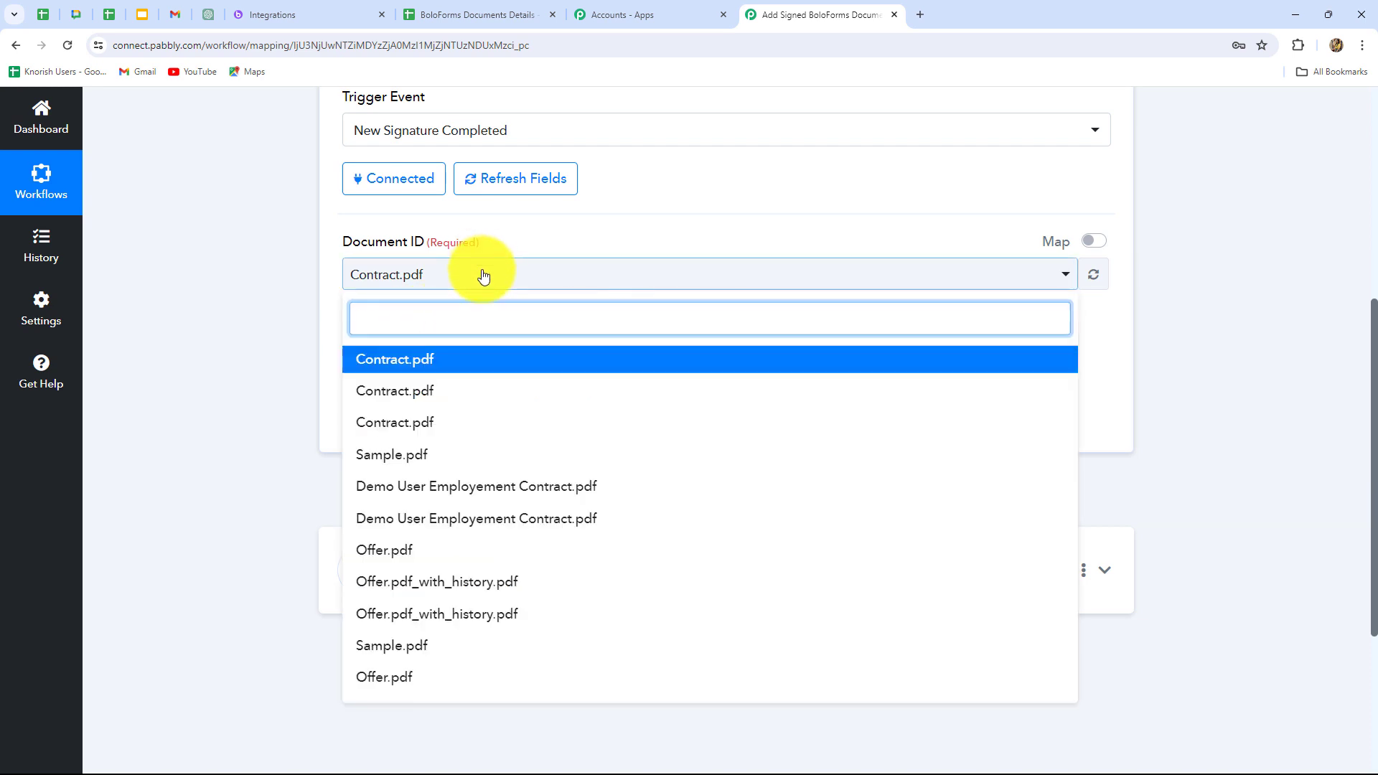
{"action": "left_click", "coordinate": [410, 363]}
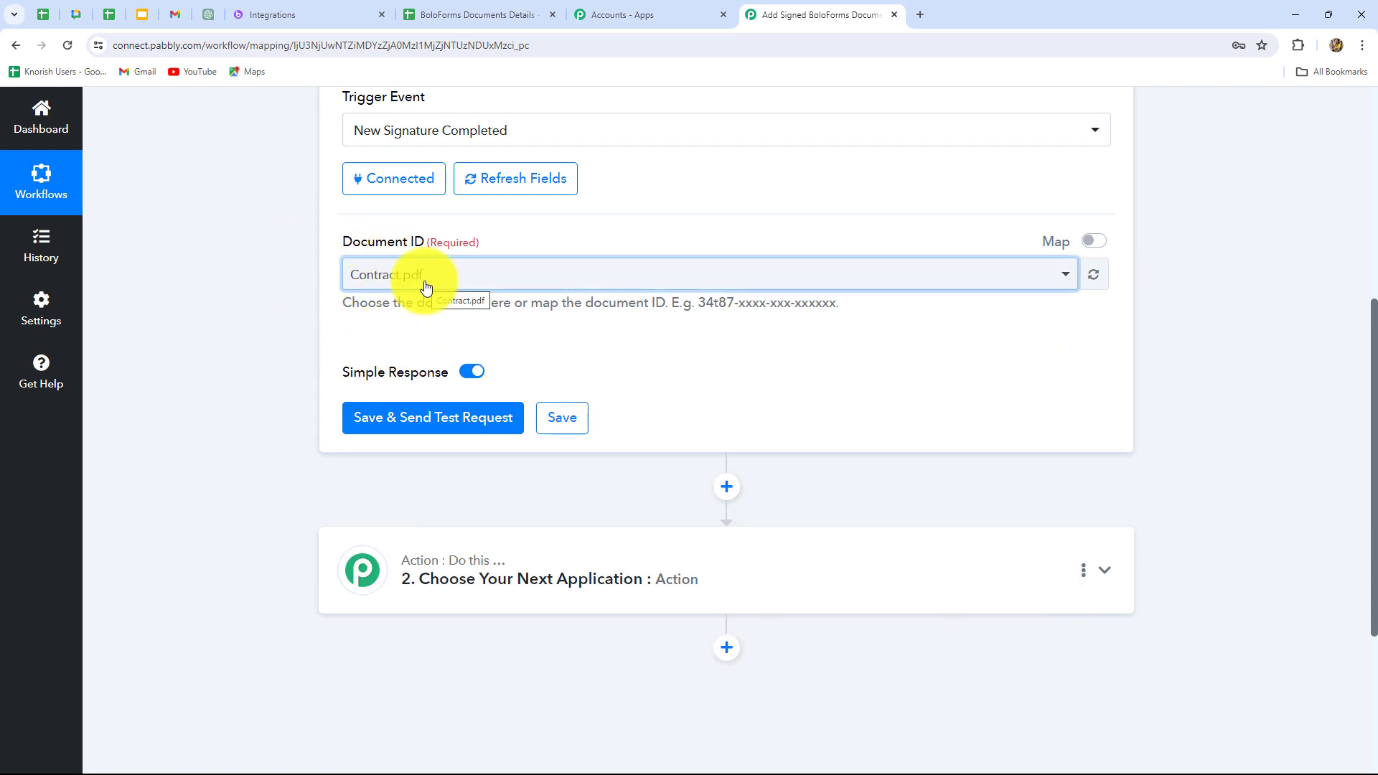
{"action": "left_click", "coordinate": [468, 286]}
{"action": "left_click", "coordinate": [333, 352]}
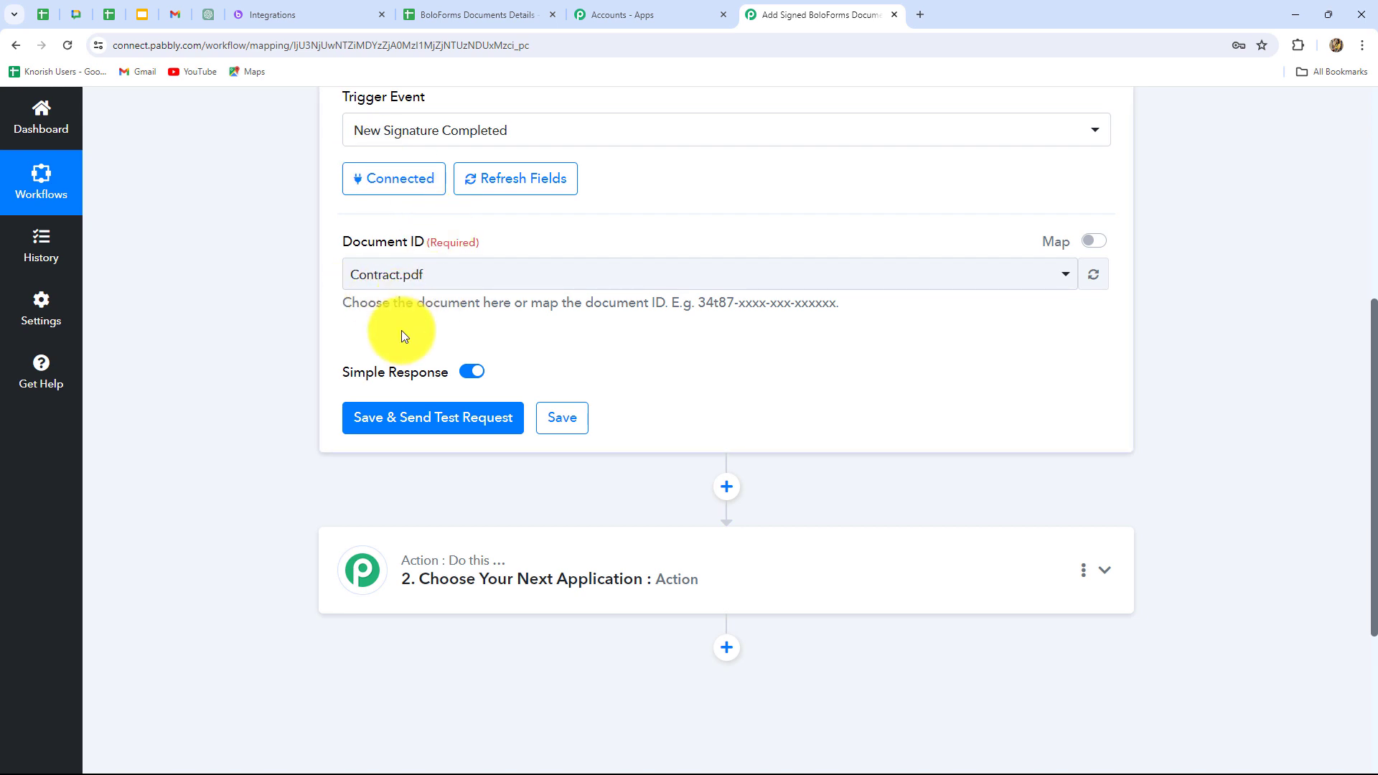
{"action": "left_click", "coordinate": [429, 281]}
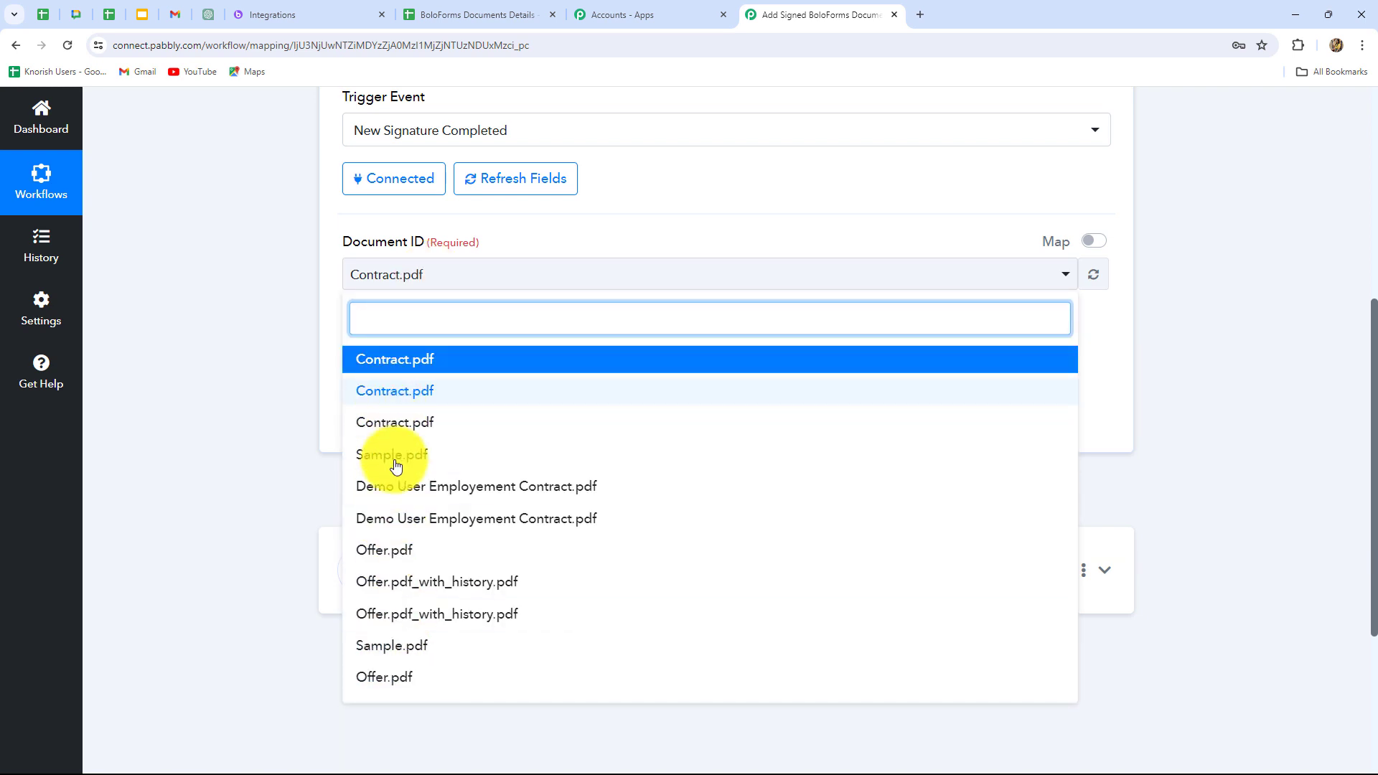
{"action": "left_click", "coordinate": [312, 416]}
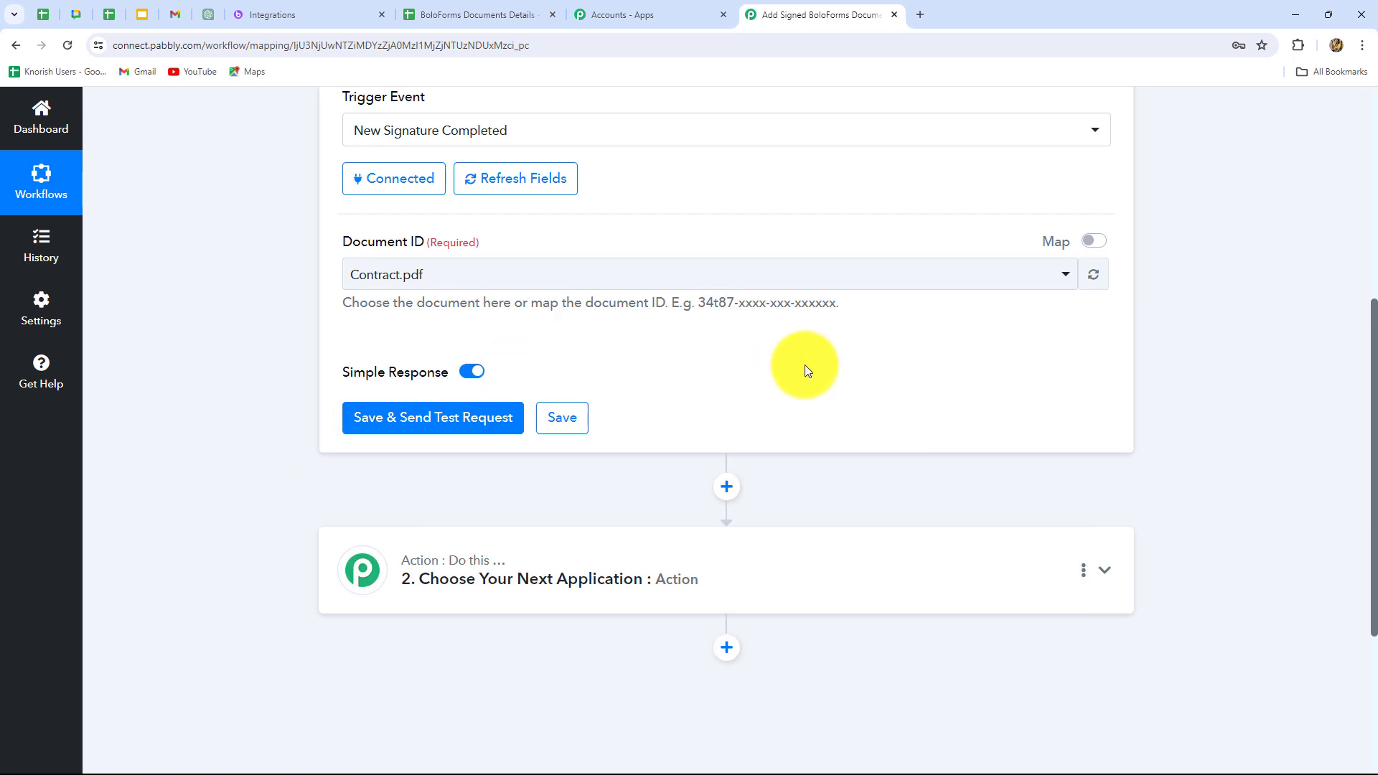
{"action": "left_click", "coordinate": [454, 418]}
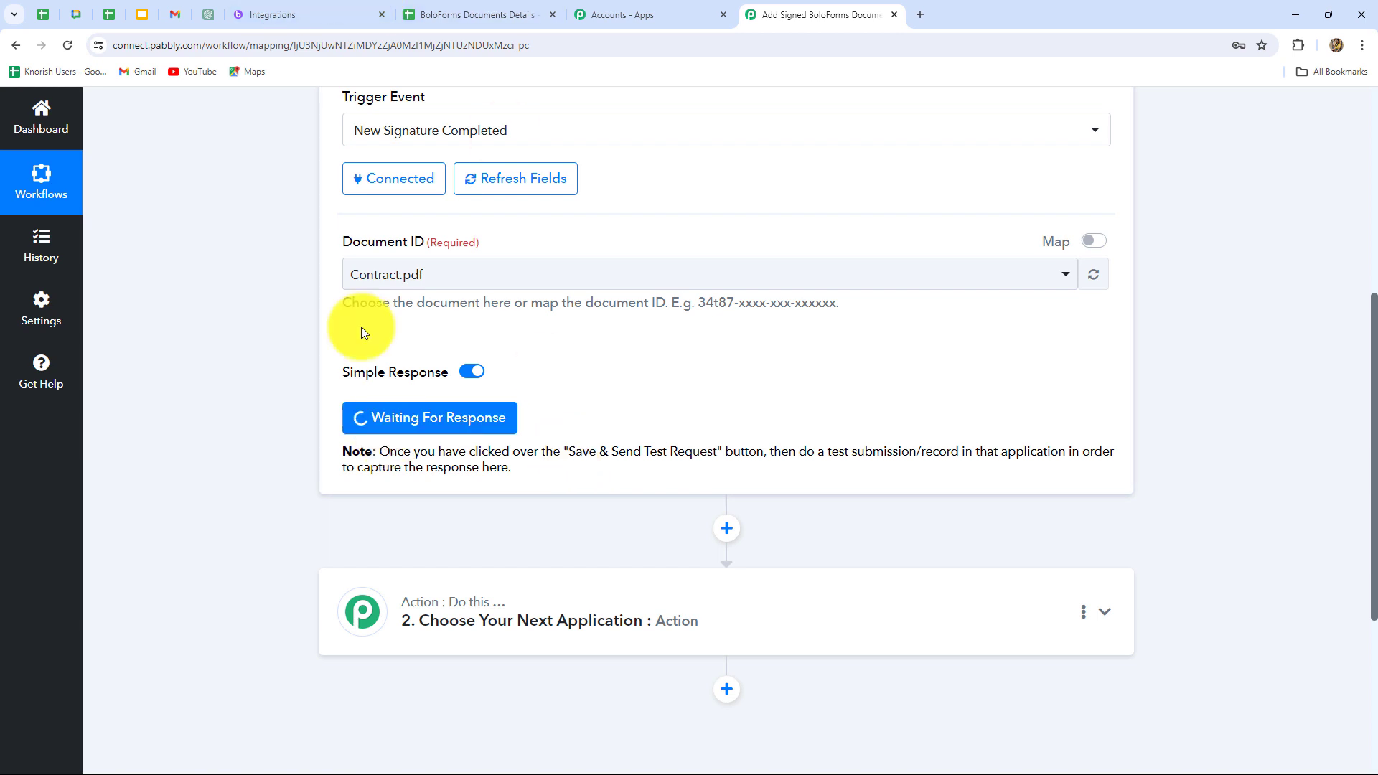
Switch to BoloForms and examine the new signature PDF form, including its upload, signer, email and signed-copy fields.
{"action": "left_click", "coordinate": [264, 15]}
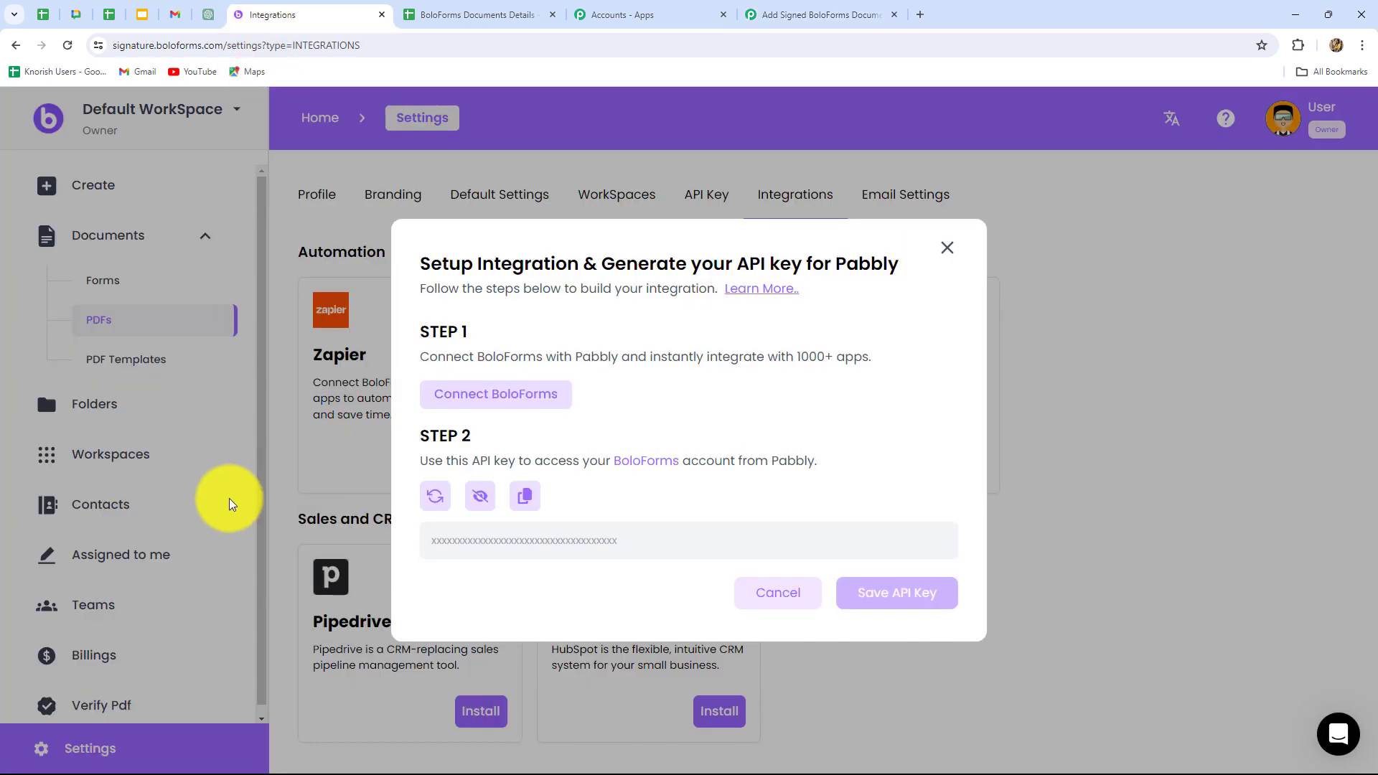
{"action": "left_click", "coordinate": [945, 245]}
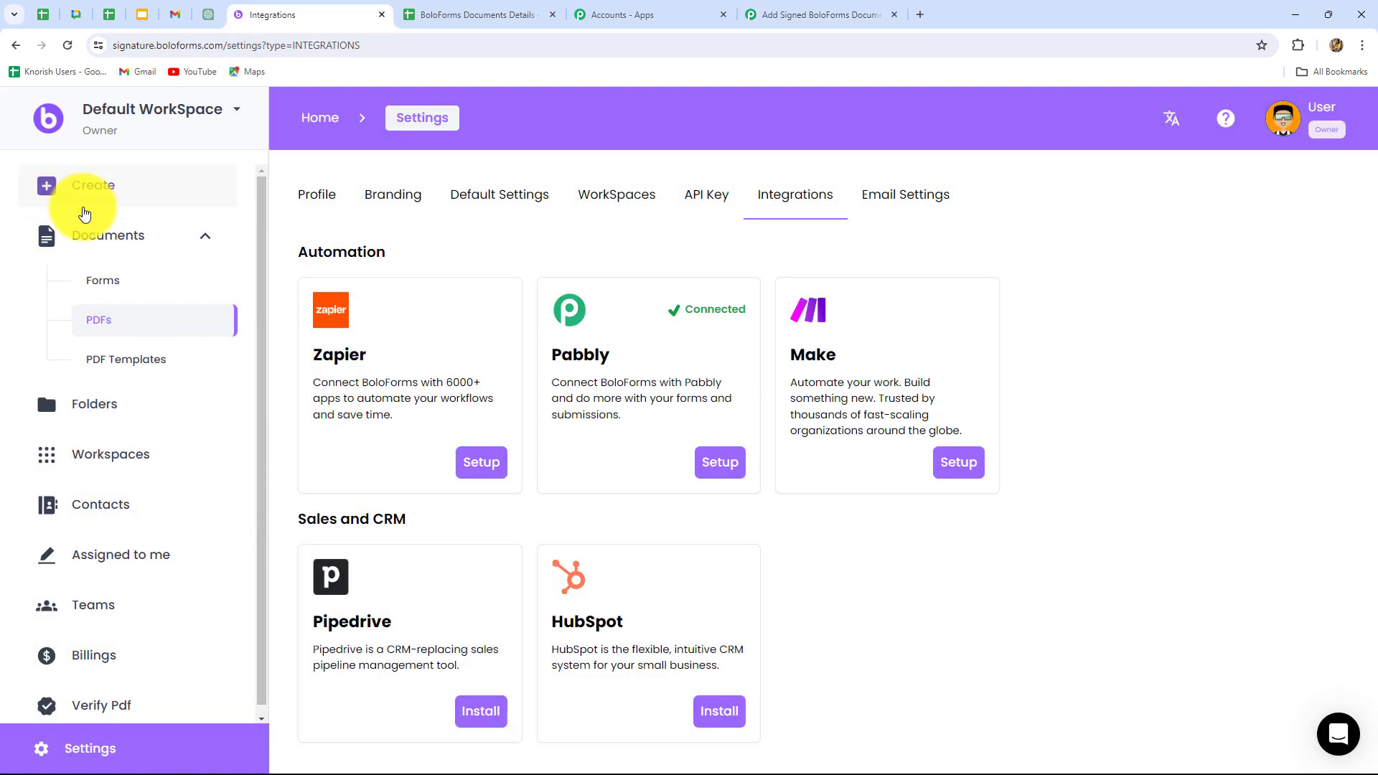
{"action": "left_click", "coordinate": [101, 325]}
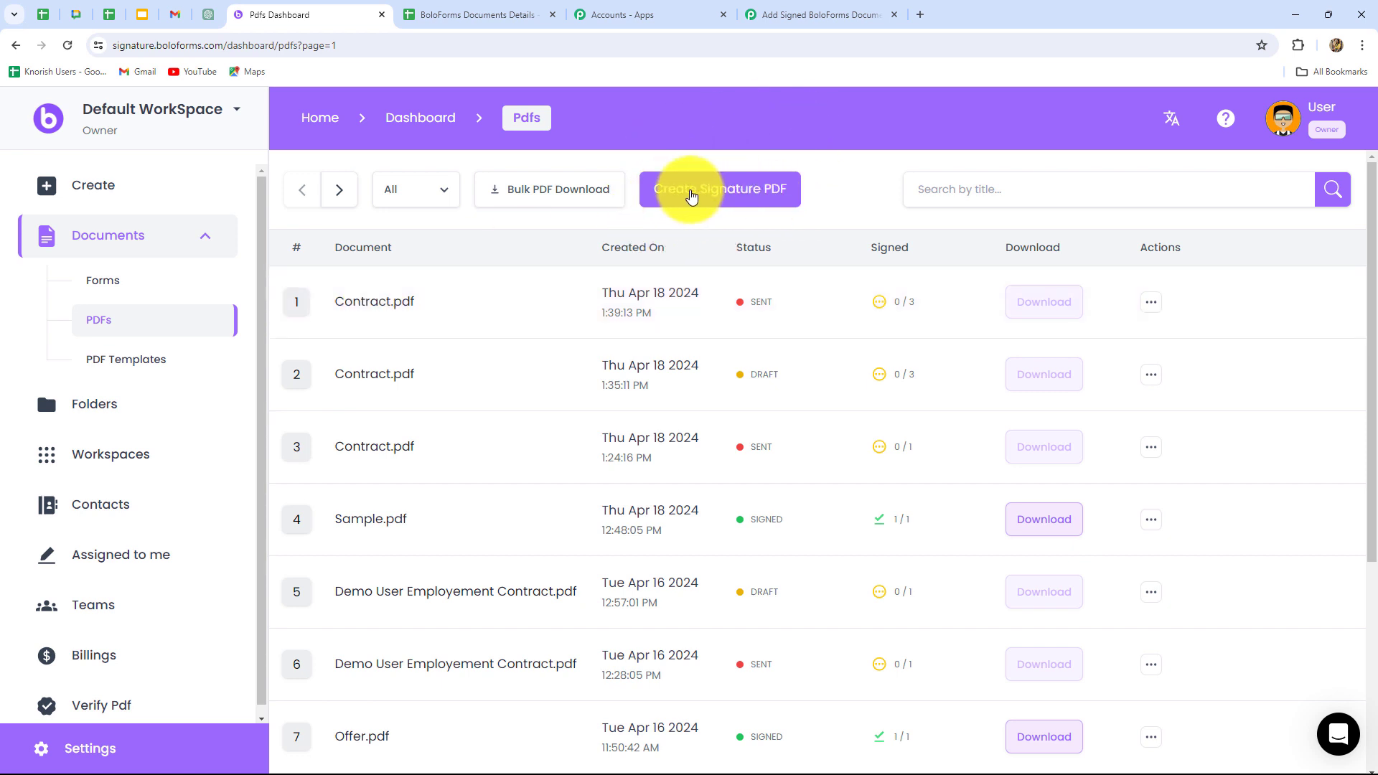
{"action": "left_click", "coordinate": [744, 205]}
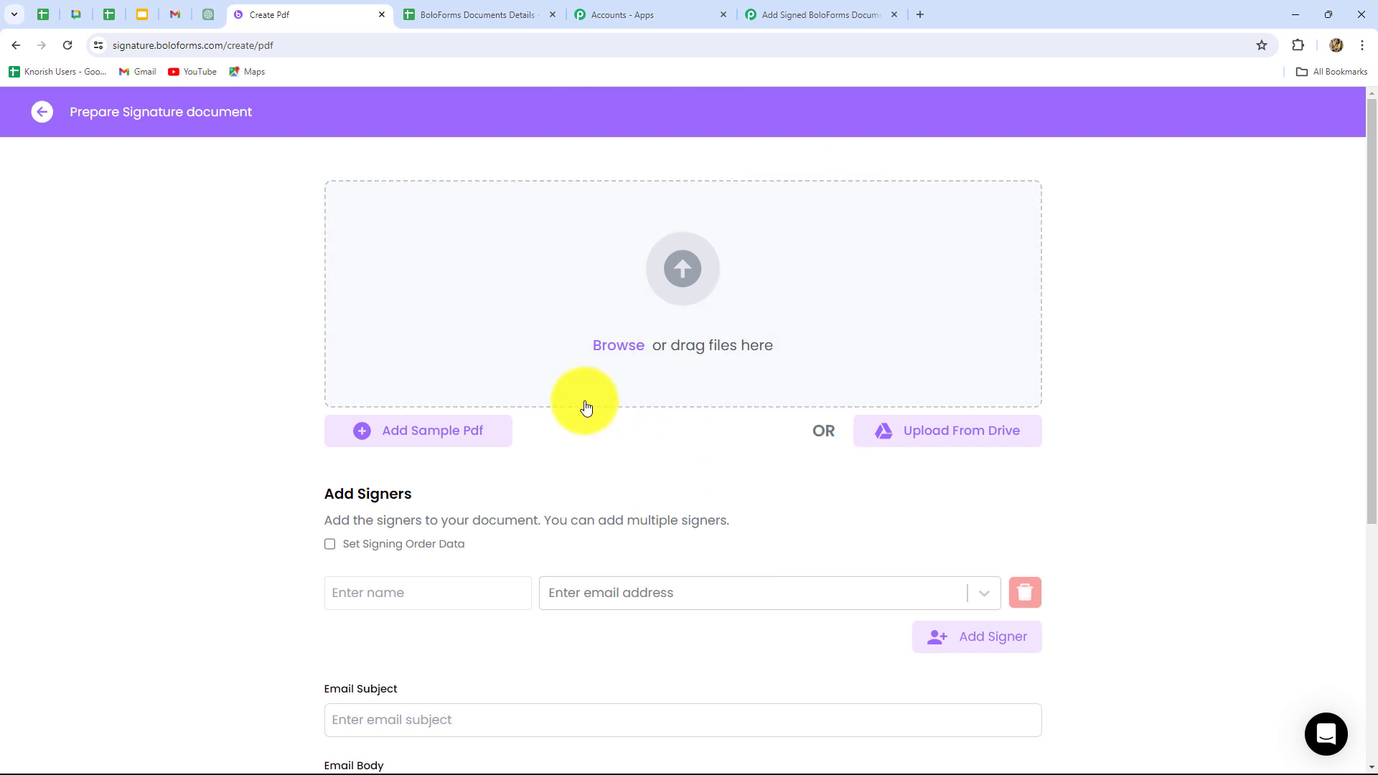
{"action": "scroll", "coordinate": [800, 373], "scroll_direction": "down", "scroll_amount": 4}
{"action": "scroll", "coordinate": [800, 355], "scroll_direction": "down", "scroll_amount": 1}
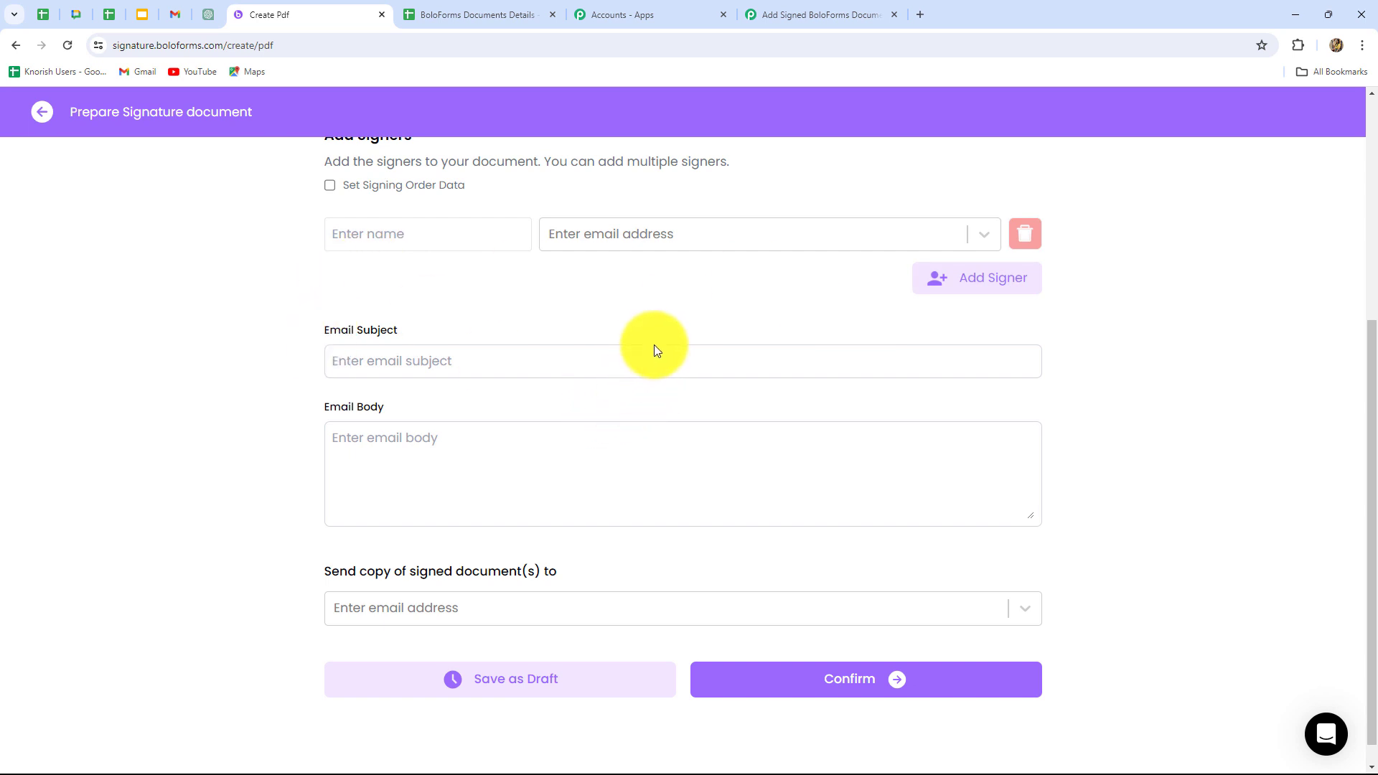
{"action": "scroll", "coordinate": [642, 323], "scroll_direction": "down", "scroll_amount": 1}
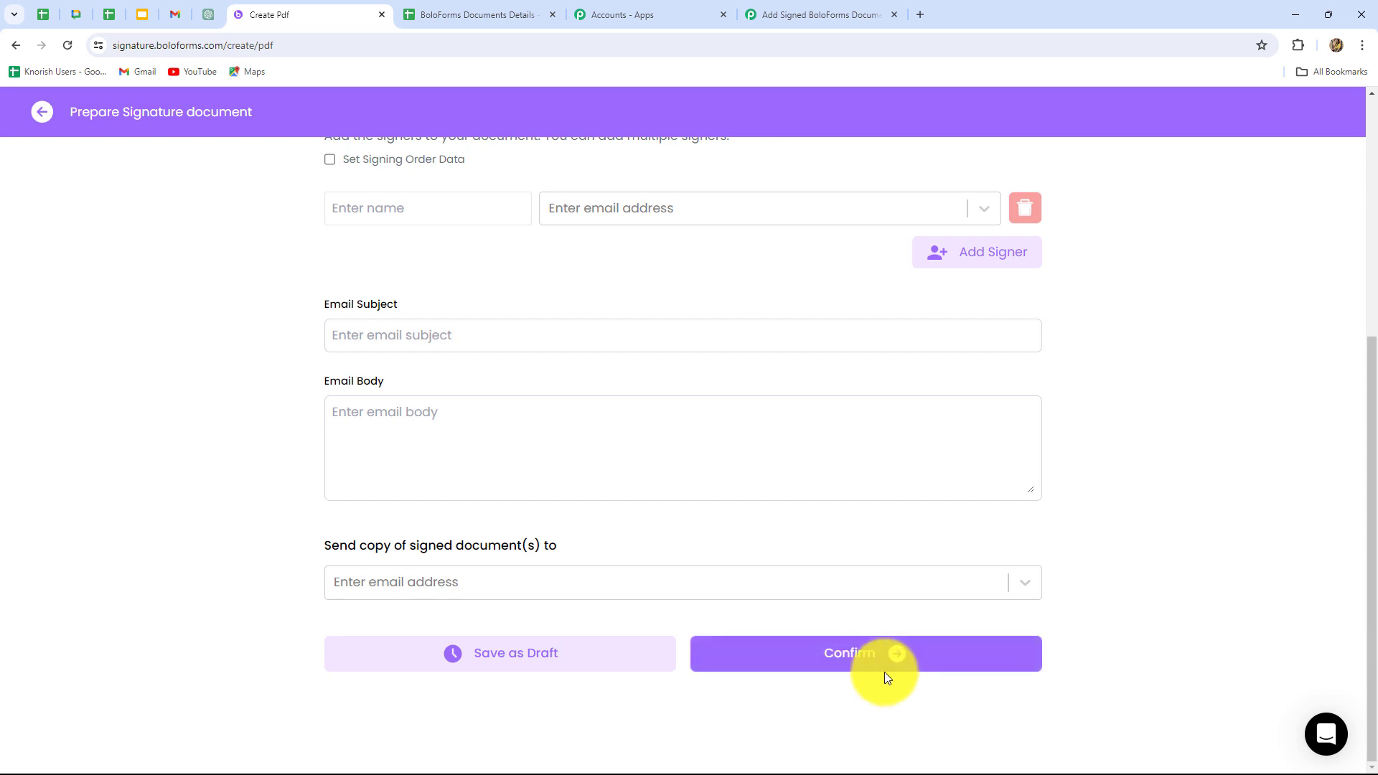
{"action": "scroll", "coordinate": [1179, 326], "scroll_direction": "up", "scroll_amount": 5}
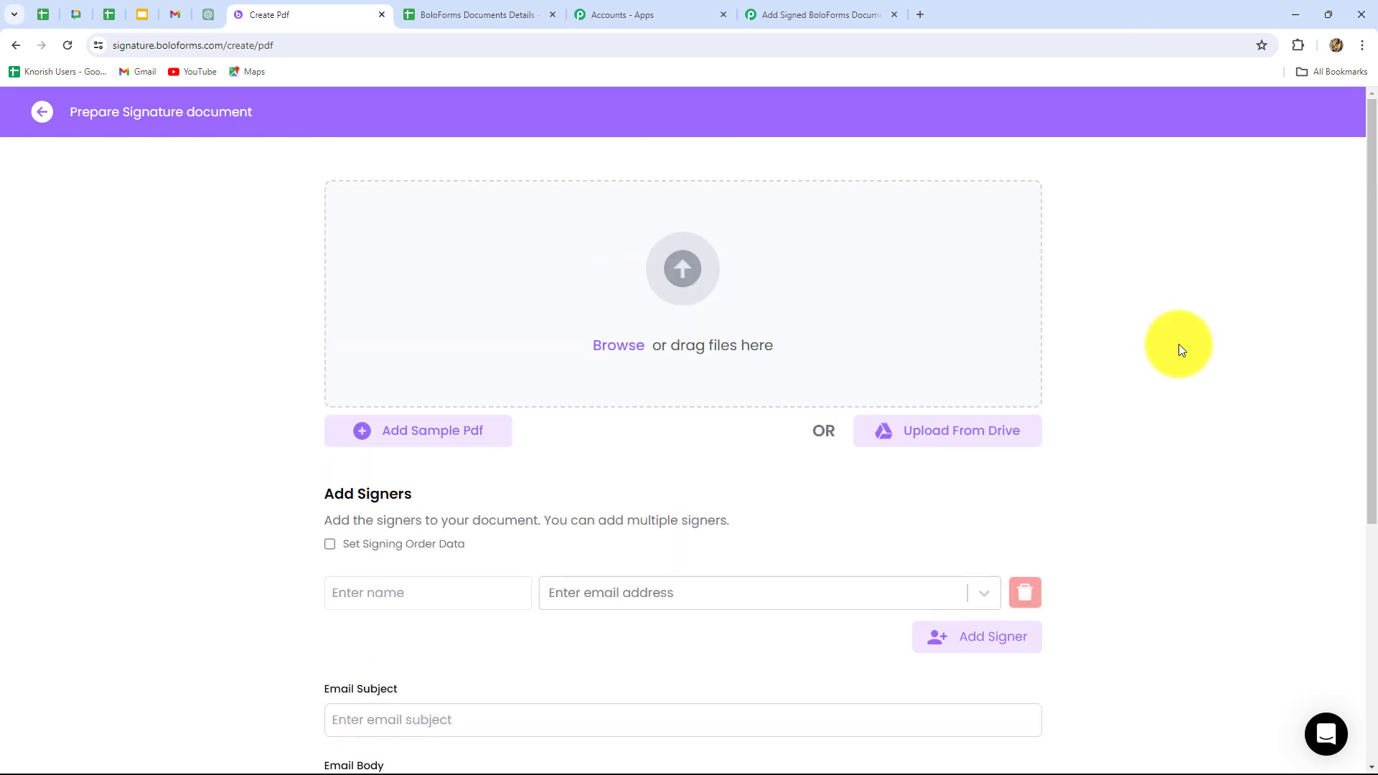
{"action": "scroll", "coordinate": [1141, 398], "scroll_direction": "down", "scroll_amount": 4}
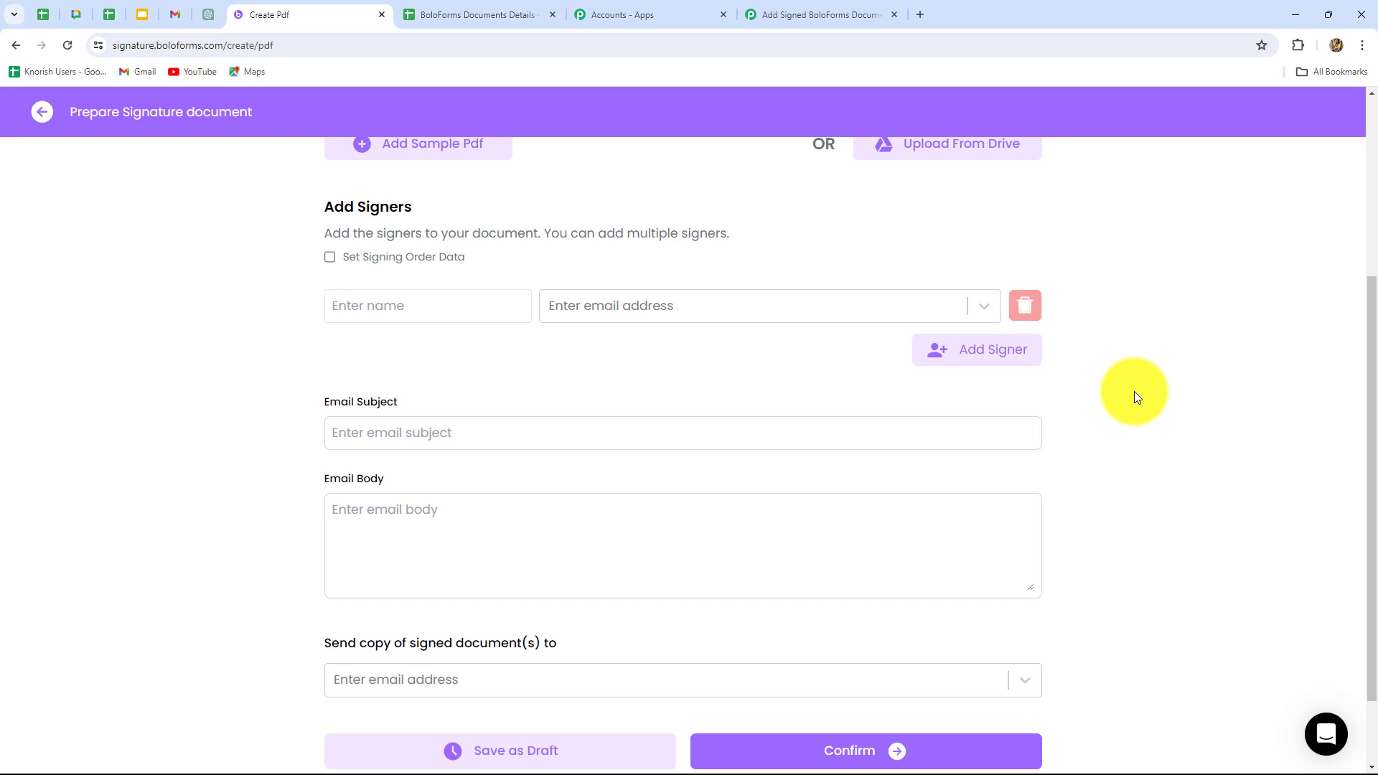
Open the contract's signing page from the signature request email in Gmail and start signing.
{"action": "left_click", "coordinate": [168, 19]}
{"action": "scroll", "coordinate": [551, 402], "scroll_direction": "down", "scroll_amount": 2}
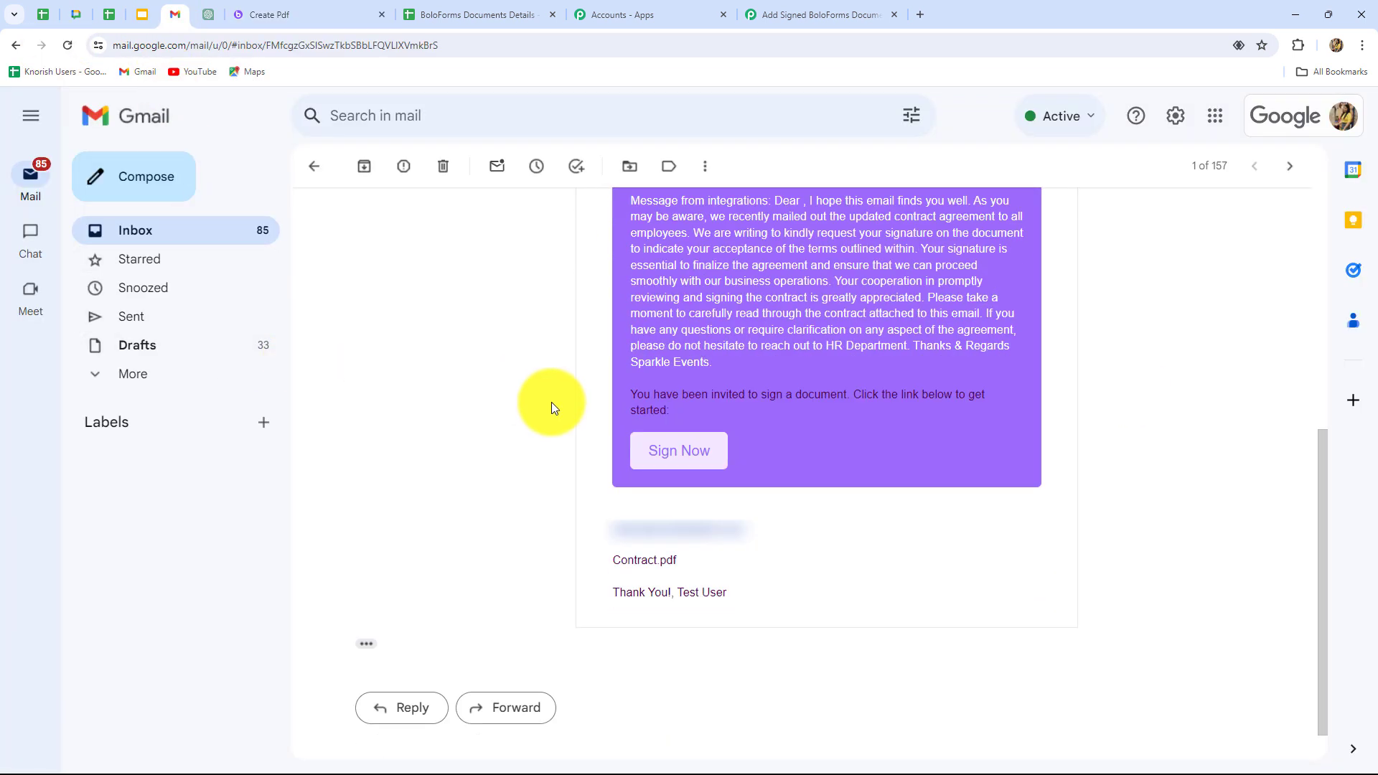
{"action": "scroll", "coordinate": [506, 385], "scroll_direction": "up", "scroll_amount": 5}
{"action": "scroll", "coordinate": [506, 380], "scroll_direction": "down", "scroll_amount": 3}
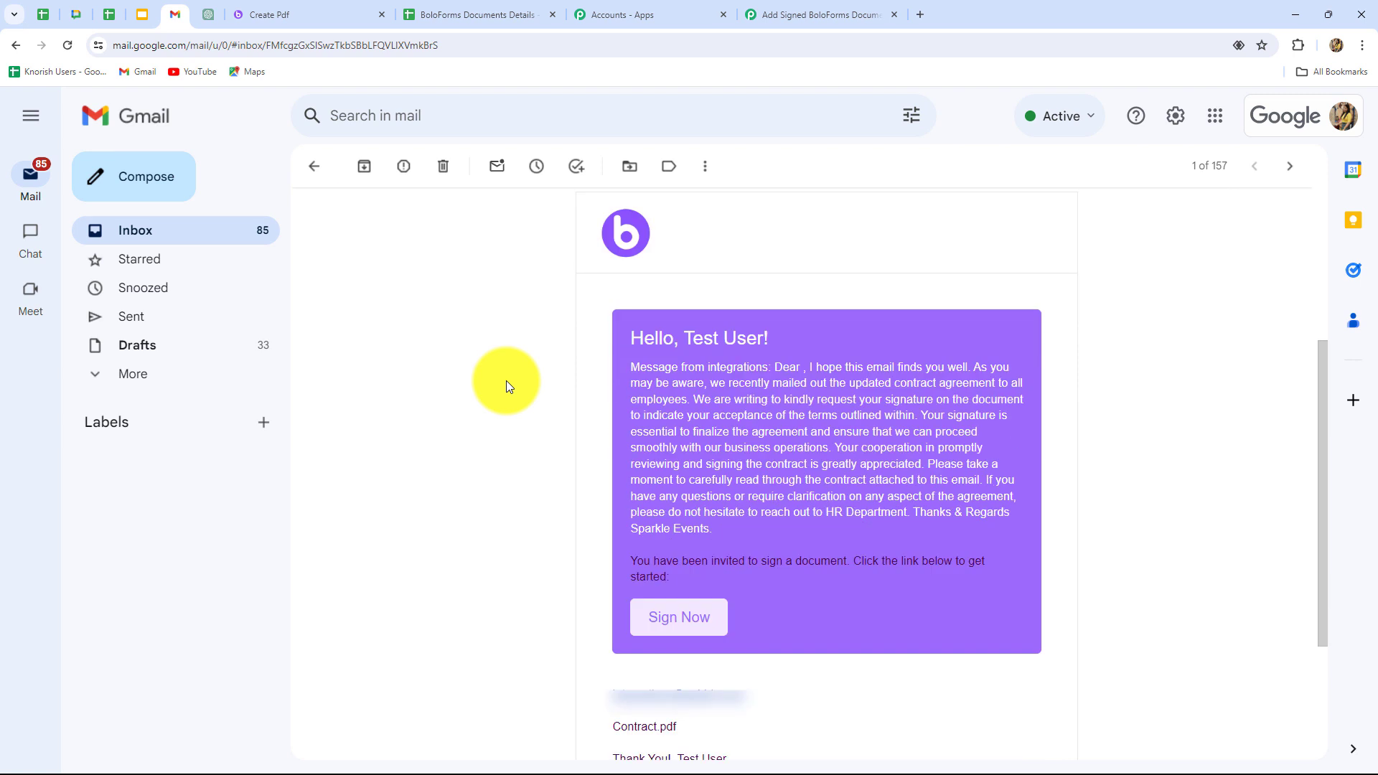
{"action": "scroll", "coordinate": [861, 380], "scroll_direction": "down", "scroll_amount": 1}
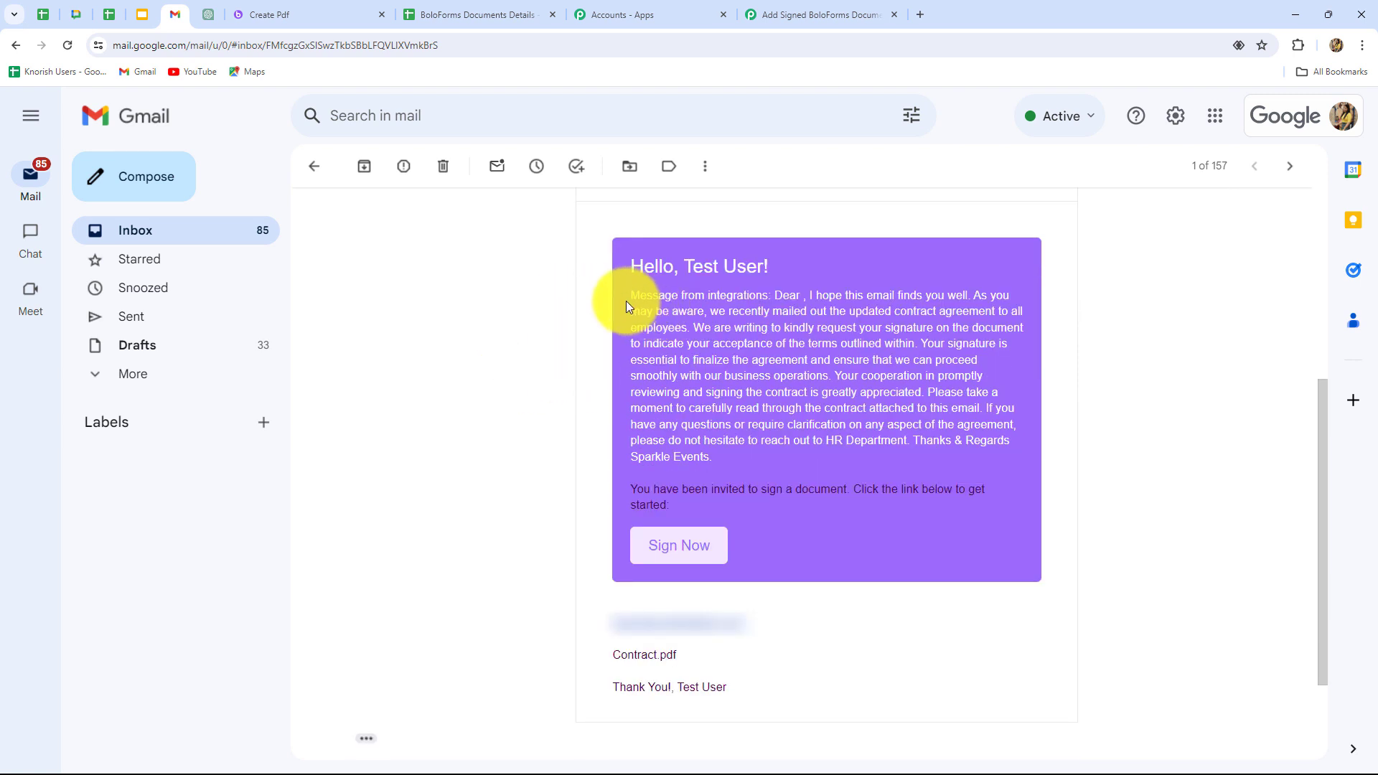
{"action": "left_click_drag", "start_coordinate": [628, 298], "coordinate": [769, 456]}
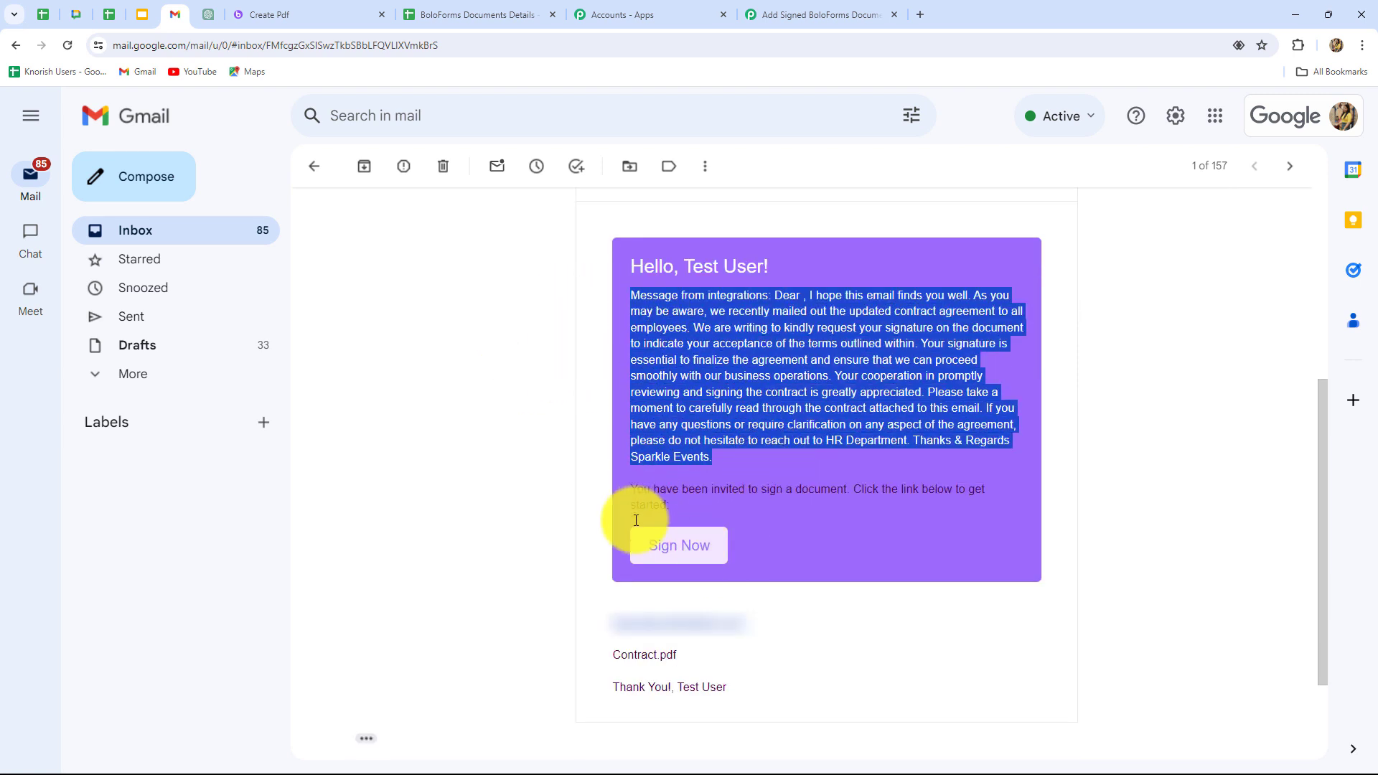
{"action": "left_click", "coordinate": [691, 562]}
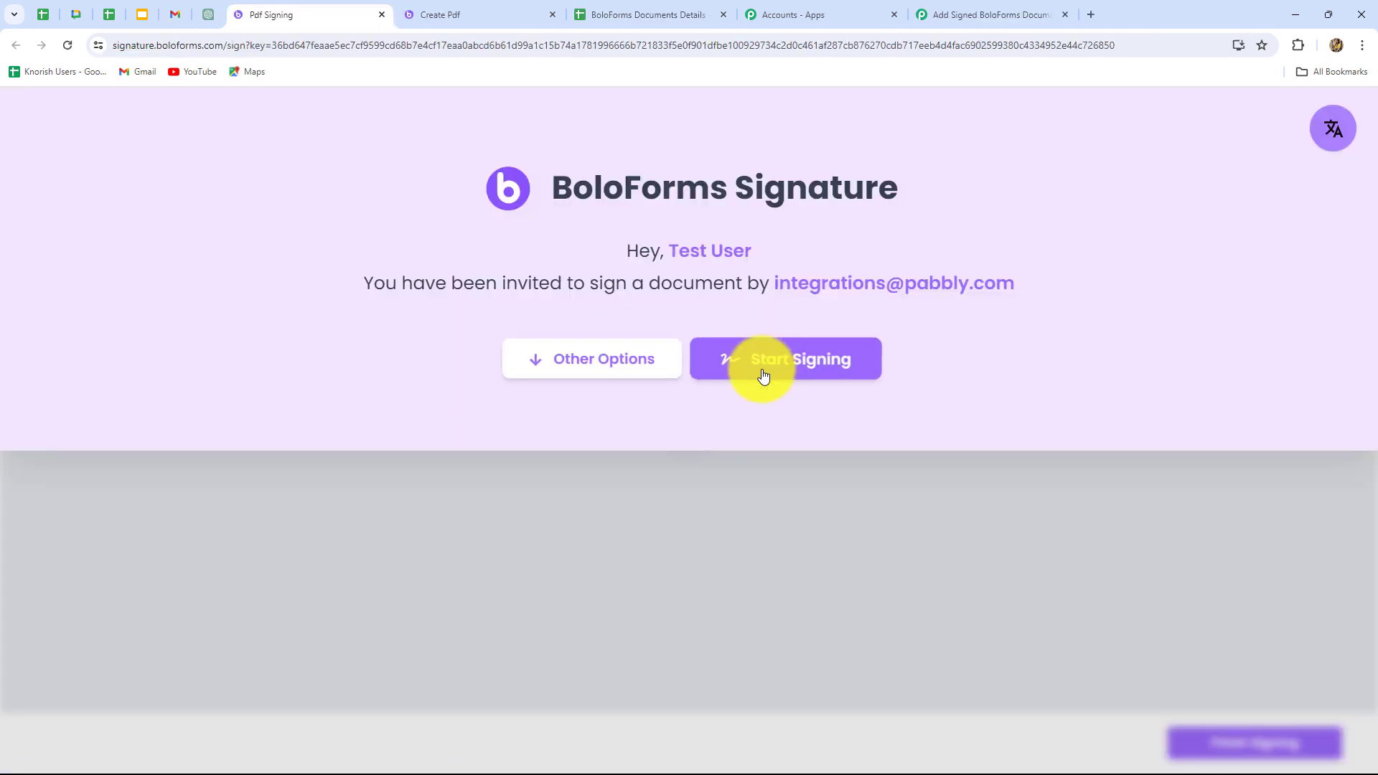
{"action": "left_click", "coordinate": [763, 375]}
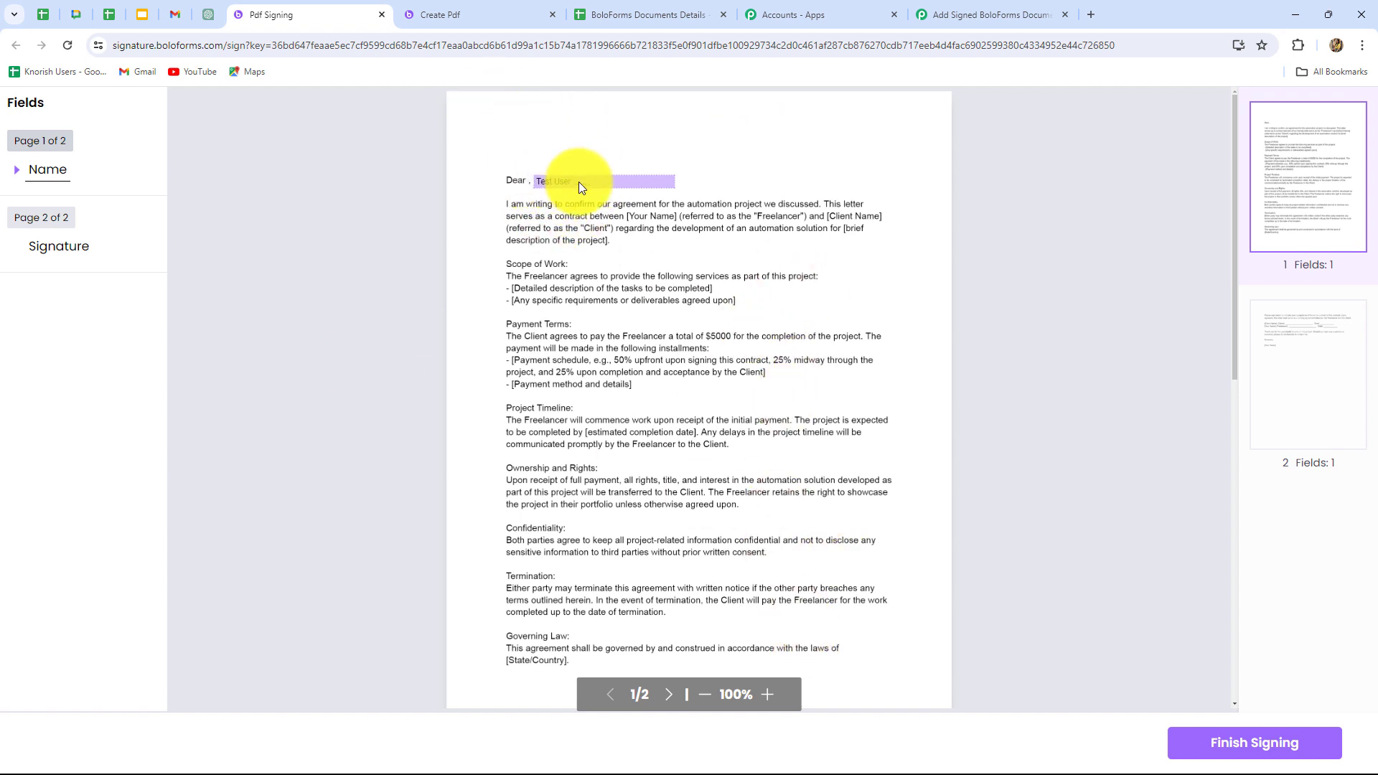
Submit the contract with a signature in the page 2 field and return to the Pabbly Connect workflow.
{"action": "scroll", "coordinate": [1092, 424], "scroll_direction": "down", "scroll_amount": 12}
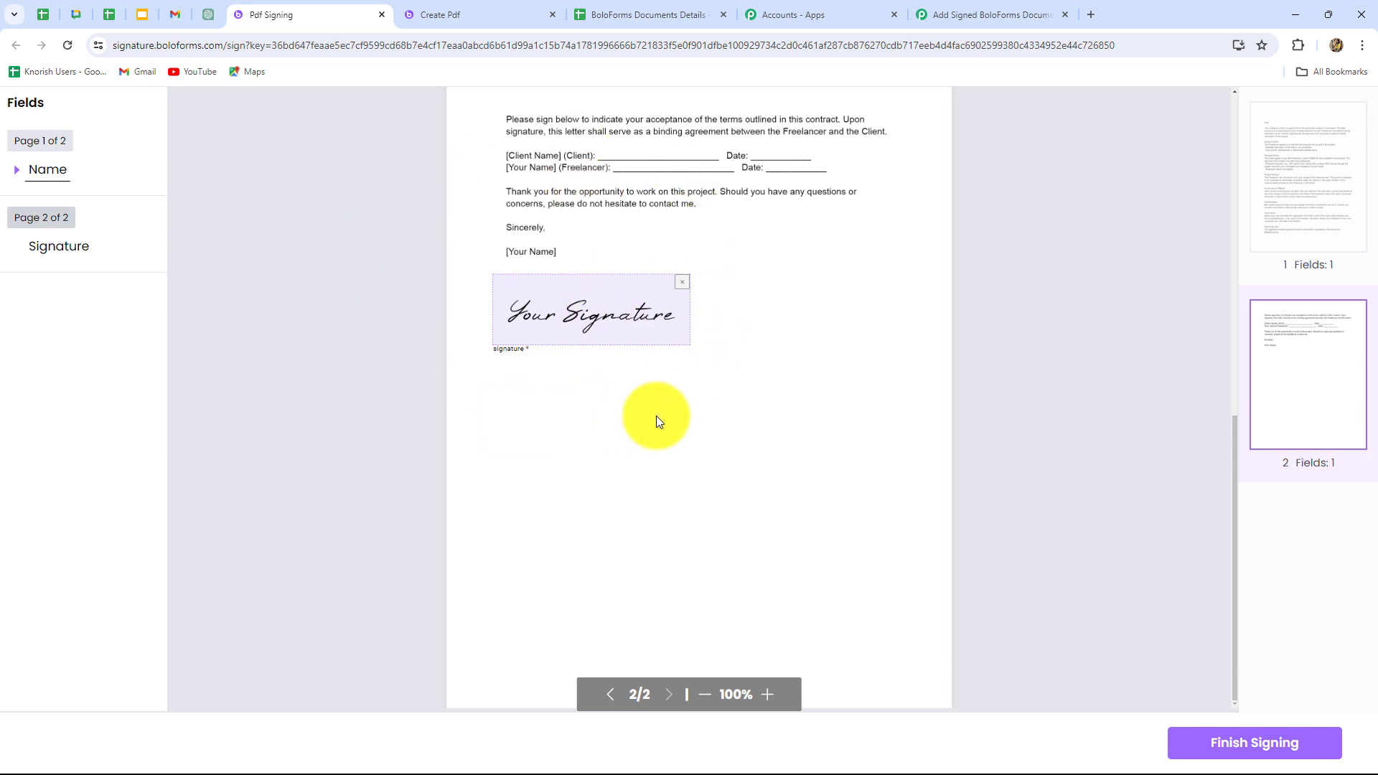
{"action": "left_click", "coordinate": [637, 324]}
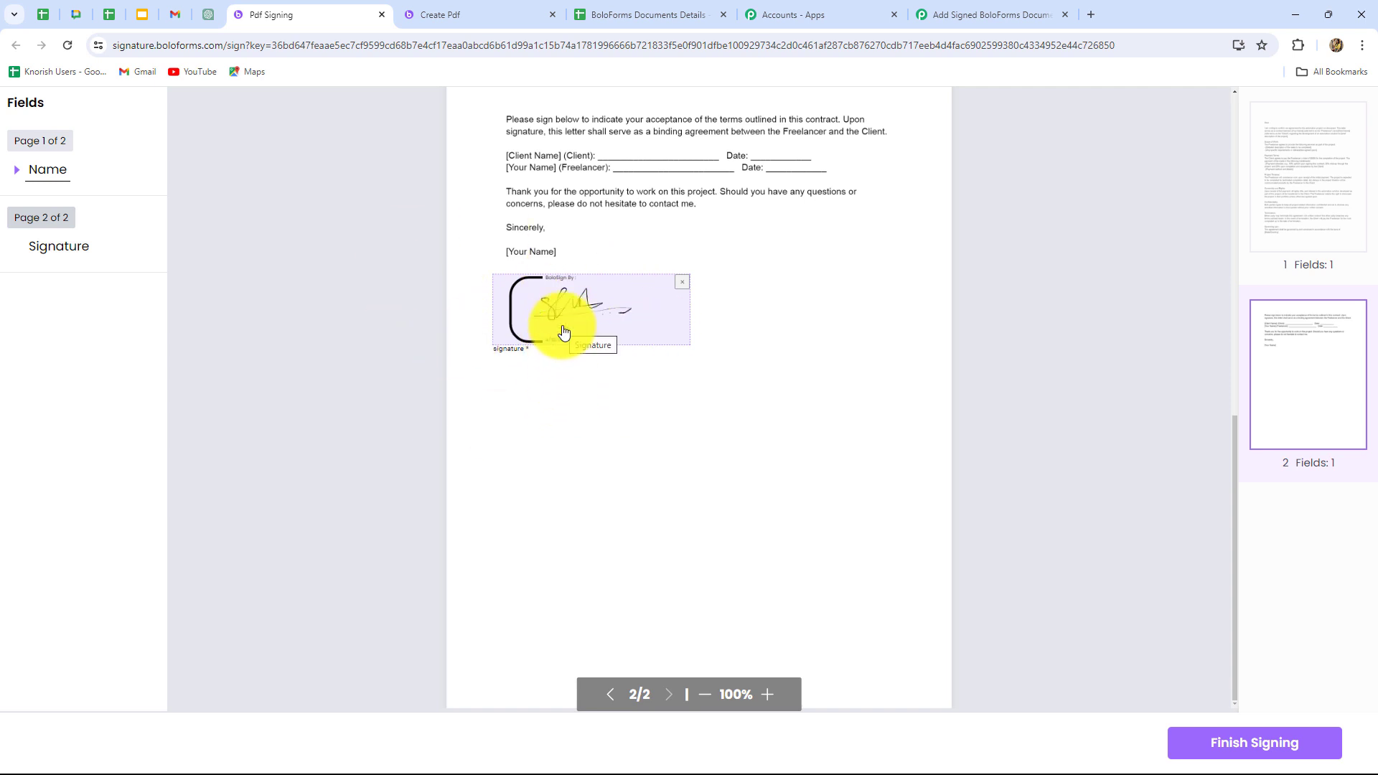
{"action": "left_click", "coordinate": [1232, 746]}
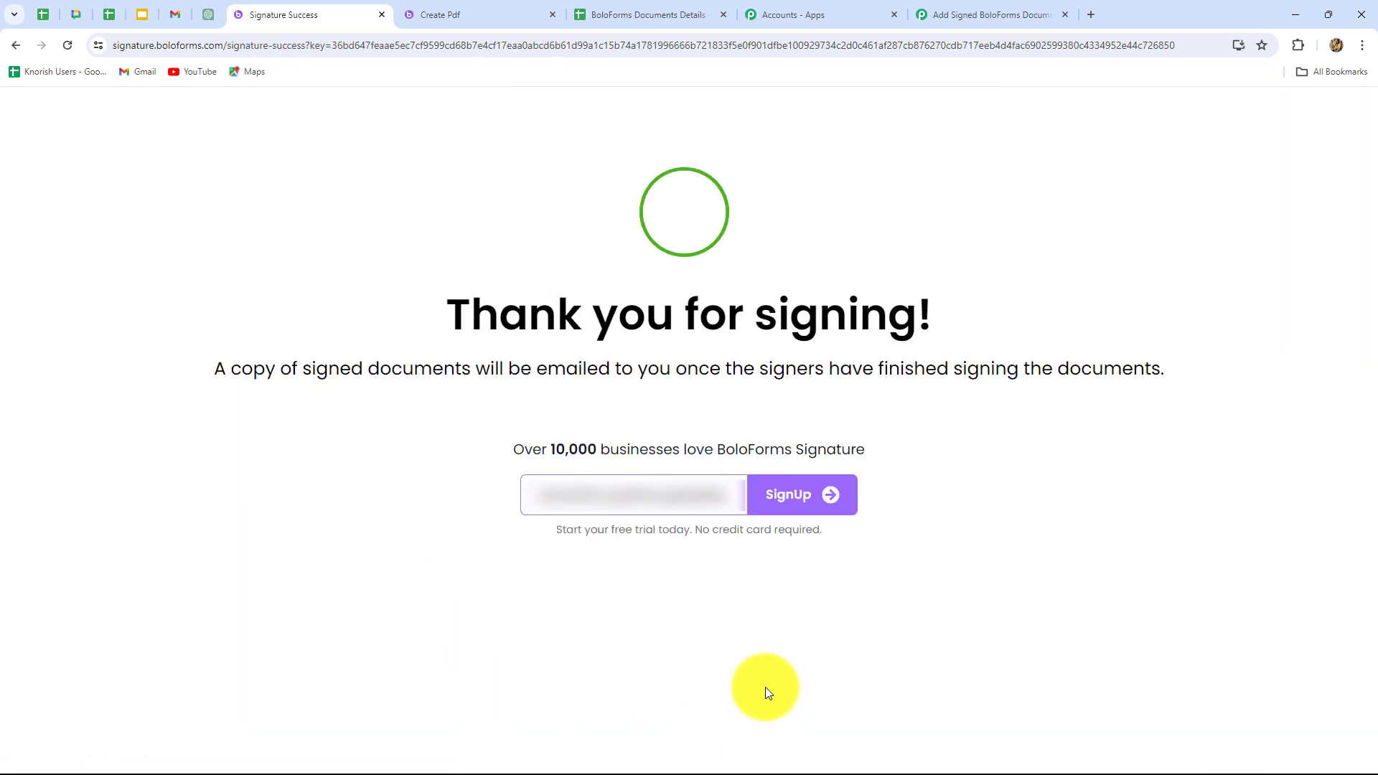
{"action": "left_click", "coordinate": [970, 10]}
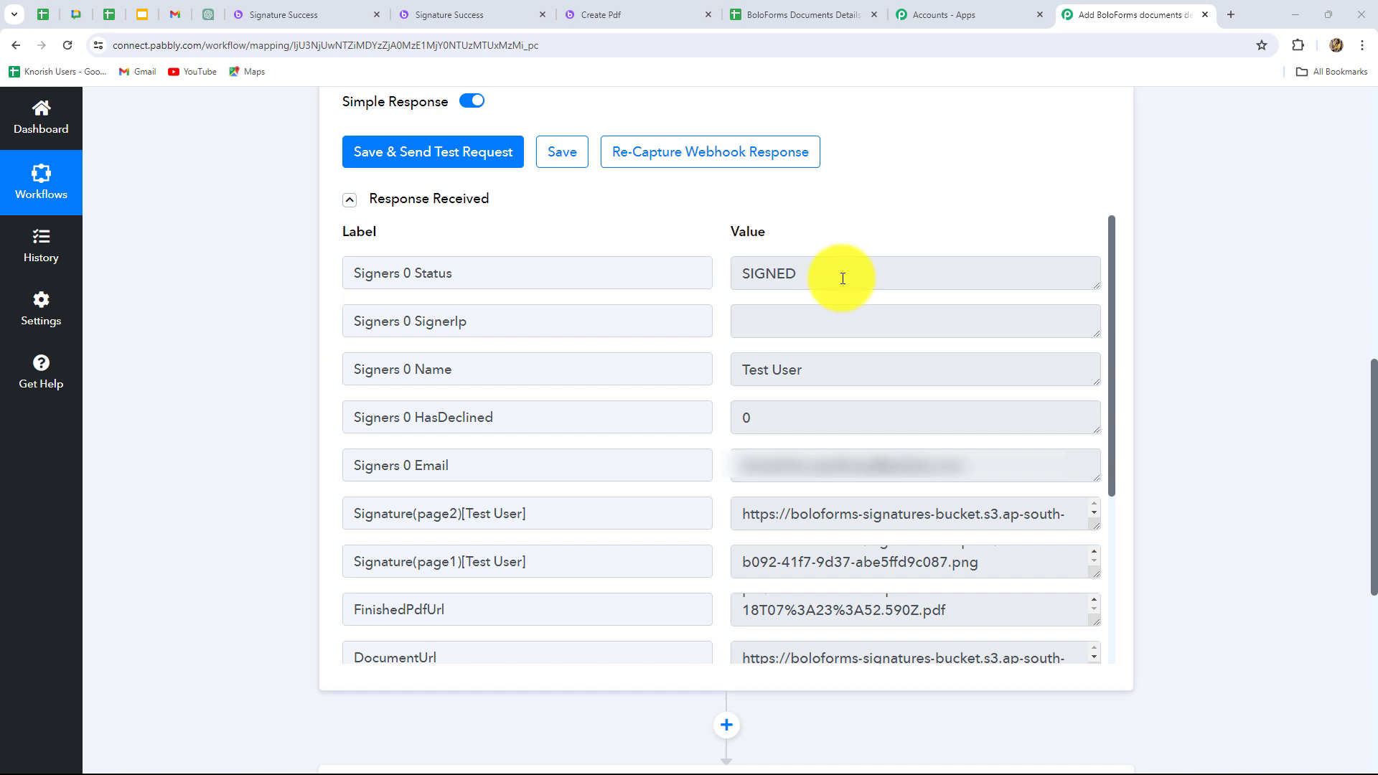
Examine the captured BoloForms response, checking the signer's status and name, the signature links and the FinishedPdfUrl value.
{"action": "left_click_drag", "start_coordinate": [833, 276], "coordinate": [762, 249]}
{"action": "mouse_move", "coordinate": [833, 371]}
{"action": "left_mouse_down"}
{"action": "mouse_move", "coordinate": [806, 369]}
{"action": "mouse_move", "coordinate": [747, 424]}
{"action": "left_mouse_up"}
{"action": "scroll", "coordinate": [757, 503], "scroll_direction": "down", "scroll_amount": 1}
{"action": "scroll", "coordinate": [757, 502], "scroll_direction": "down", "scroll_amount": 2}
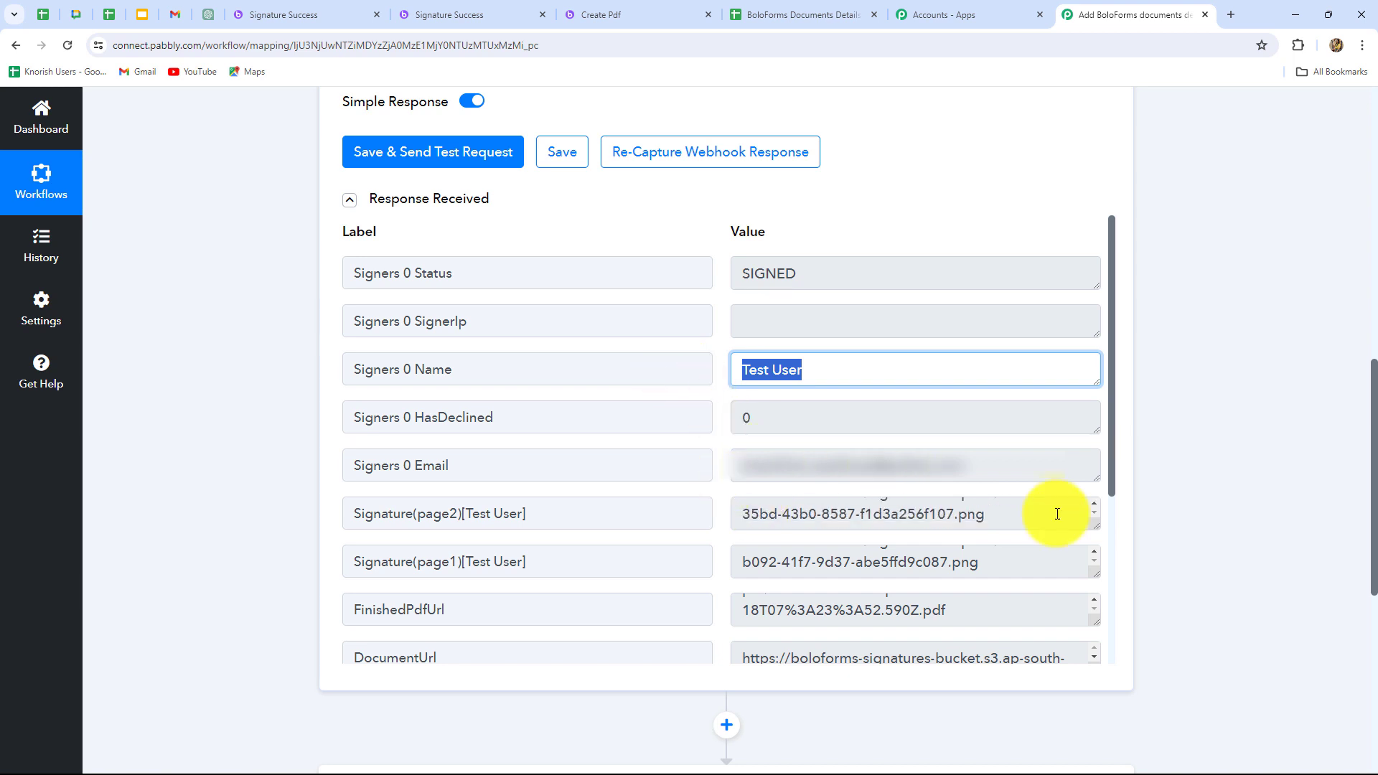
{"action": "scroll", "coordinate": [1230, 499], "scroll_direction": "down", "scroll_amount": 2}
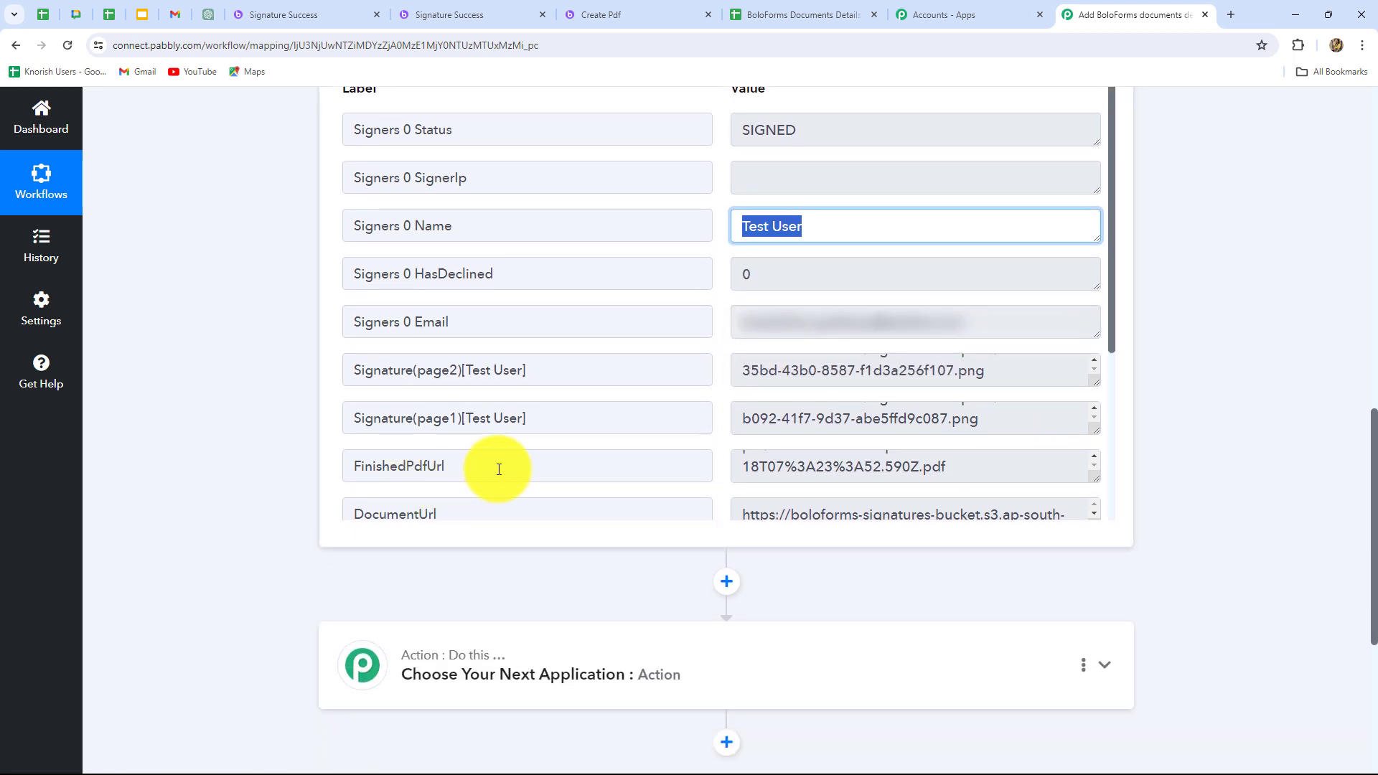
{"action": "scroll", "coordinate": [973, 470], "scroll_direction": "up", "scroll_amount": 3}
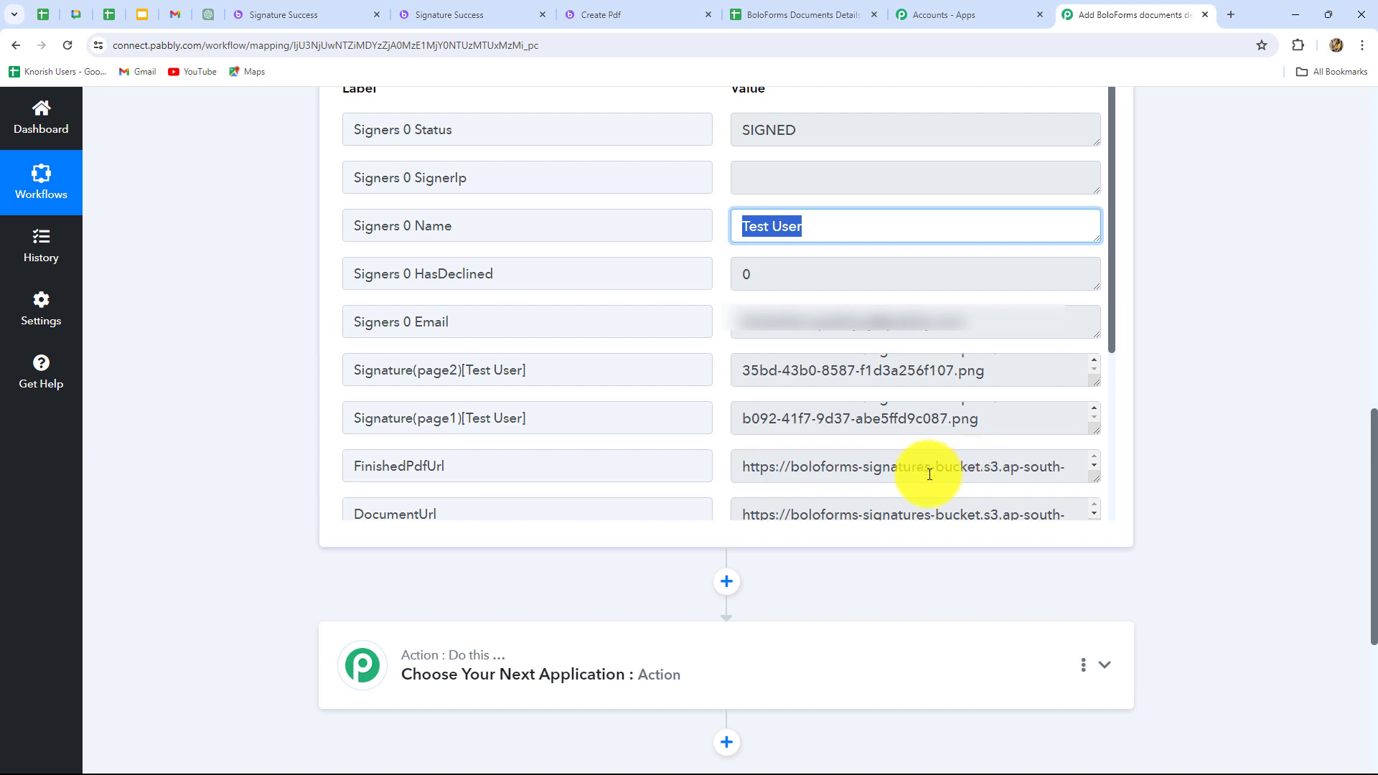
{"action": "left_click", "coordinate": [748, 465]}
{"action": "left_click_drag", "start_coordinate": [747, 466], "coordinate": [1030, 468]}
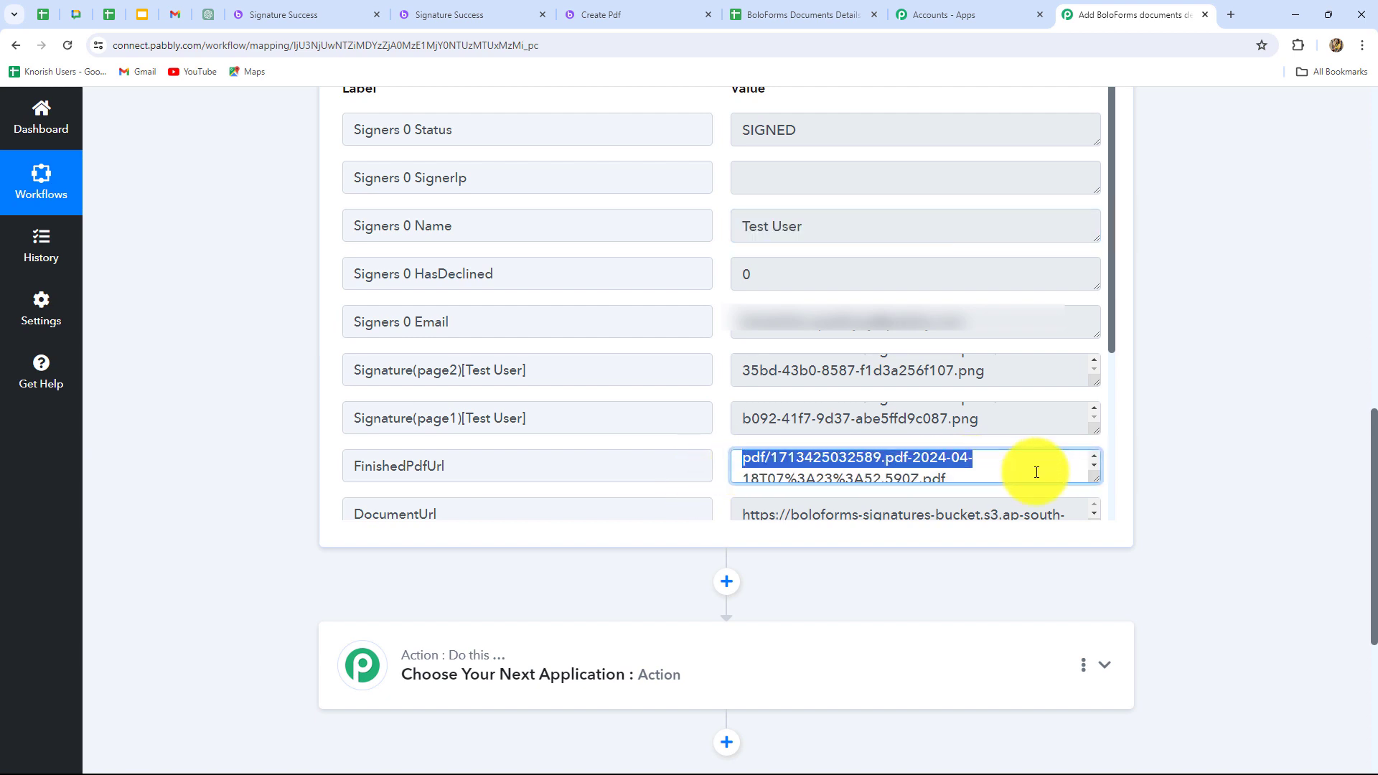
{"action": "left_click", "coordinate": [1290, 459]}
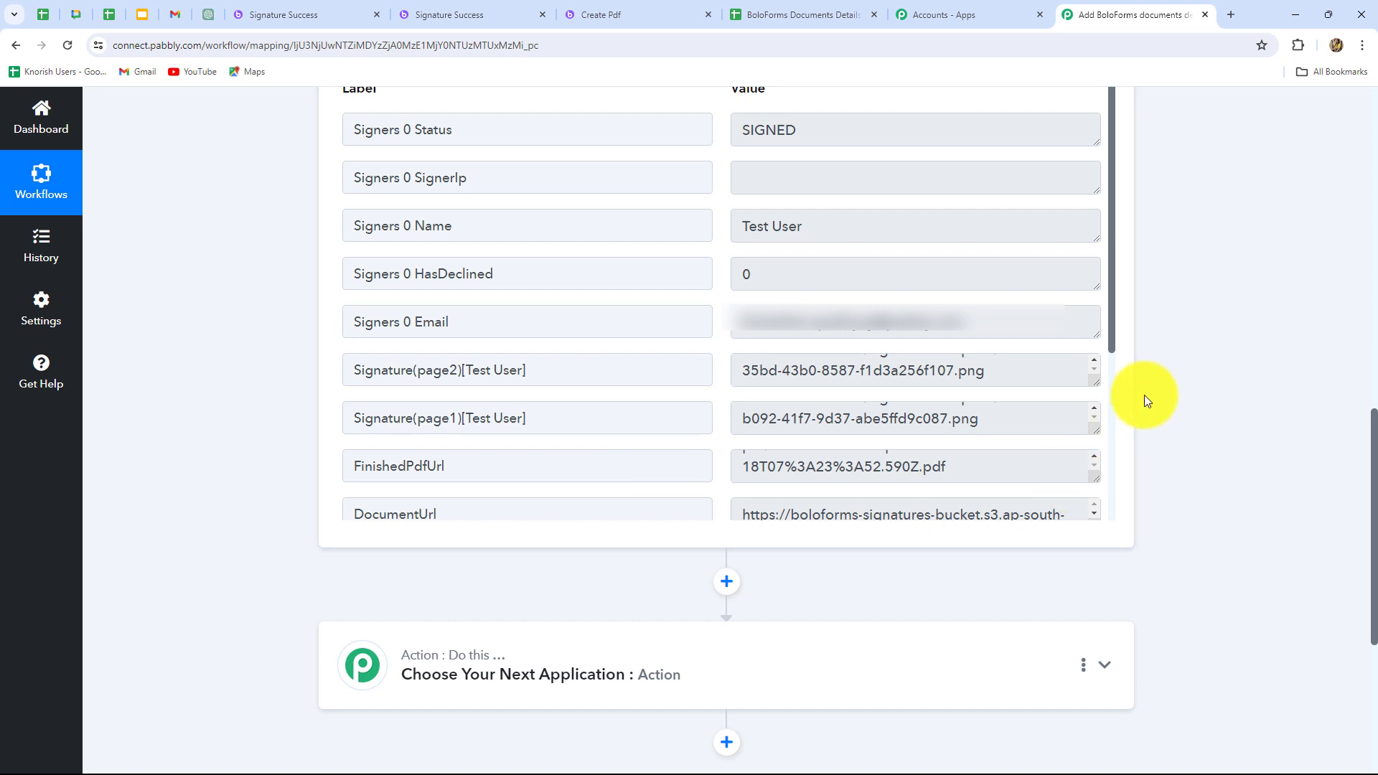
Set the workflow's action to Google Sheets with the Add New Row event.
{"action": "scroll", "coordinate": [1280, 481], "scroll_direction": "down", "scroll_amount": 3}
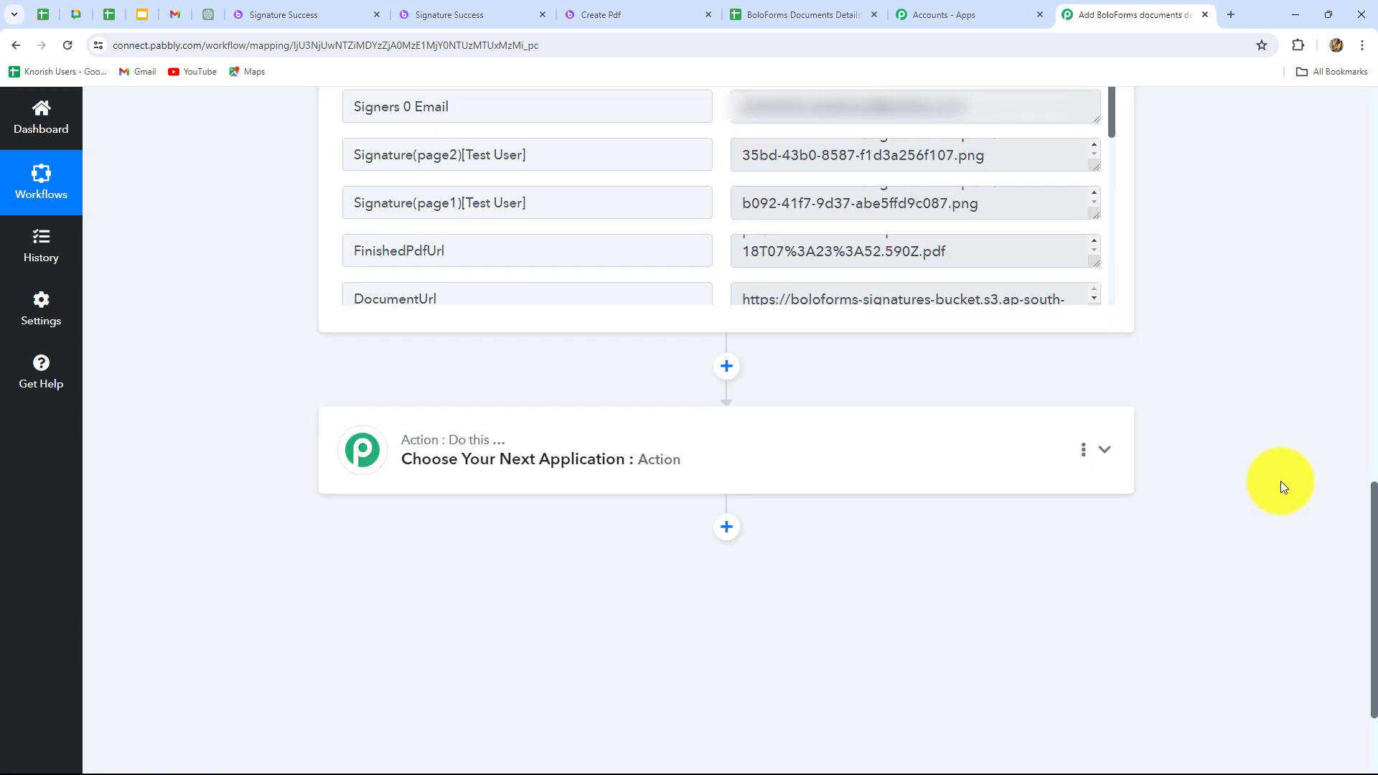
{"action": "left_click", "coordinate": [773, 467]}
{"action": "left_click", "coordinate": [451, 396]}
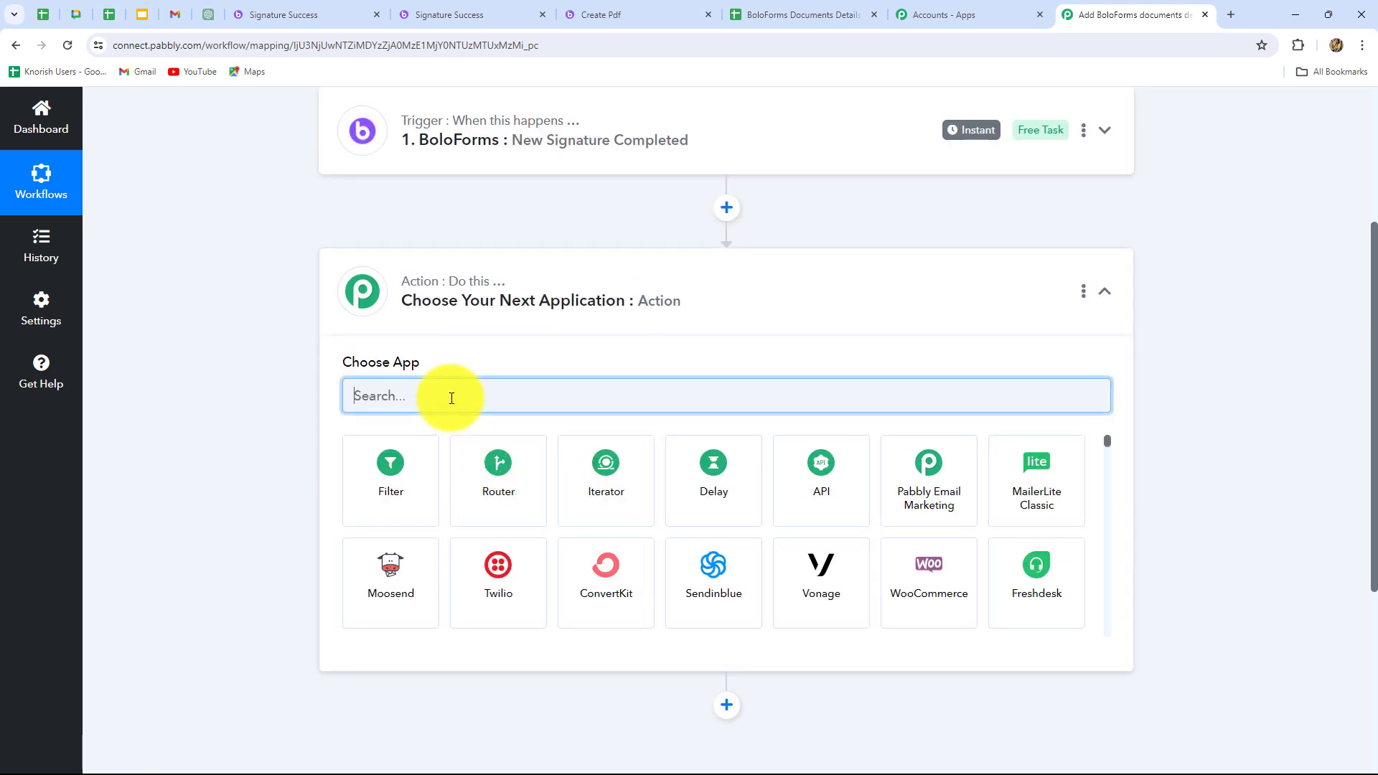
{"action": "type", "text": "Googl"}
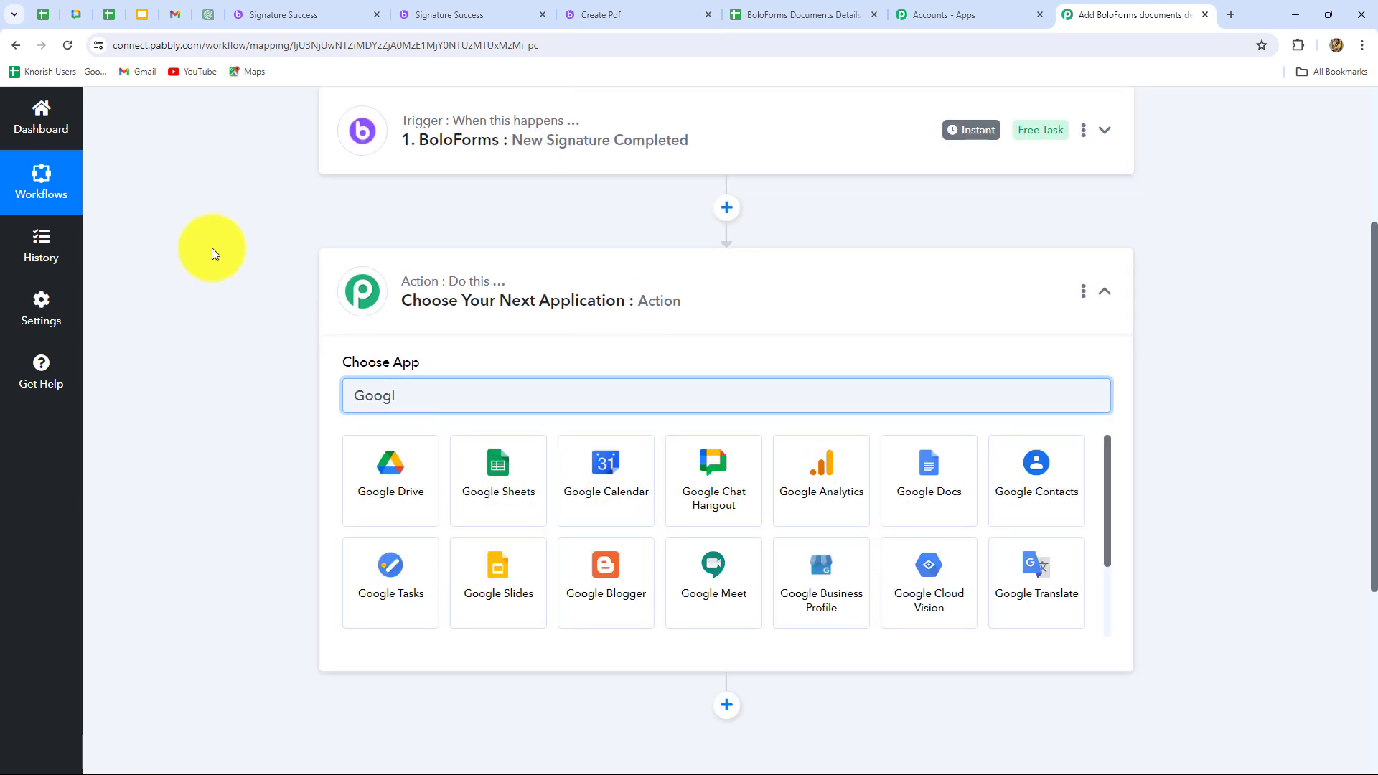
{"action": "left_click", "coordinate": [464, 482]}
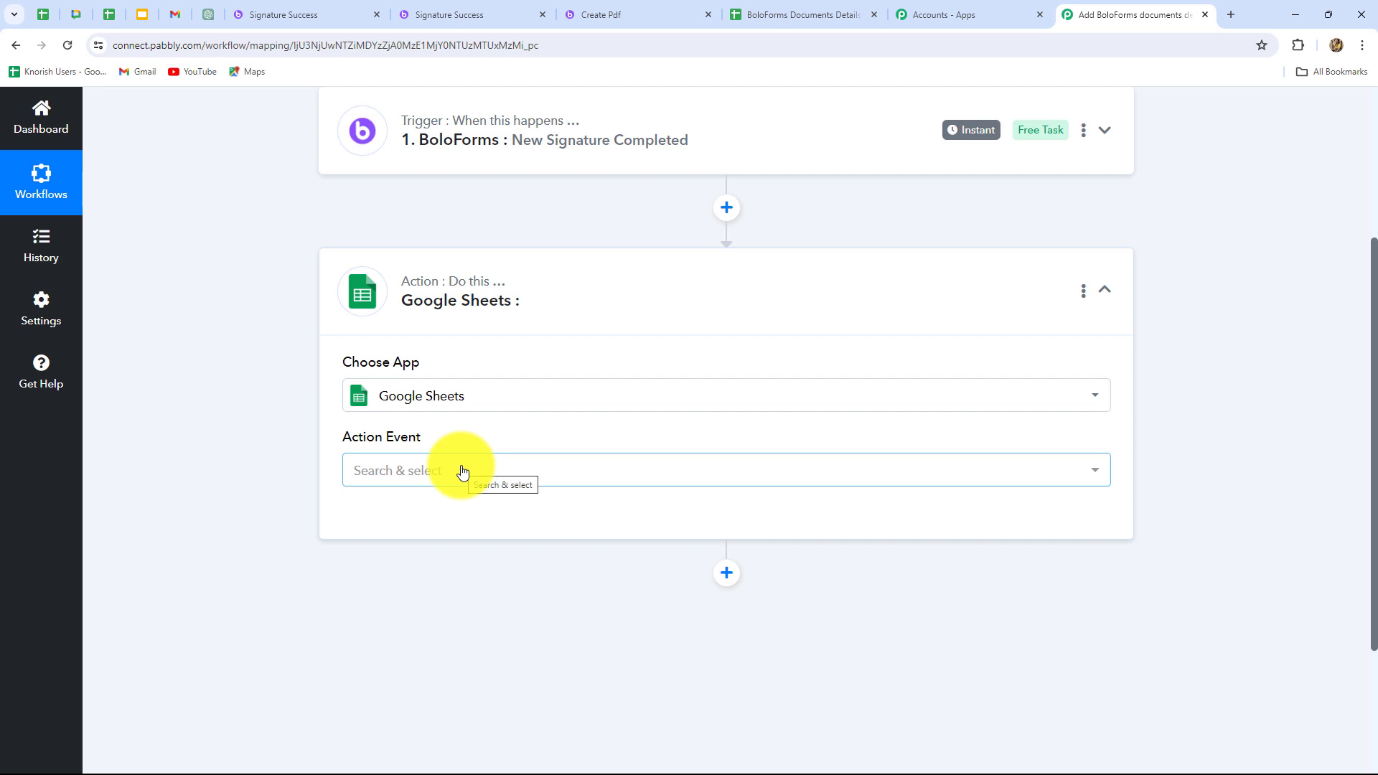
{"action": "left_click", "coordinate": [462, 472]}
{"action": "left_click", "coordinate": [373, 228]}
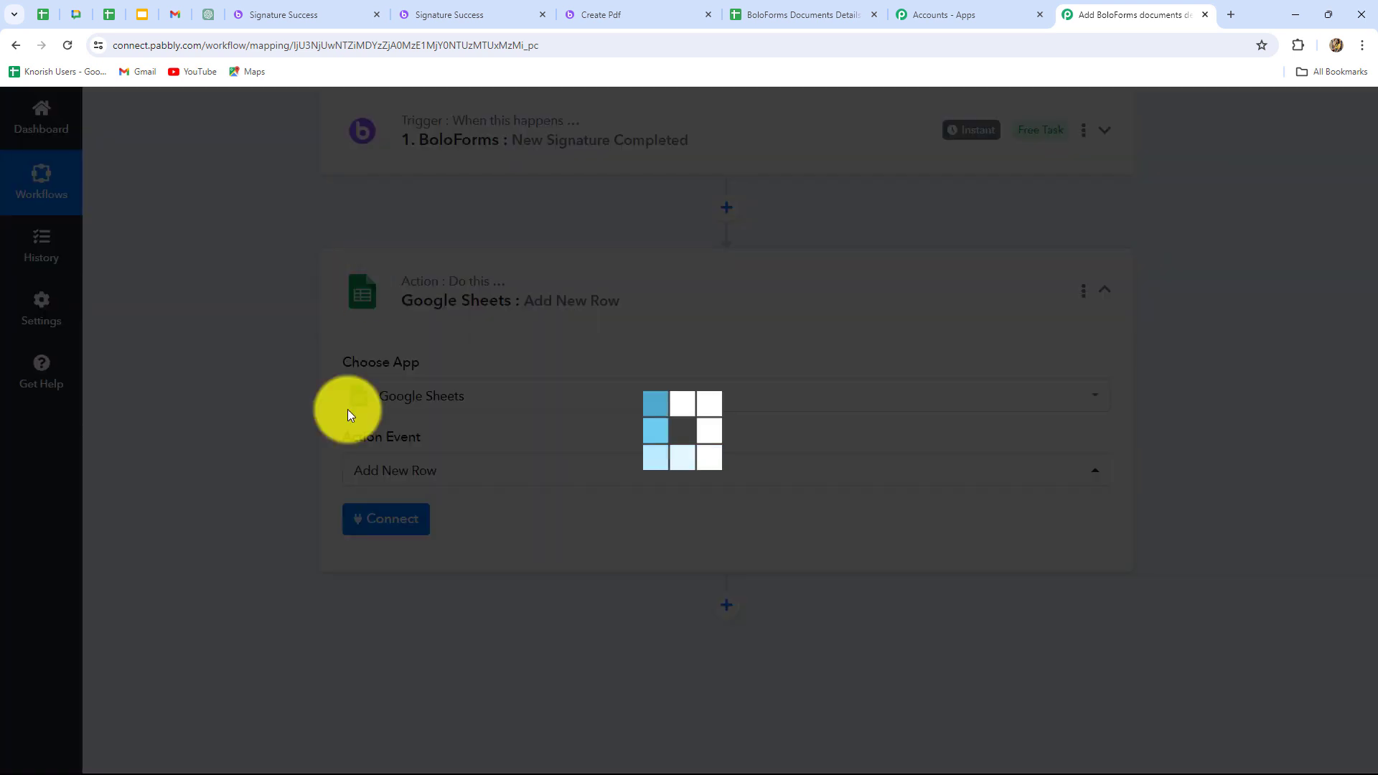
Connect the Google Sheets action through the existing connection Google Sheets #47 and save it.
{"action": "left_click", "coordinate": [382, 520]}
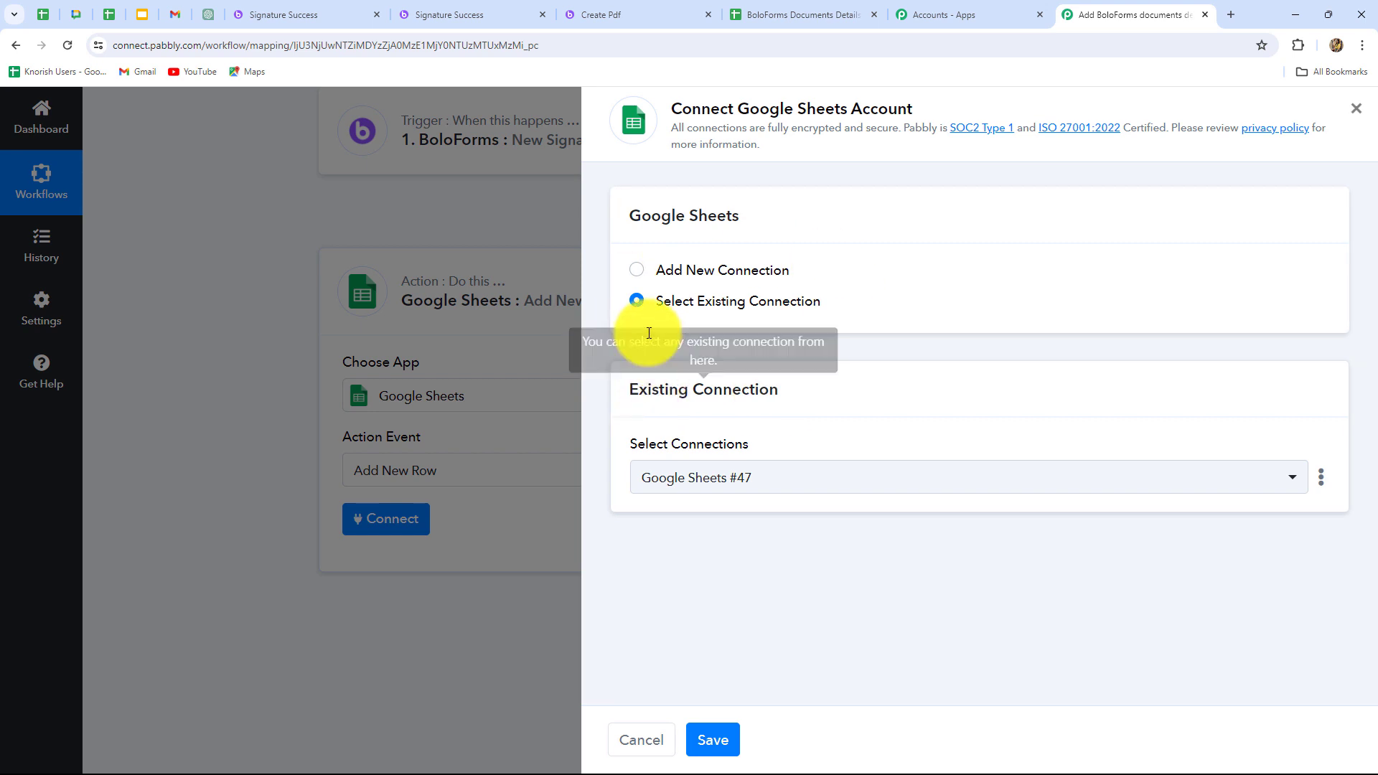
{"action": "left_click", "coordinate": [796, 15]}
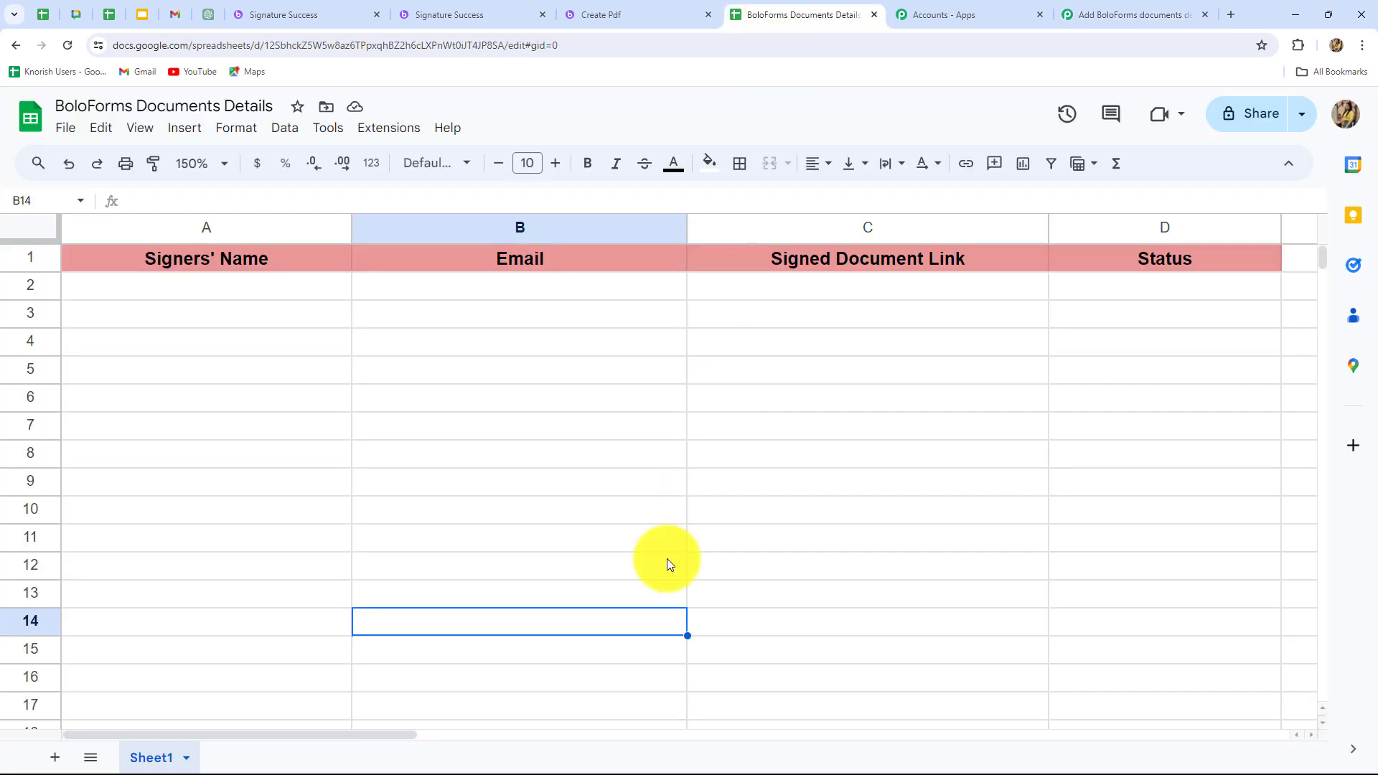
{"action": "left_click", "coordinate": [1102, 14]}
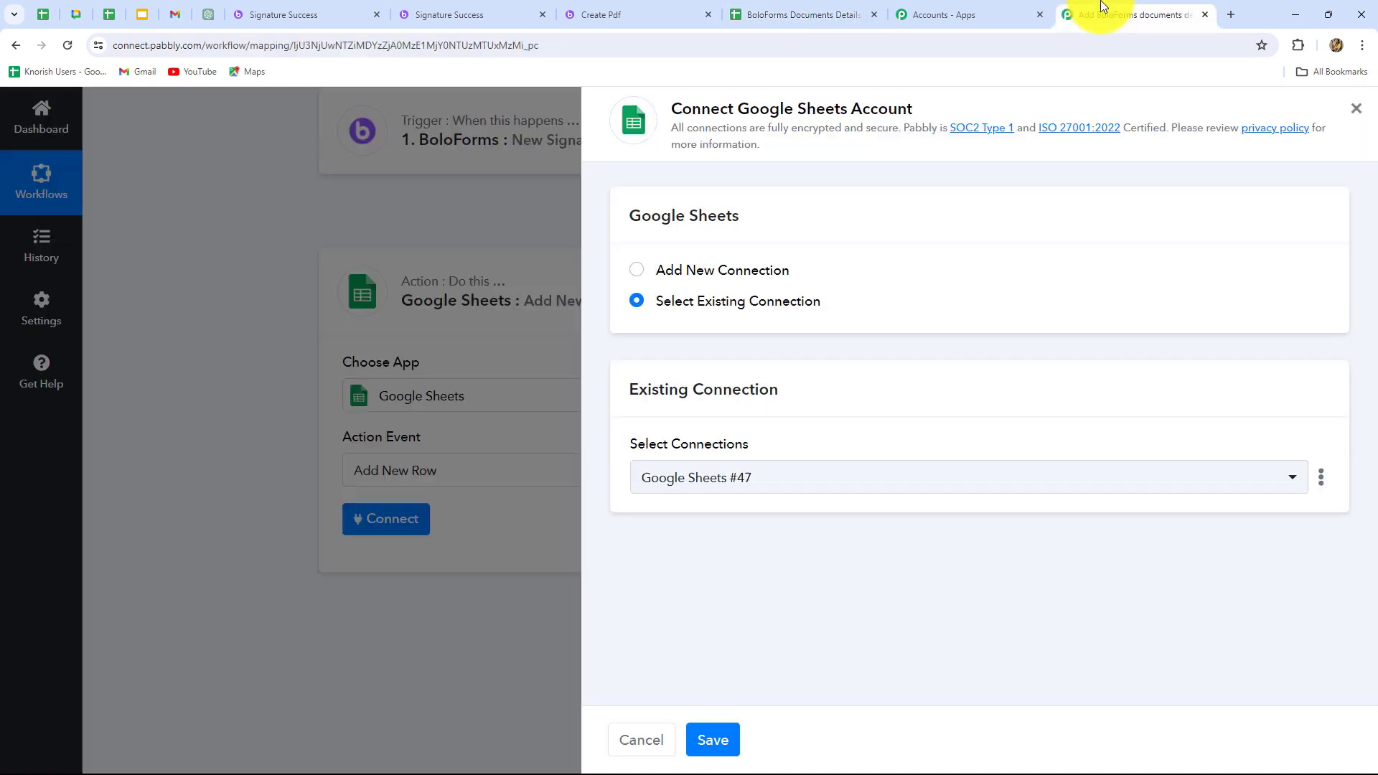
{"action": "left_click", "coordinate": [638, 272]}
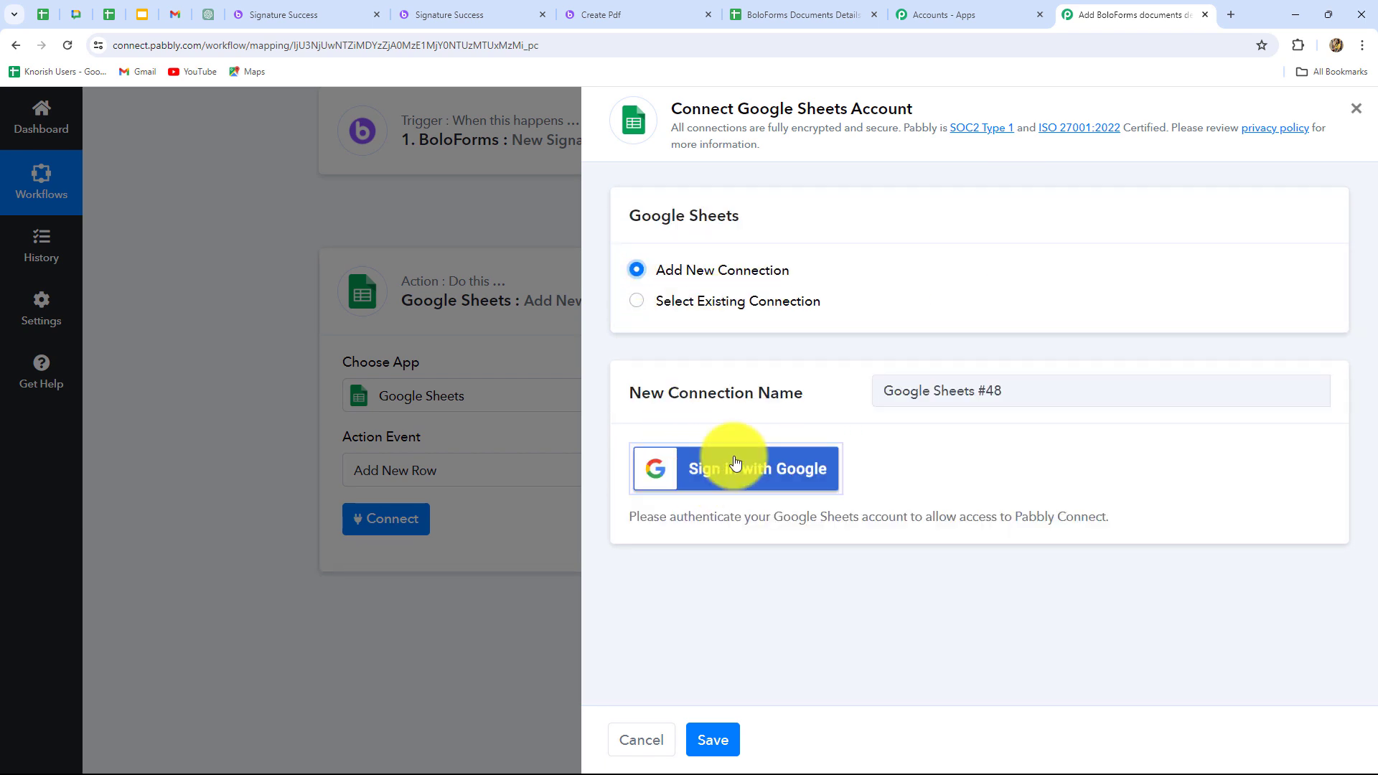
{"action": "left_click", "coordinate": [638, 301]}
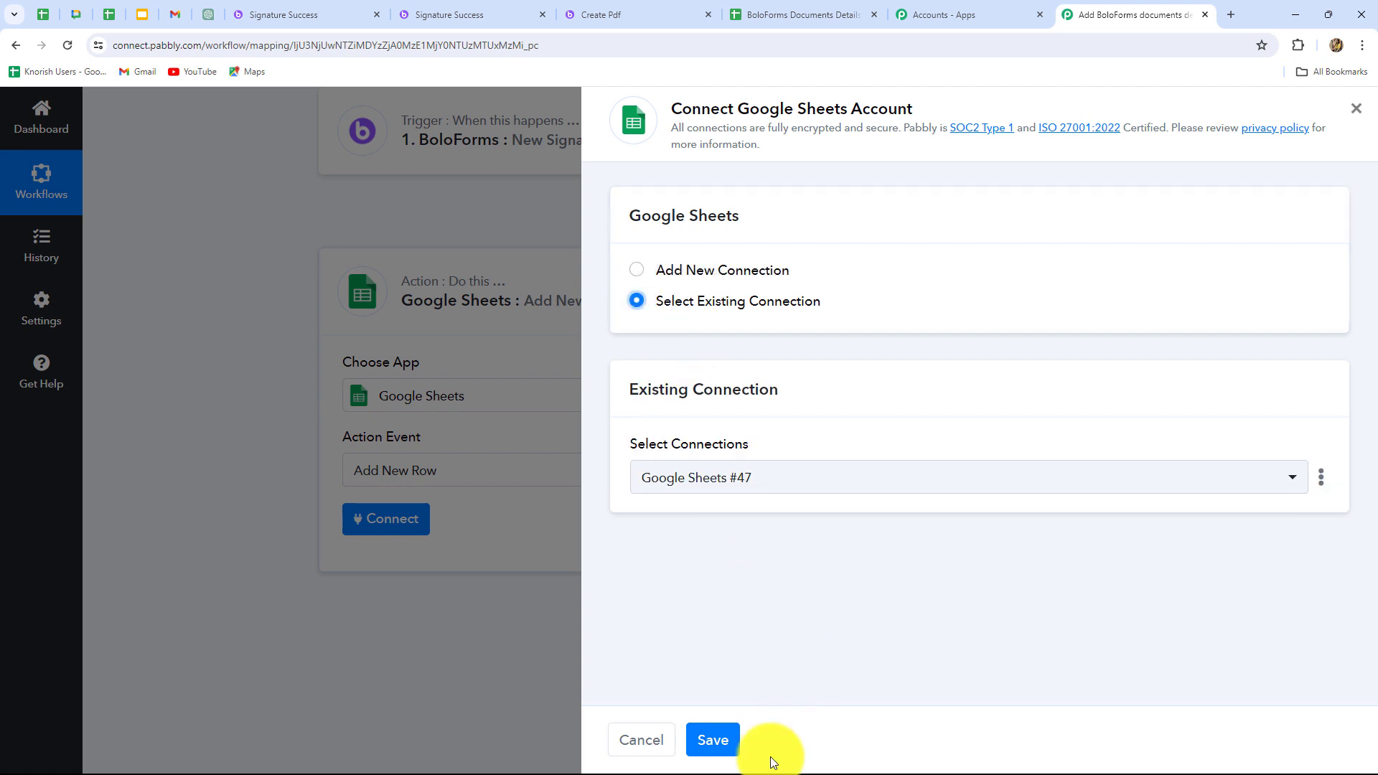
{"action": "left_click", "coordinate": [711, 739]}
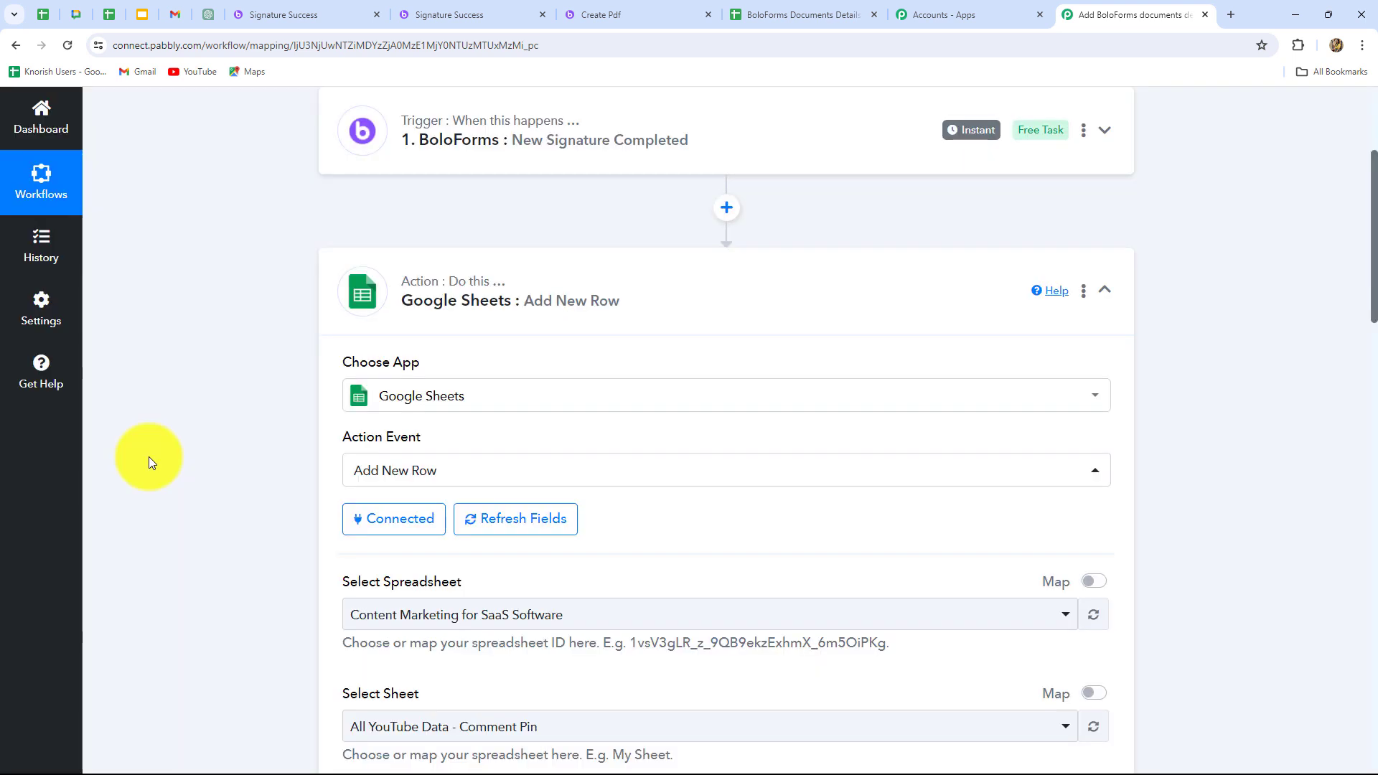
Check the target spreadsheet's column headings in Google Sheets, then select BoloForms Documents Details as the action's spreadsheet.
{"action": "scroll", "coordinate": [161, 473], "scroll_direction": "down", "scroll_amount": 4}
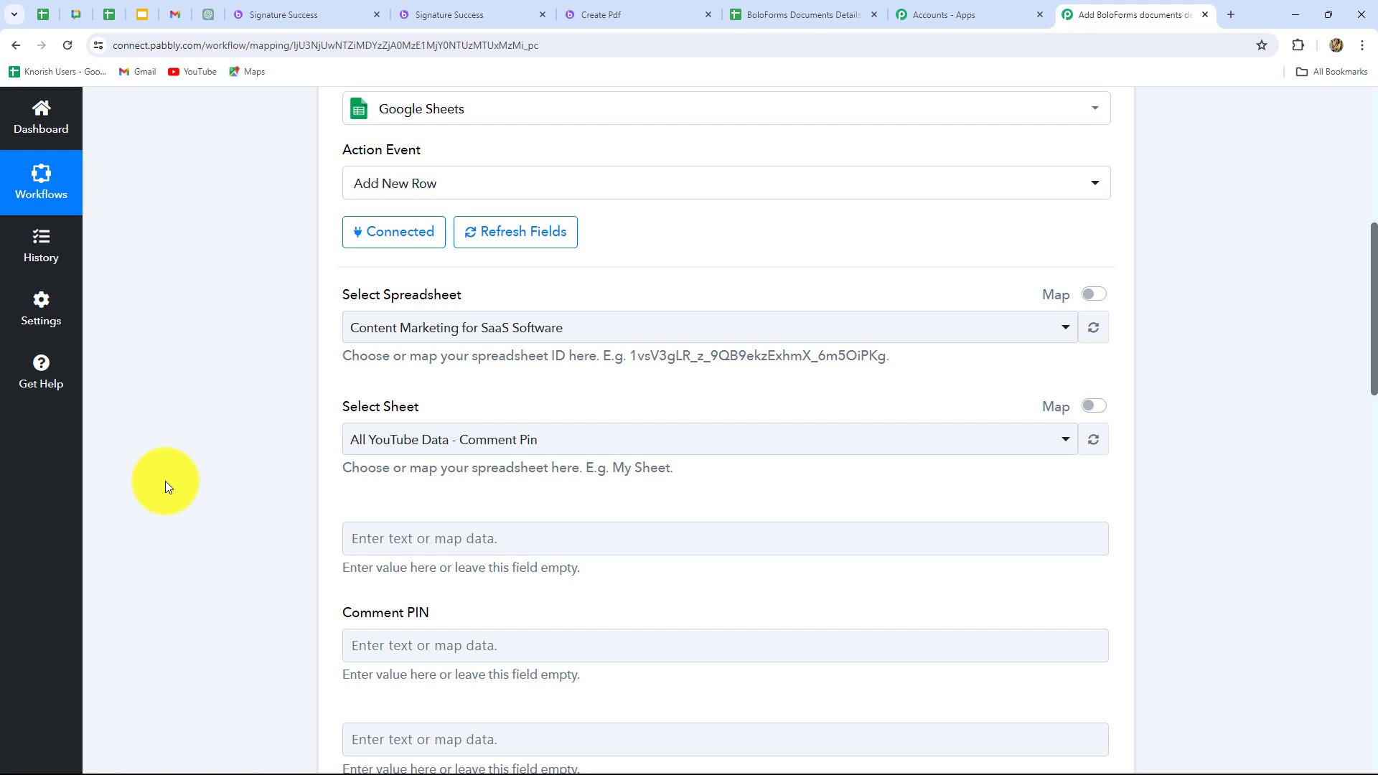
{"action": "scroll", "coordinate": [167, 487], "scroll_direction": "down", "scroll_amount": 5}
{"action": "scroll", "coordinate": [167, 487], "scroll_direction": "up", "scroll_amount": 2}
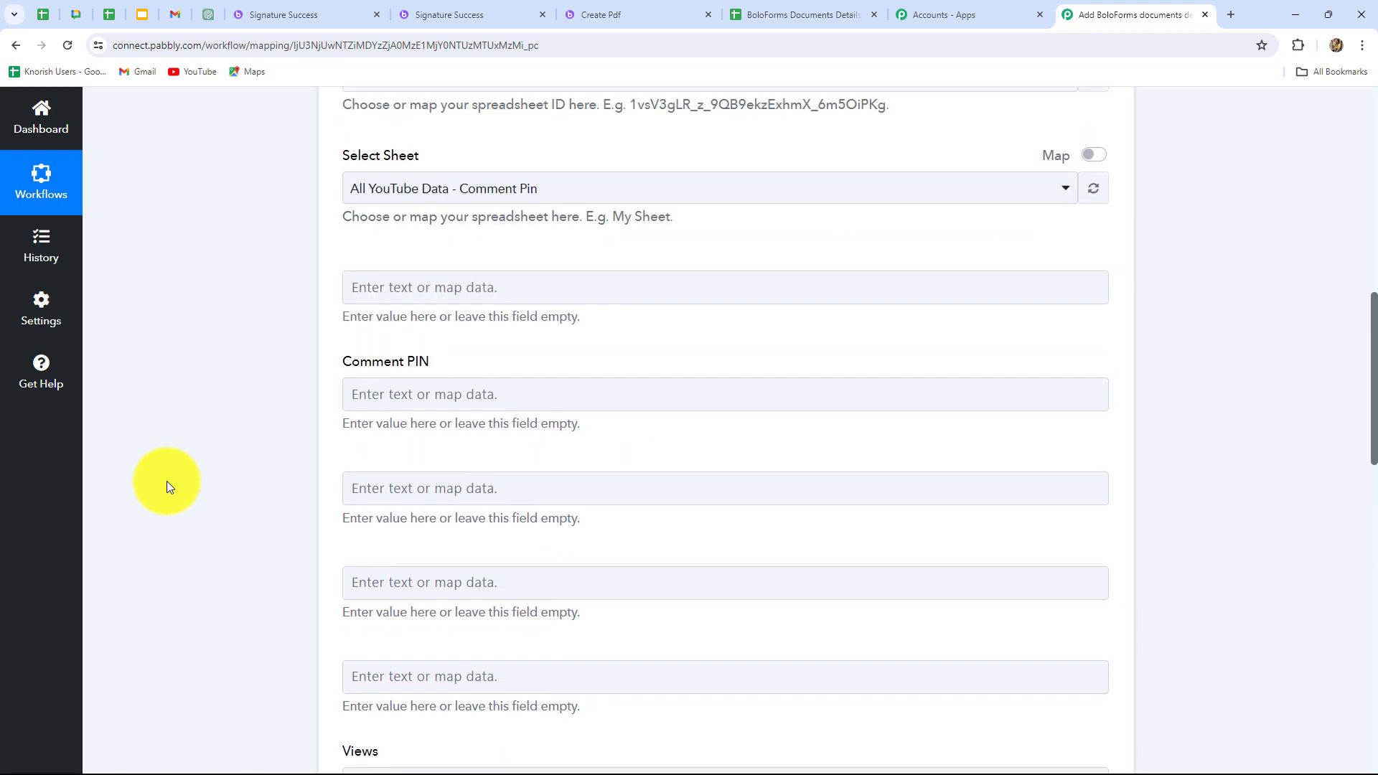
{"action": "scroll", "coordinate": [167, 481], "scroll_direction": "up", "scroll_amount": 2}
{"action": "scroll", "coordinate": [166, 481], "scroll_direction": "down", "scroll_amount": 6}
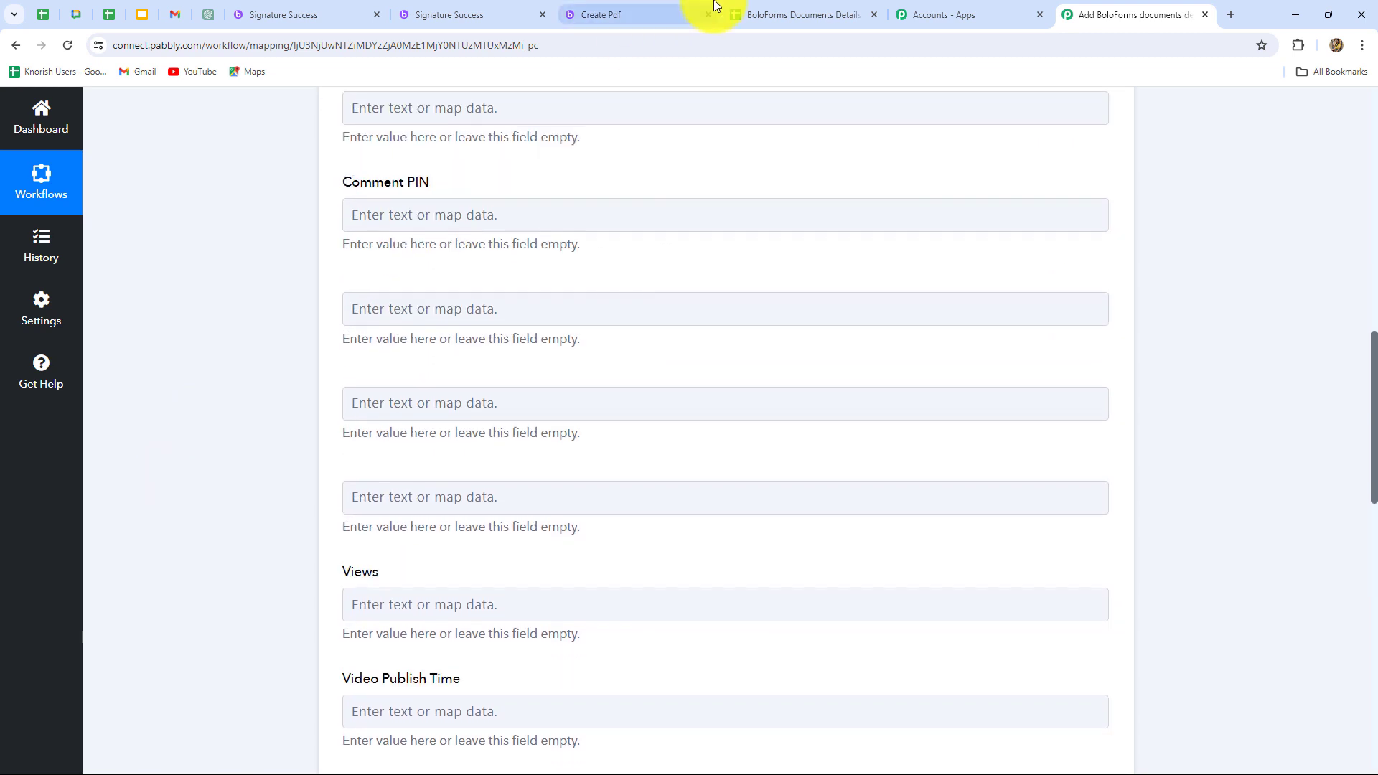
{"action": "left_click", "coordinate": [800, 15]}
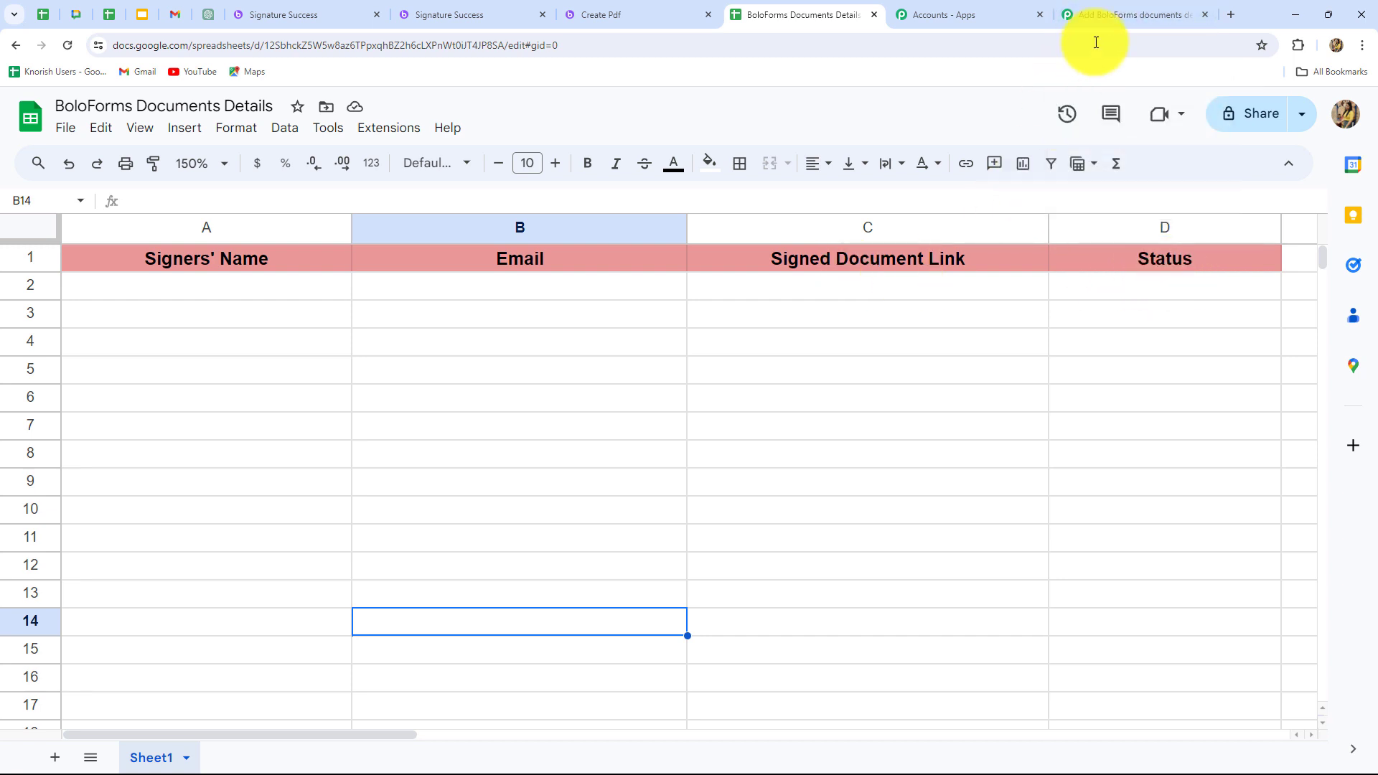
{"action": "left_click", "coordinate": [1086, 20]}
{"action": "scroll", "coordinate": [531, 387], "scroll_direction": "up", "scroll_amount": 4}
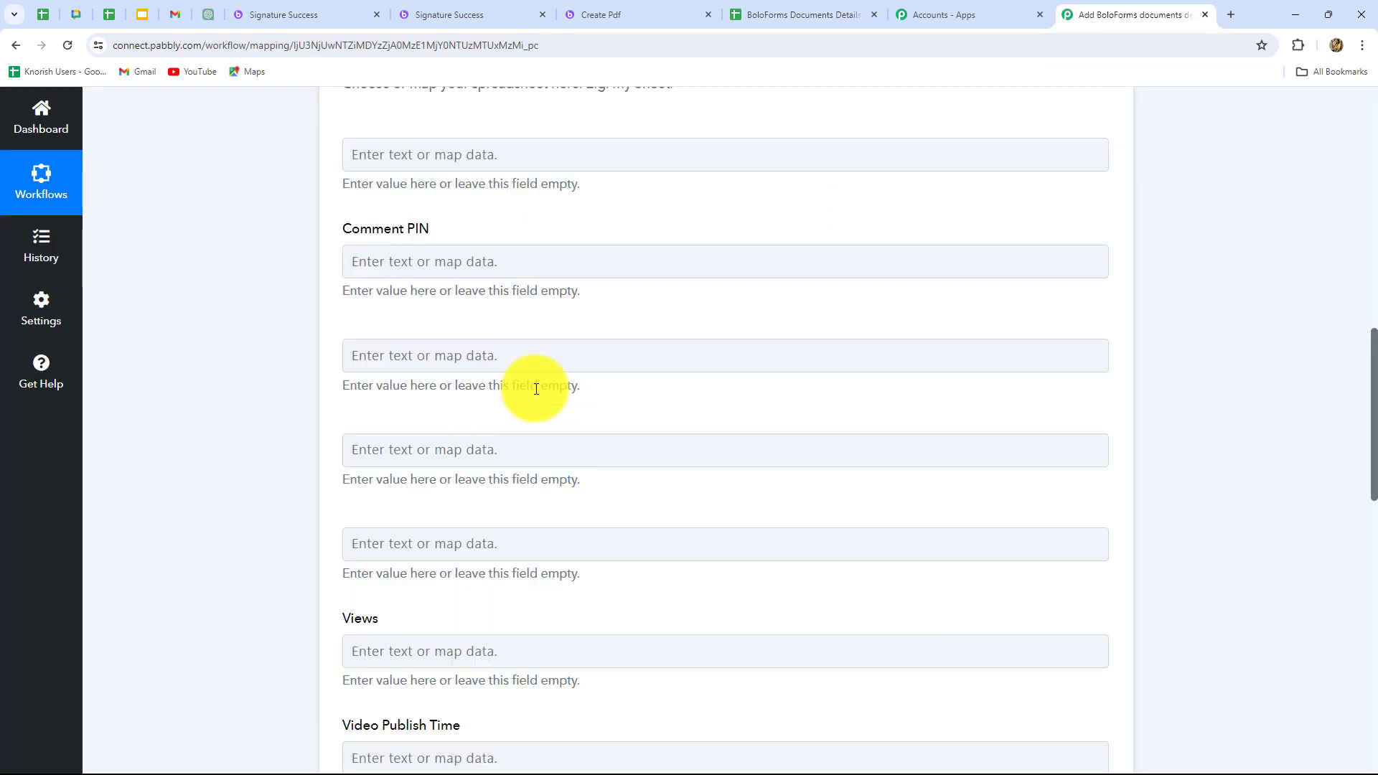
{"action": "scroll", "coordinate": [552, 406], "scroll_direction": "up", "scroll_amount": 2}
{"action": "left_click", "coordinate": [575, 336]}
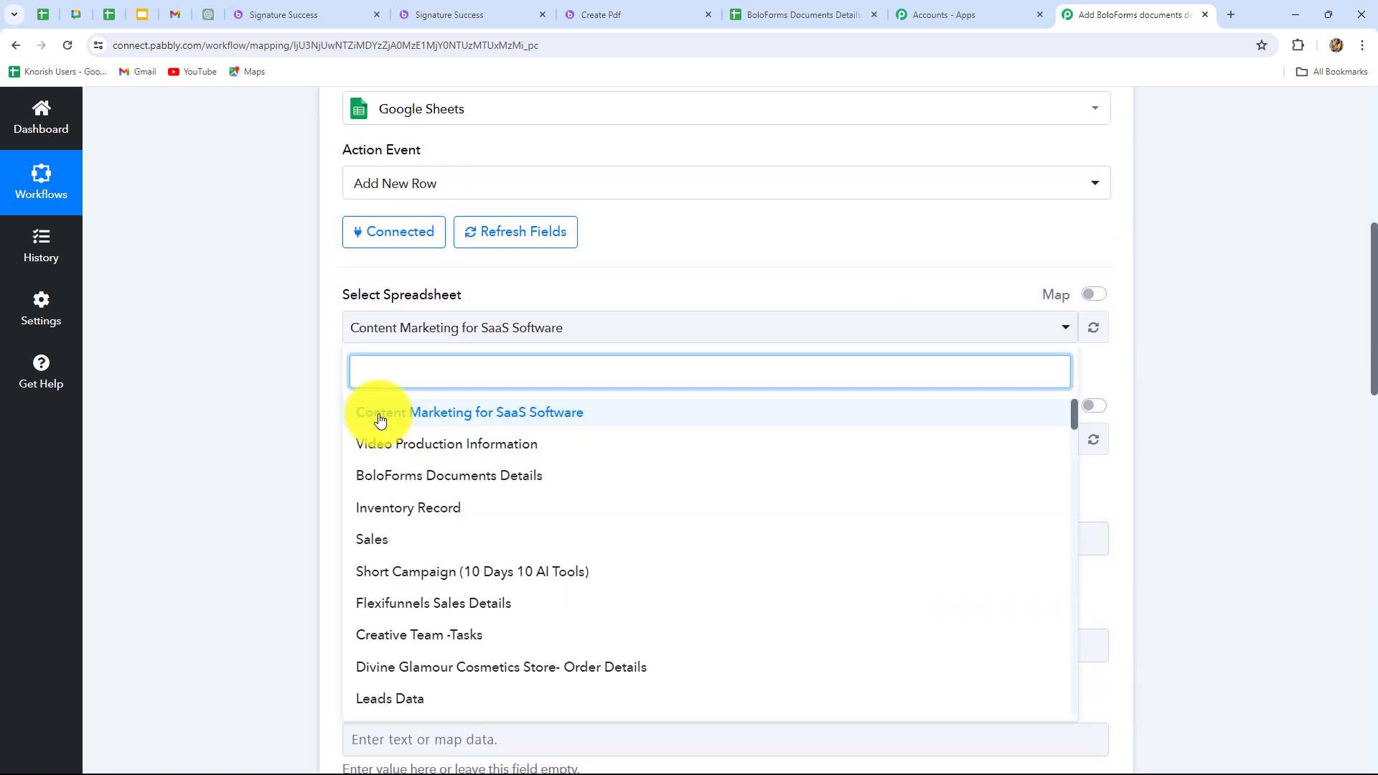
{"action": "left_click", "coordinate": [434, 477]}
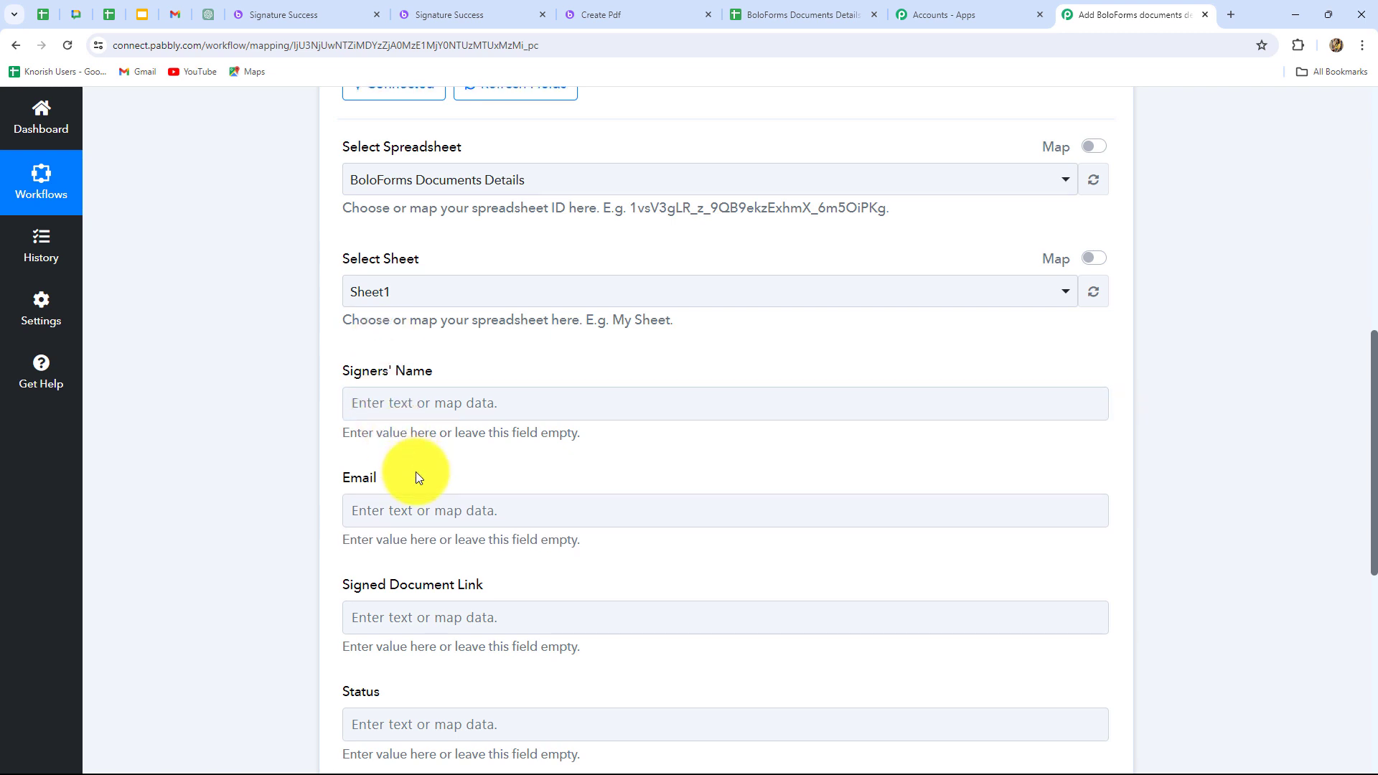
Map the Signers' Name field to the Signers 0 Name value from the BoloForms trigger.
{"action": "scroll", "coordinate": [415, 471], "scroll_direction": "down", "scroll_amount": 3}
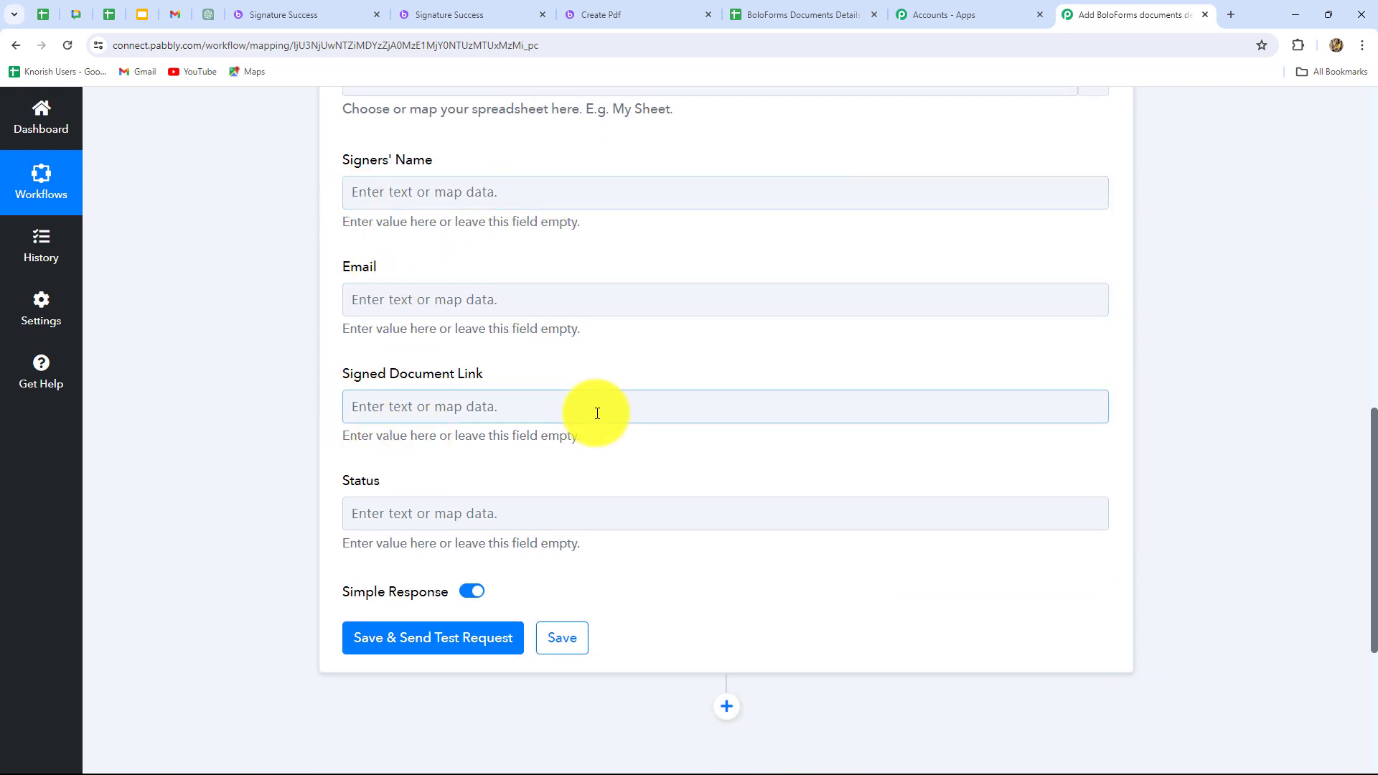
{"action": "scroll", "coordinate": [567, 494], "scroll_direction": "up", "scroll_amount": 3}
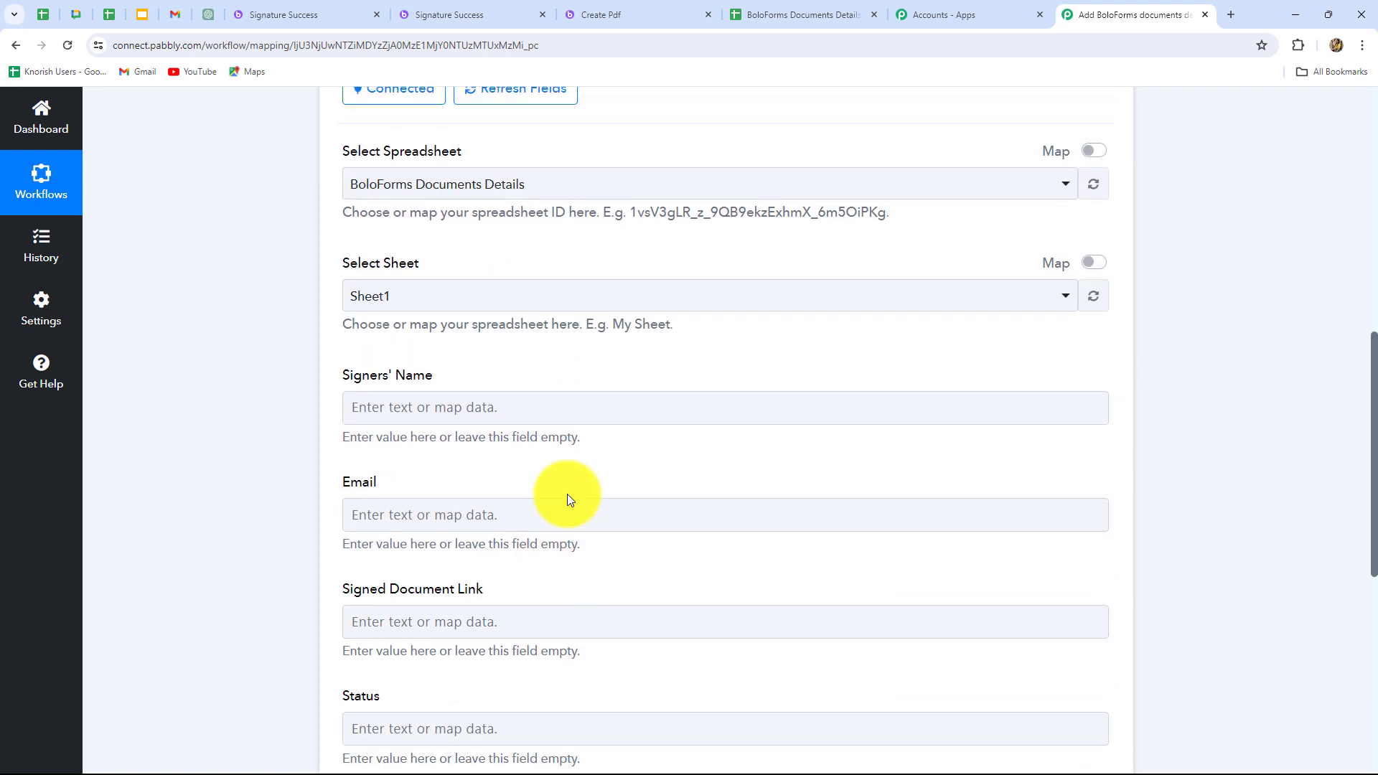
{"action": "scroll", "coordinate": [567, 494], "scroll_direction": "down", "scroll_amount": 1}
{"action": "scroll", "coordinate": [567, 495], "scroll_direction": "down", "scroll_amount": 1}
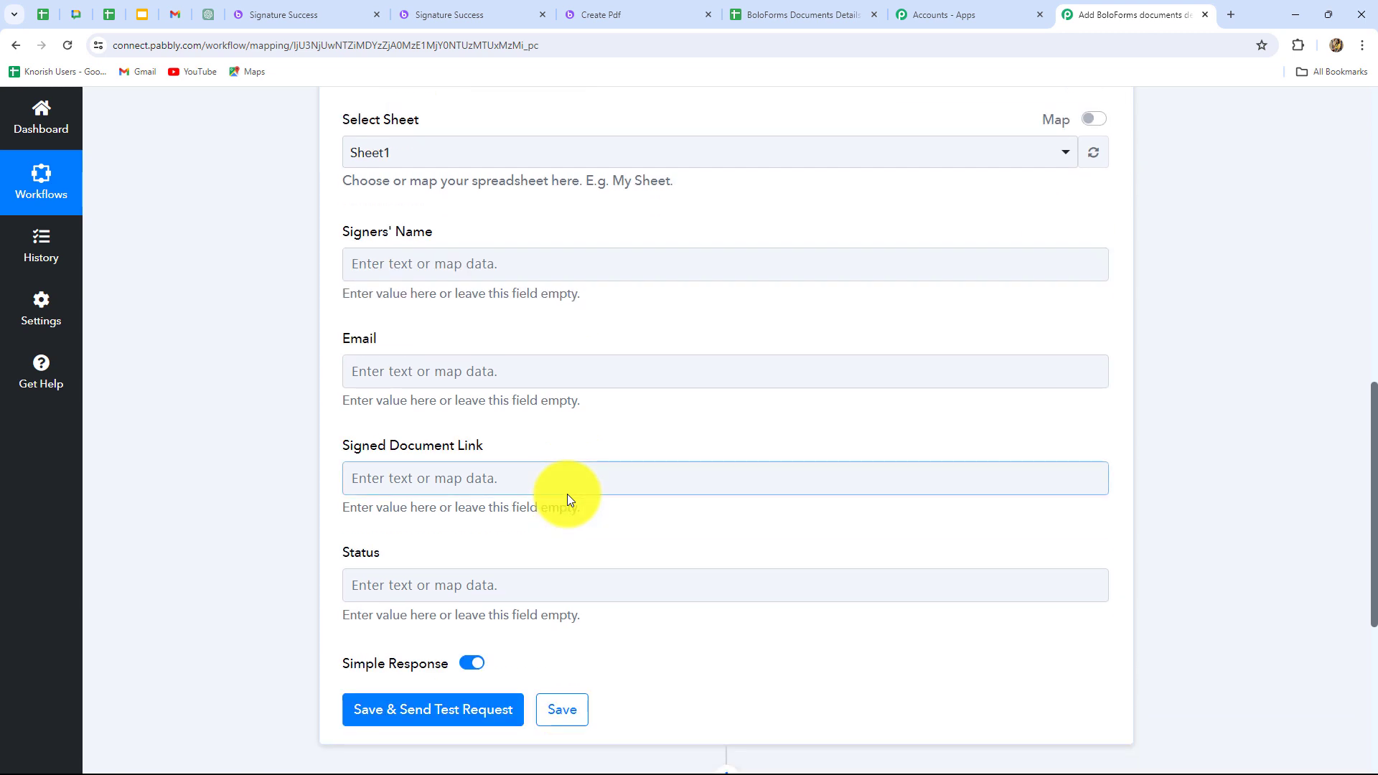
{"action": "scroll", "coordinate": [568, 494], "scroll_direction": "down", "scroll_amount": 2}
{"action": "scroll", "coordinate": [567, 494], "scroll_direction": "up", "scroll_amount": 1}
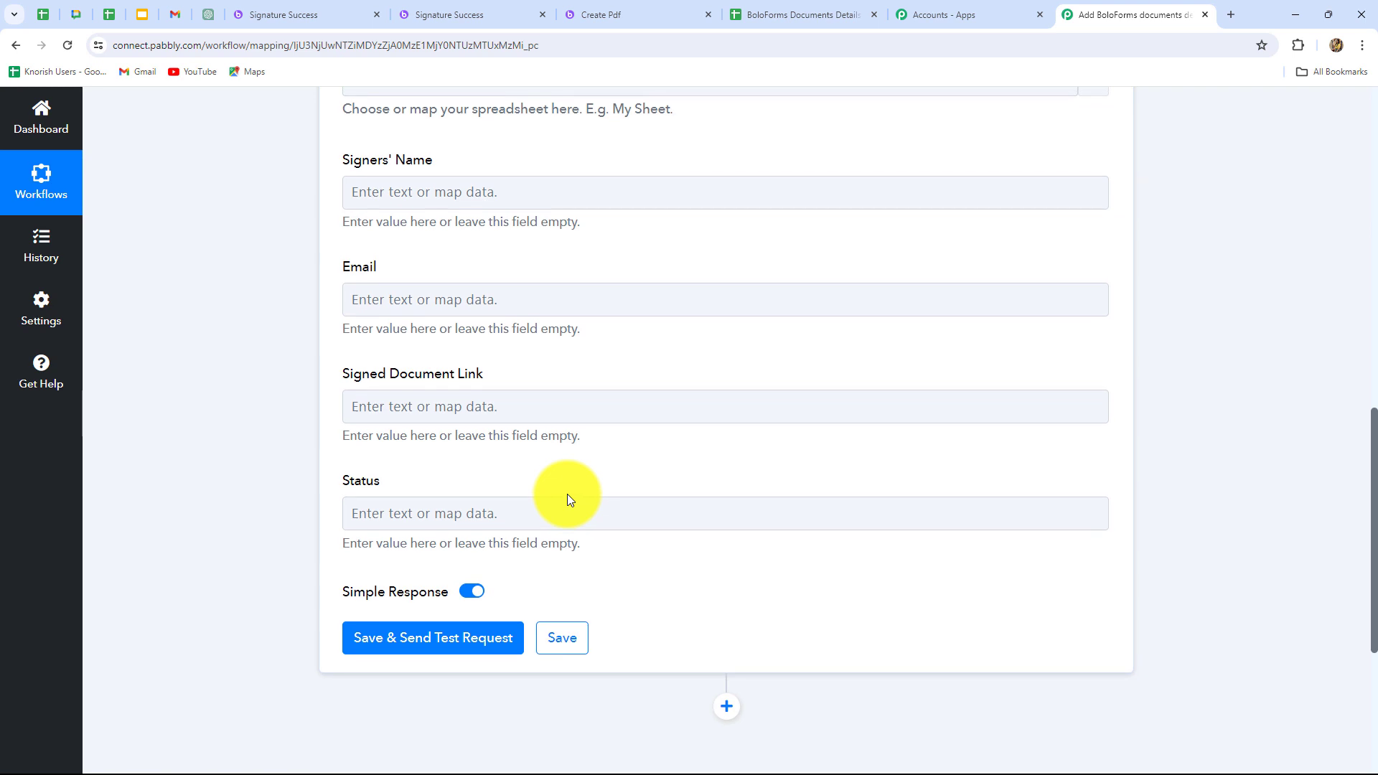
{"action": "left_click", "coordinate": [573, 192]}
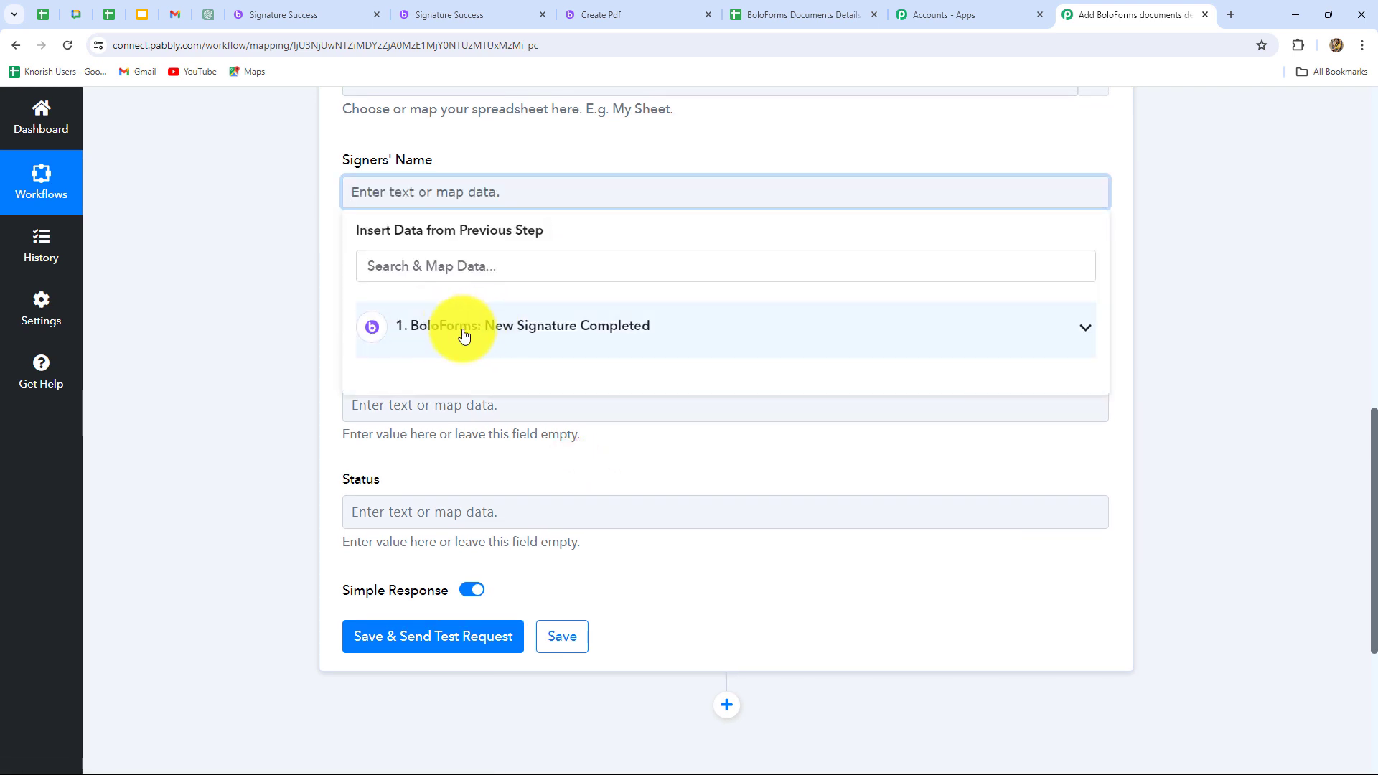
{"action": "left_click", "coordinate": [438, 265]}
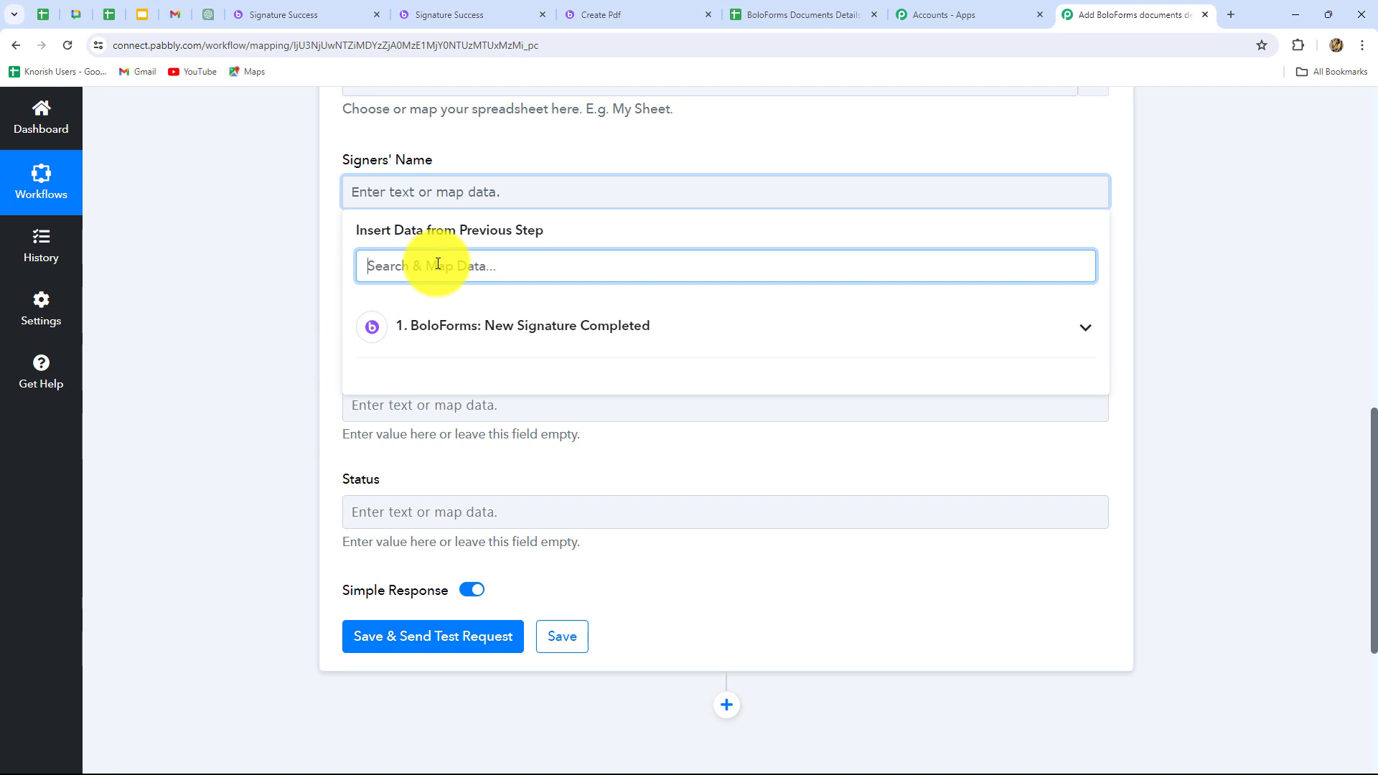
{"action": "type", "text": "name"}
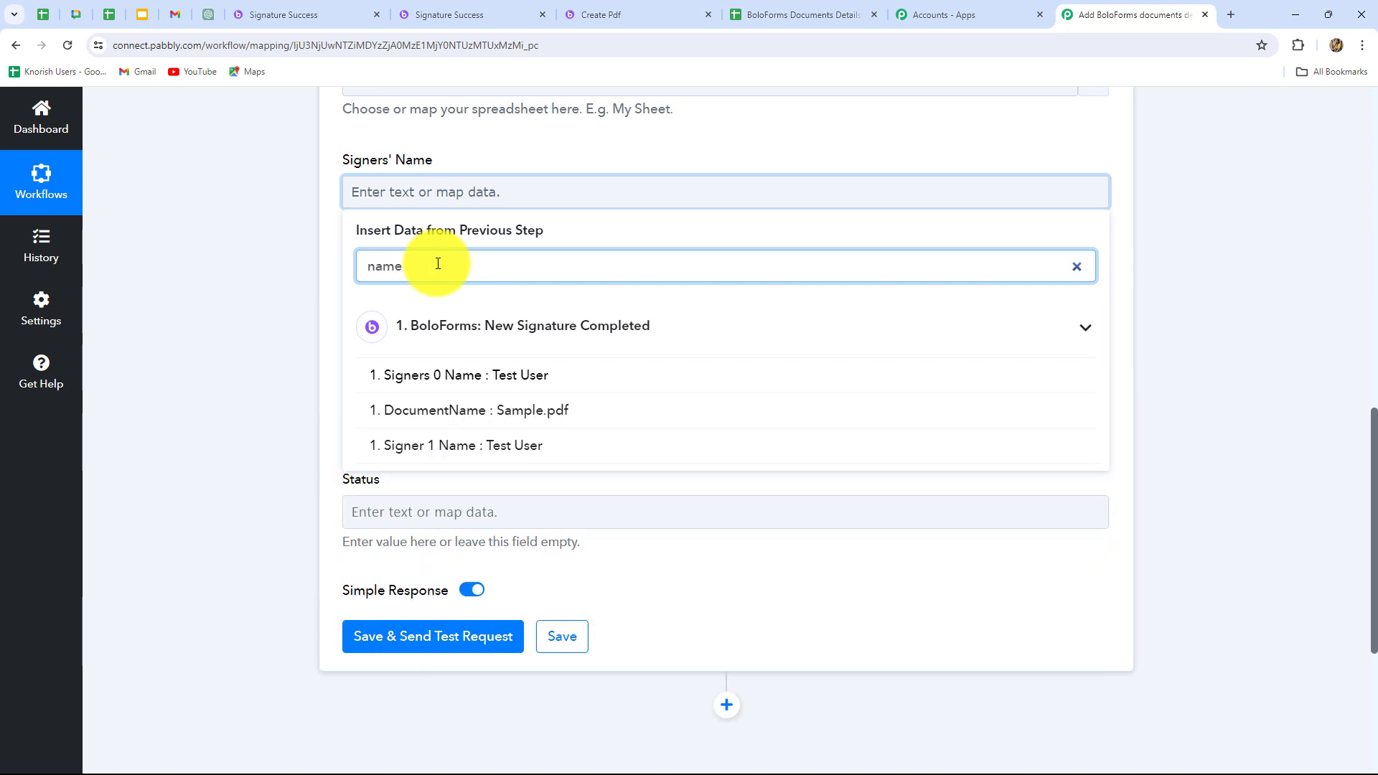
{"action": "left_click", "coordinate": [507, 376]}
{"action": "left_click", "coordinate": [1248, 377]}
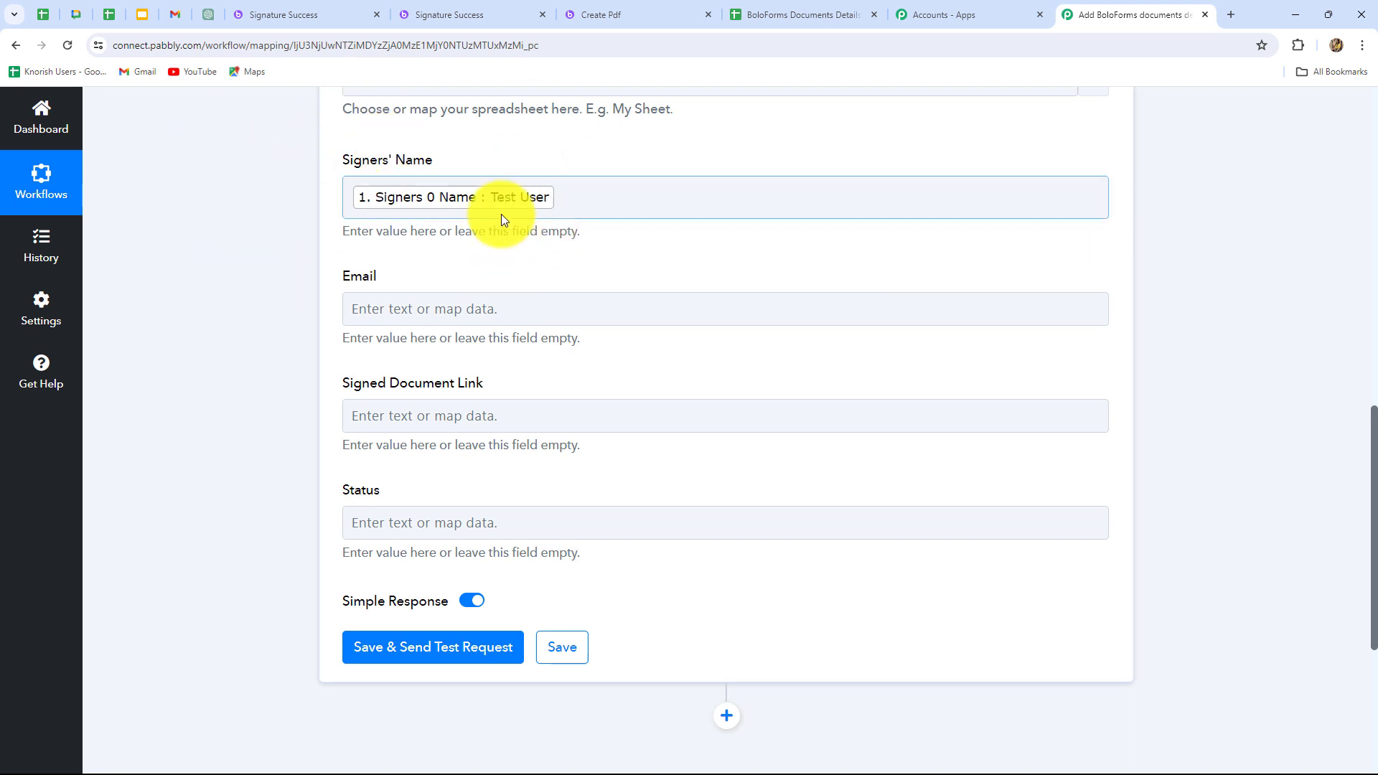
{"action": "left_click", "coordinate": [668, 193]}
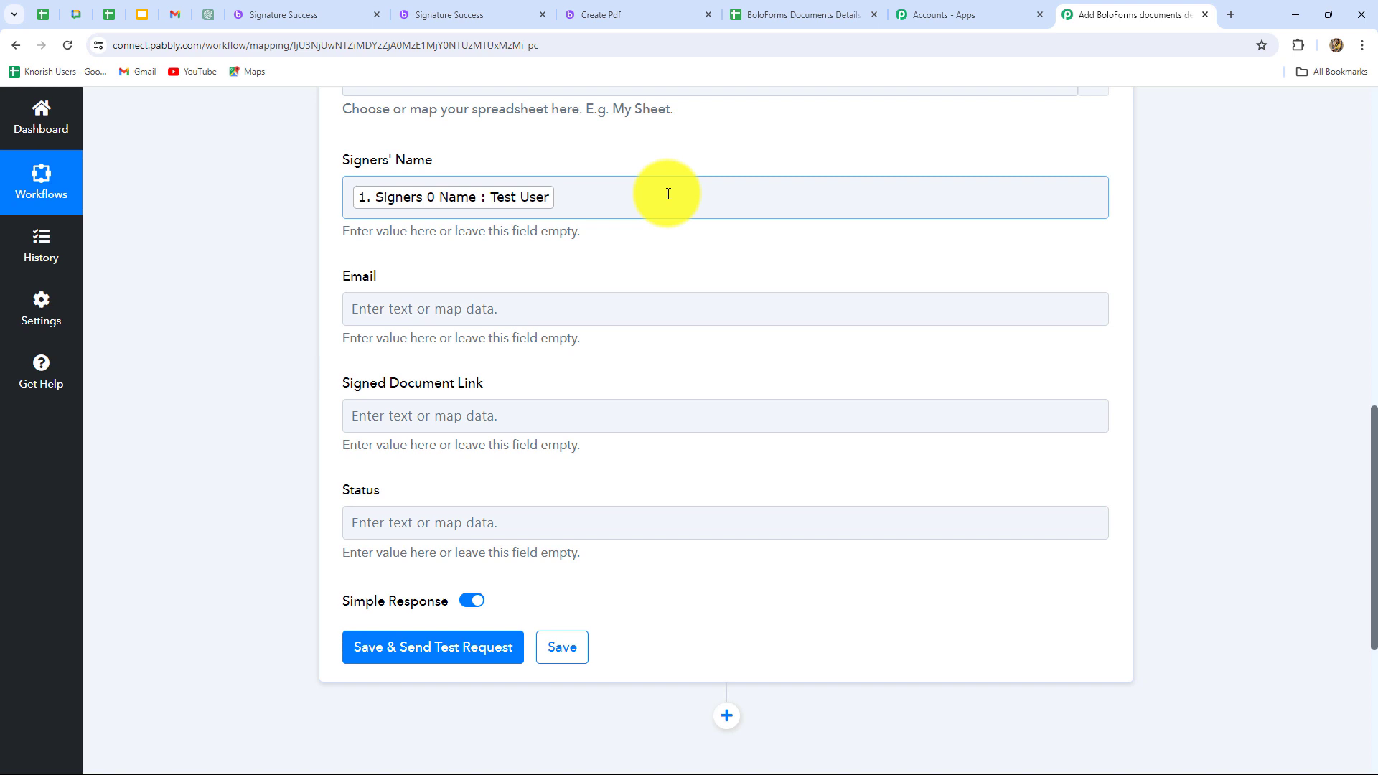
Map the Email field to the Signers 0 Email value from the BoloForms trigger.
{"action": "left_click", "coordinate": [600, 337]}
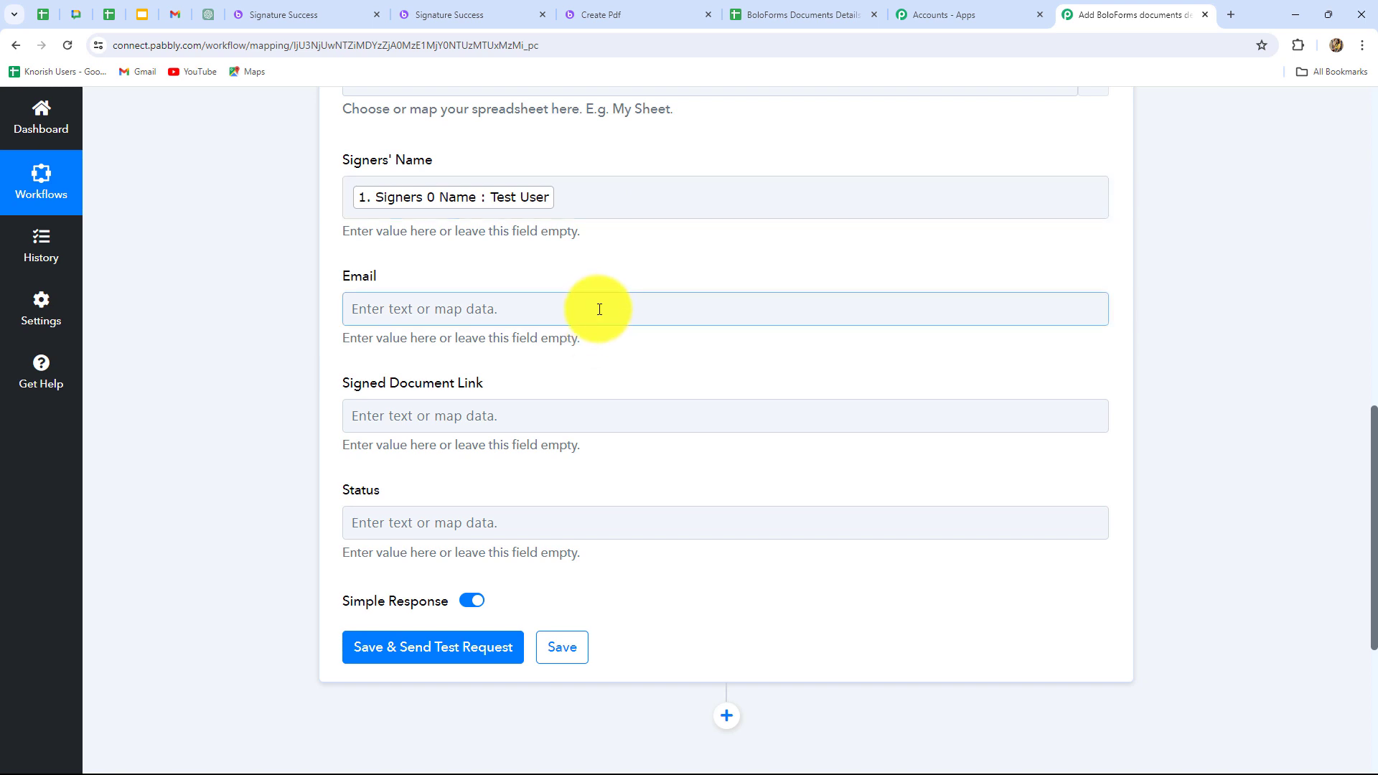
{"action": "scroll", "coordinate": [594, 292], "scroll_direction": "down", "scroll_amount": 2}
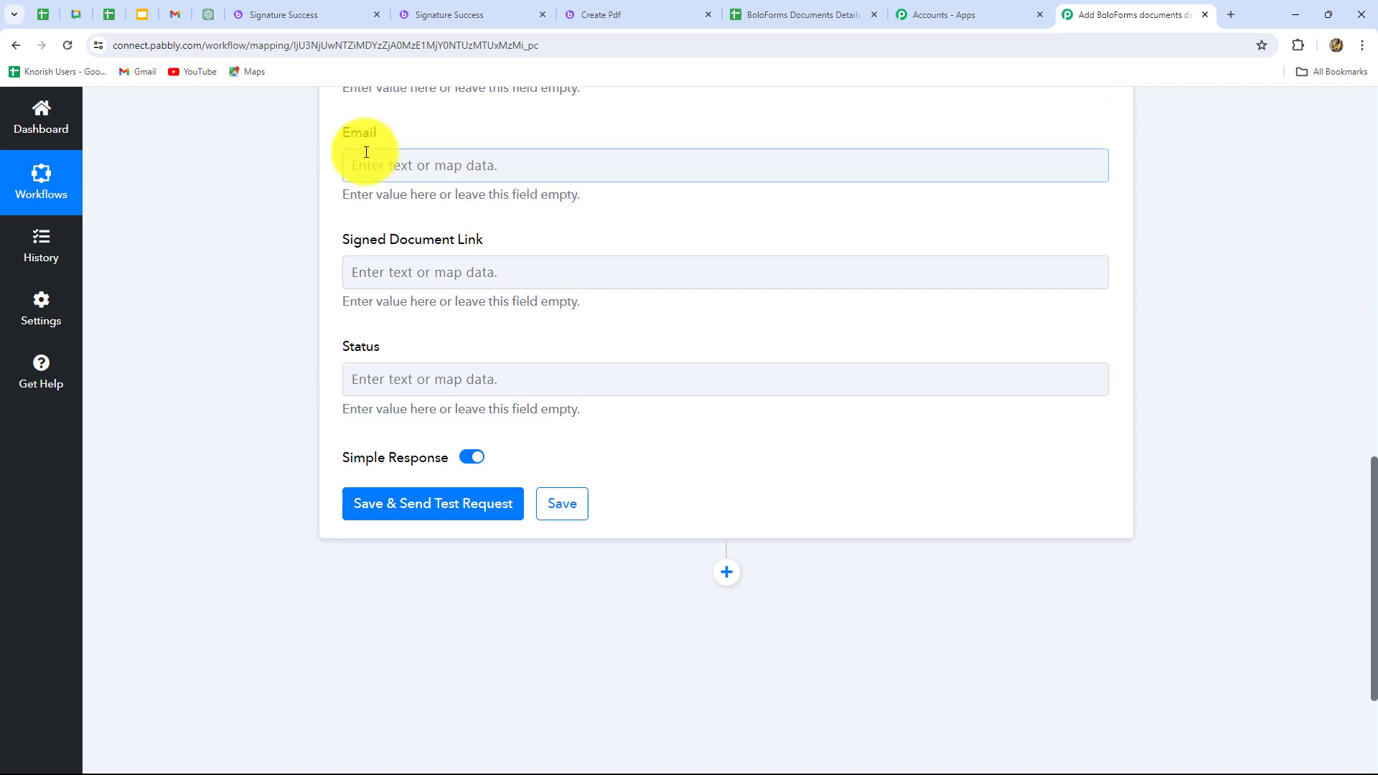
{"action": "left_click", "coordinate": [557, 165]}
{"action": "type", "text": "ema"}
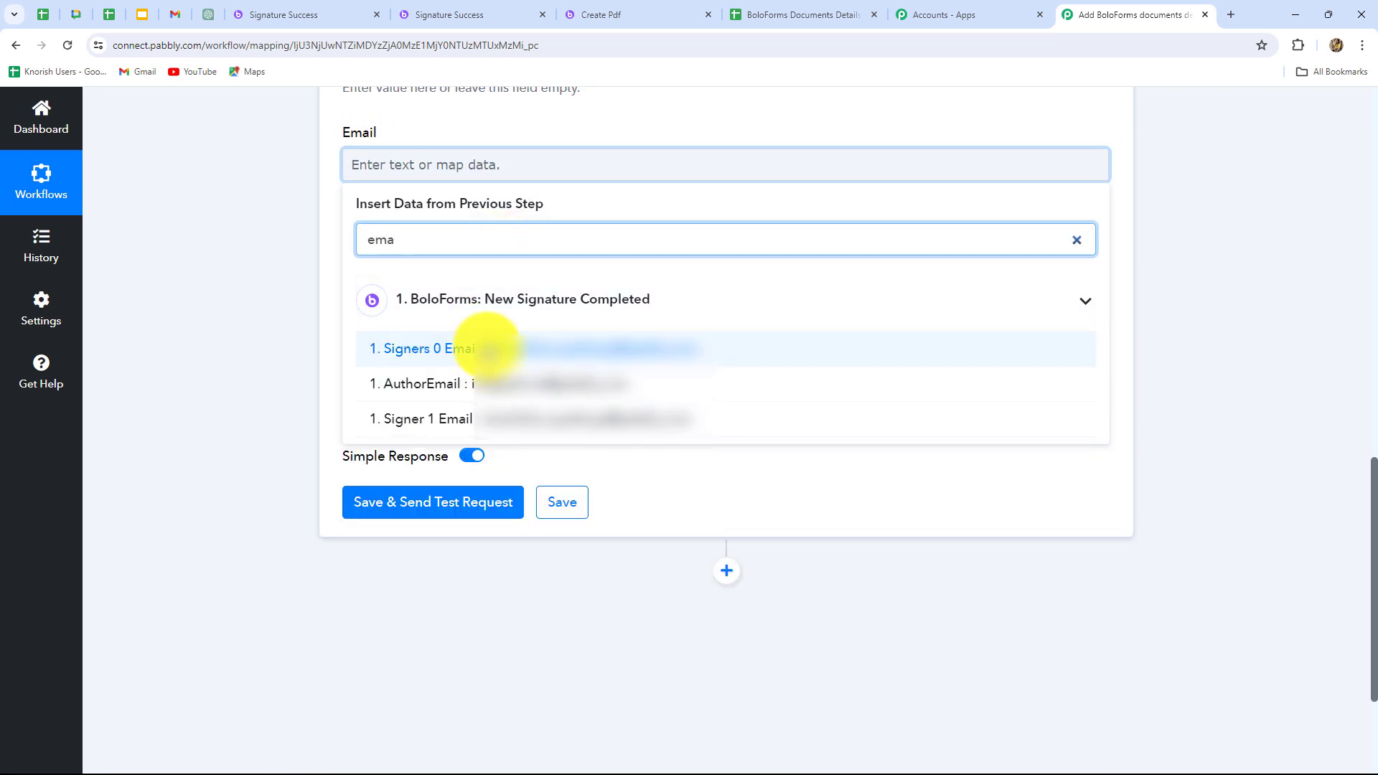
{"action": "left_click", "coordinate": [488, 349]}
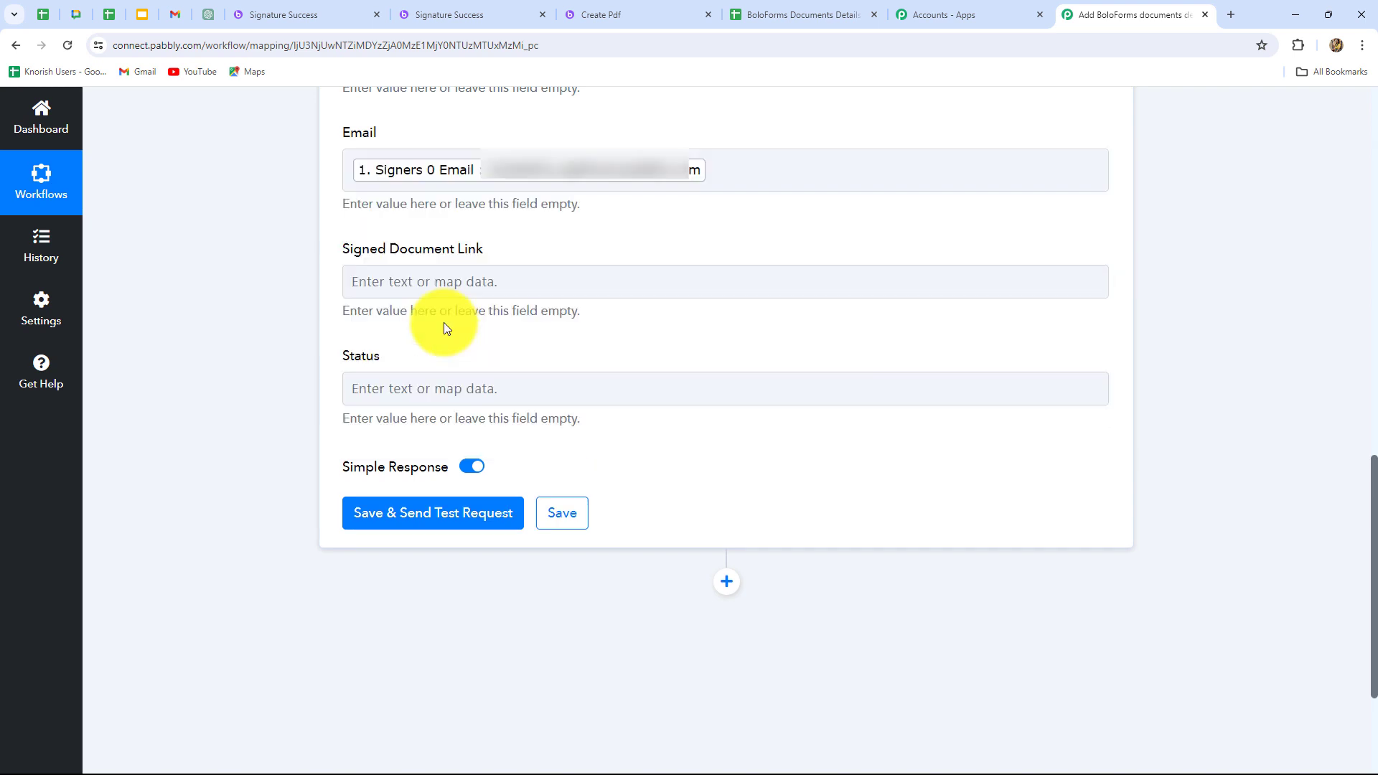
Map the Signed Document Link field to the FinishedPdfUrl value from the BoloForms trigger.
{"action": "left_click", "coordinate": [451, 282]}
{"action": "left_click", "coordinate": [452, 415]}
{"action": "scroll", "coordinate": [463, 488], "scroll_direction": "down", "scroll_amount": 3}
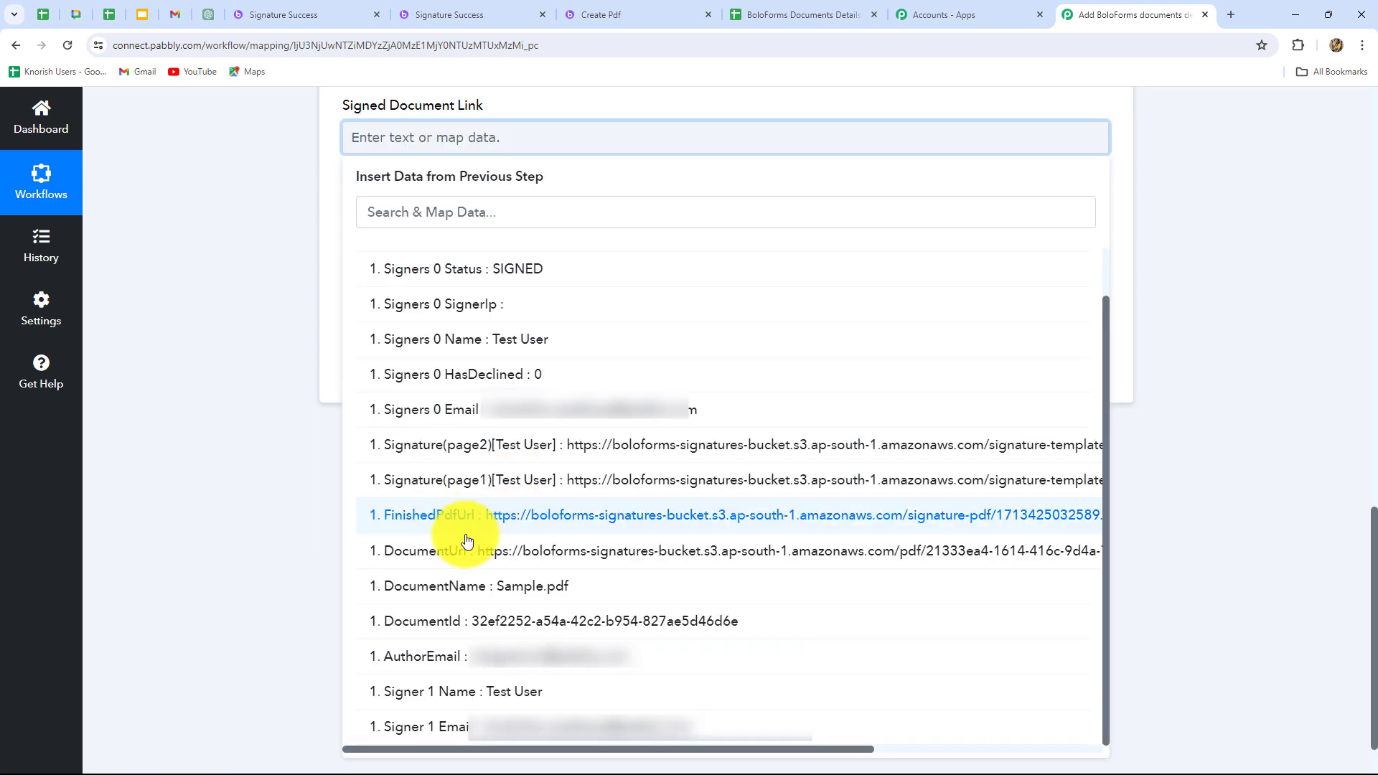
{"action": "left_click", "coordinate": [615, 521]}
{"action": "left_click", "coordinate": [1278, 400]}
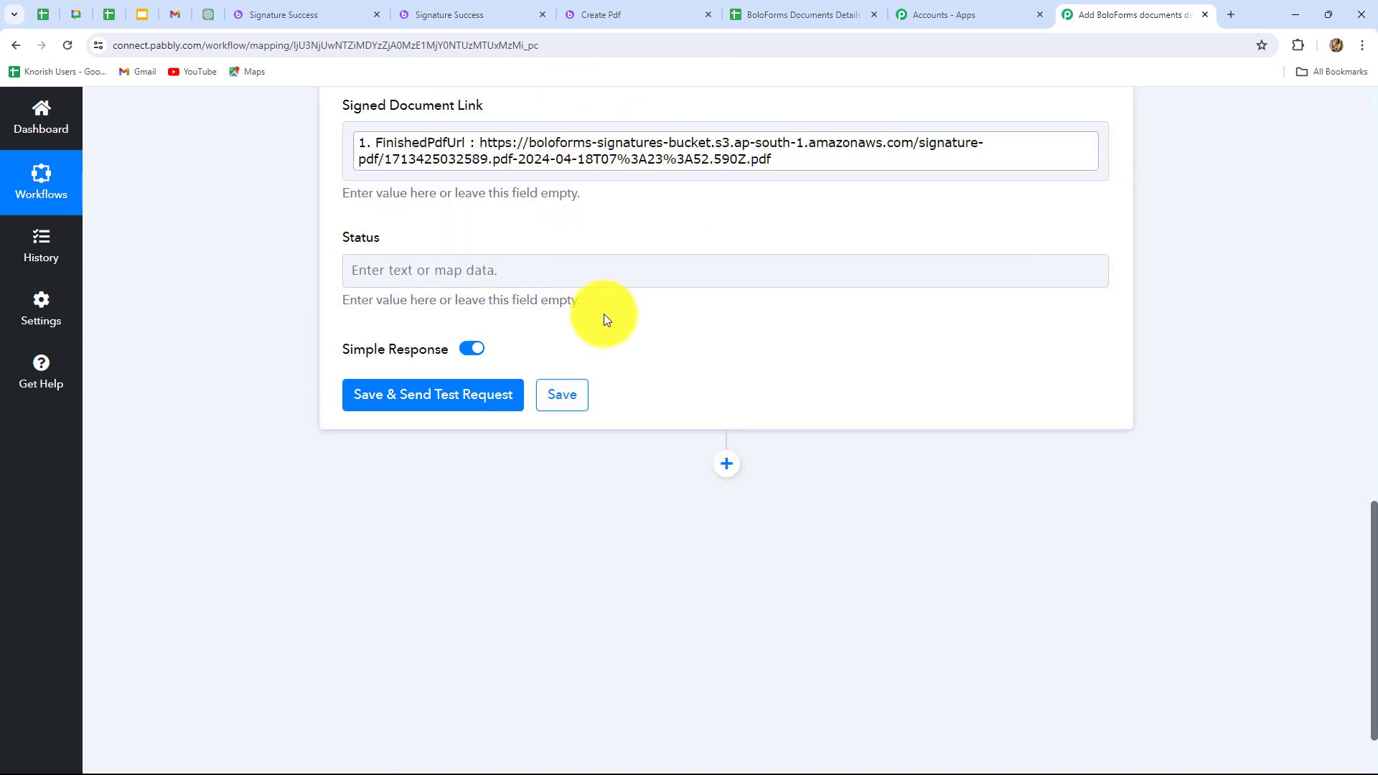
Map the Status field to the Signers 0 Status value from the BoloForms trigger.
{"action": "scroll", "coordinate": [605, 313], "scroll_direction": "up", "scroll_amount": 1}
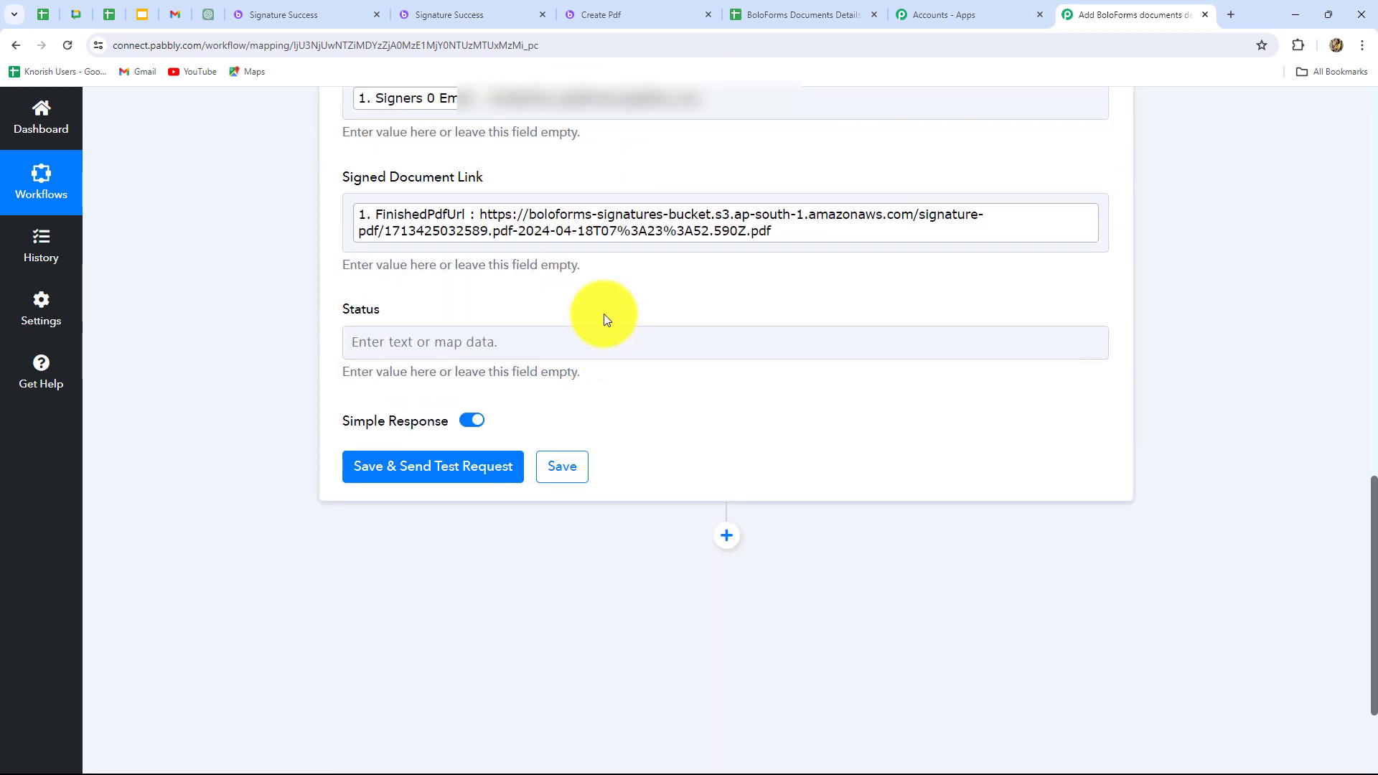
{"action": "left_click", "coordinate": [395, 343]}
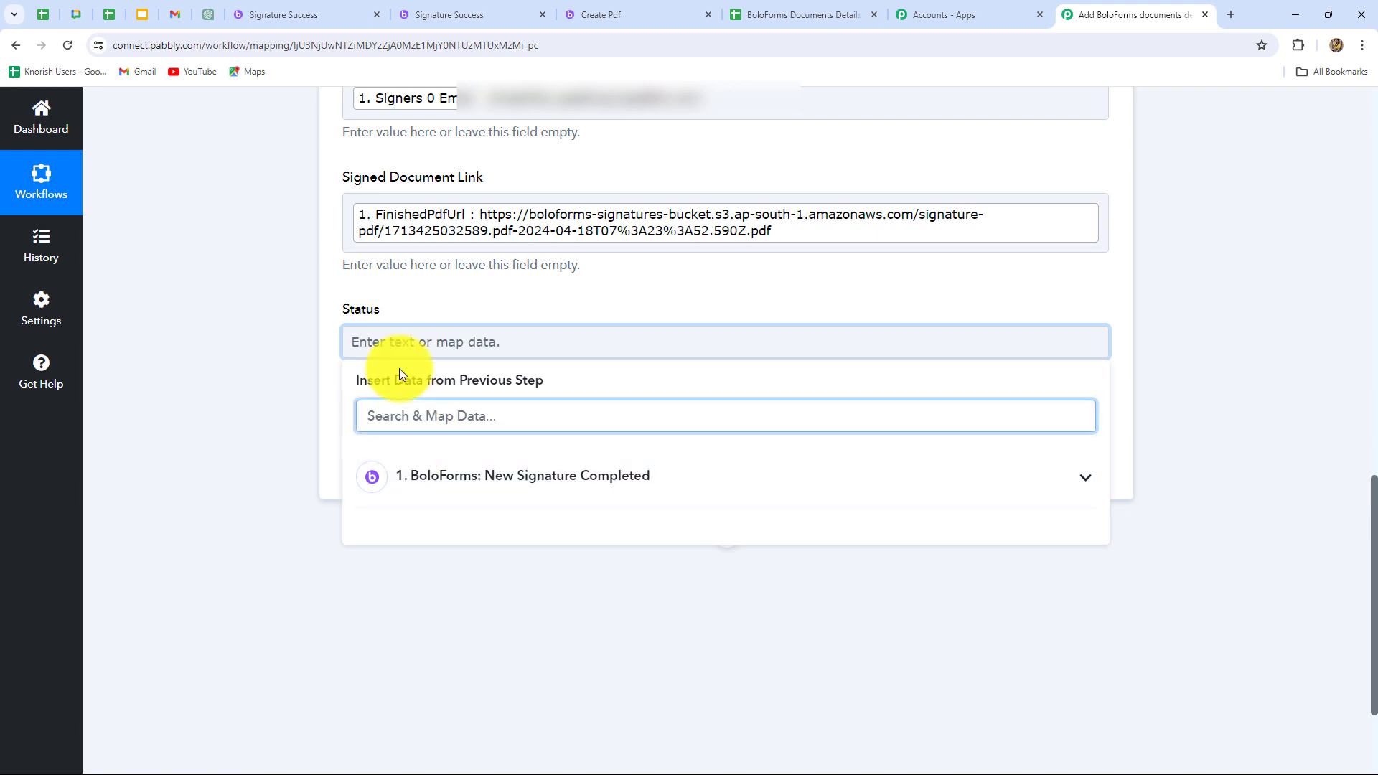
{"action": "type", "text": "st"}
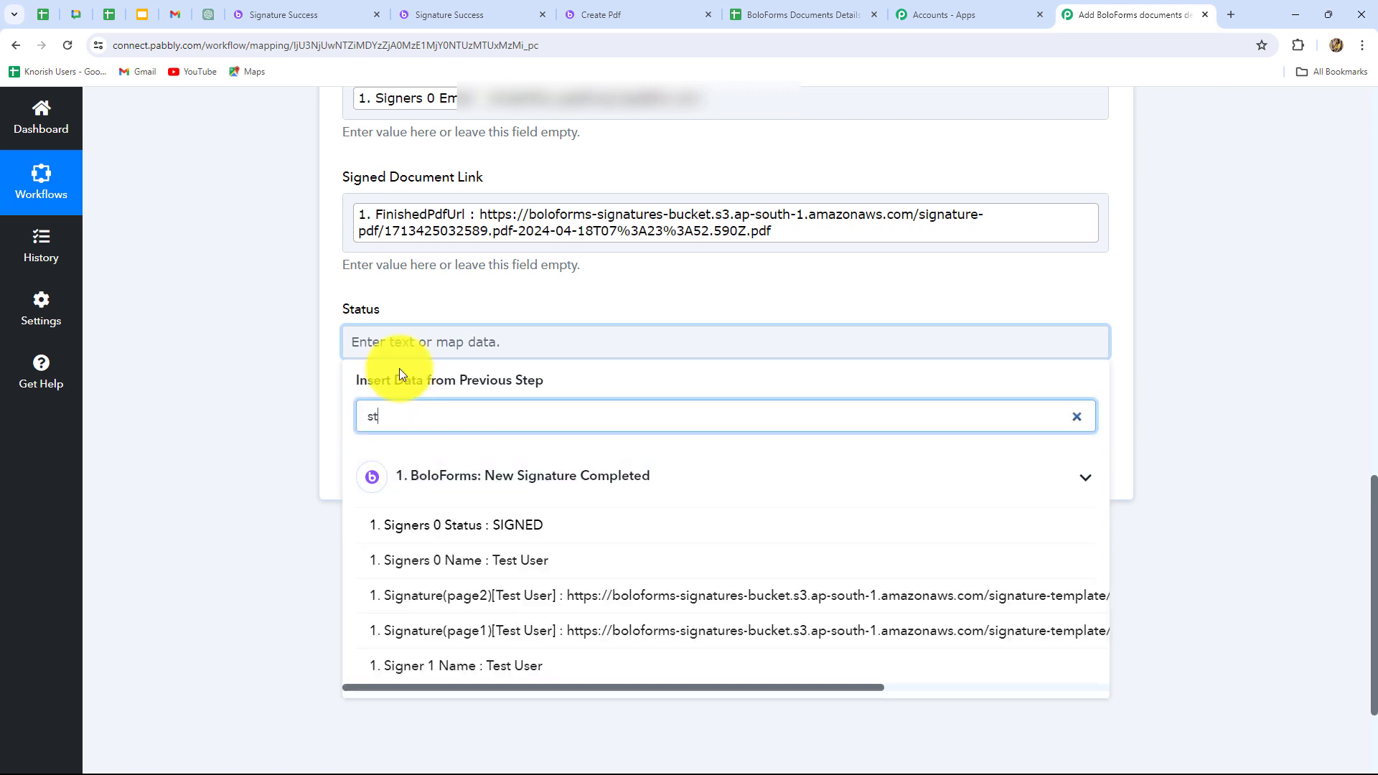
{"action": "left_click", "coordinate": [501, 527]}
{"action": "left_click", "coordinate": [1330, 475]}
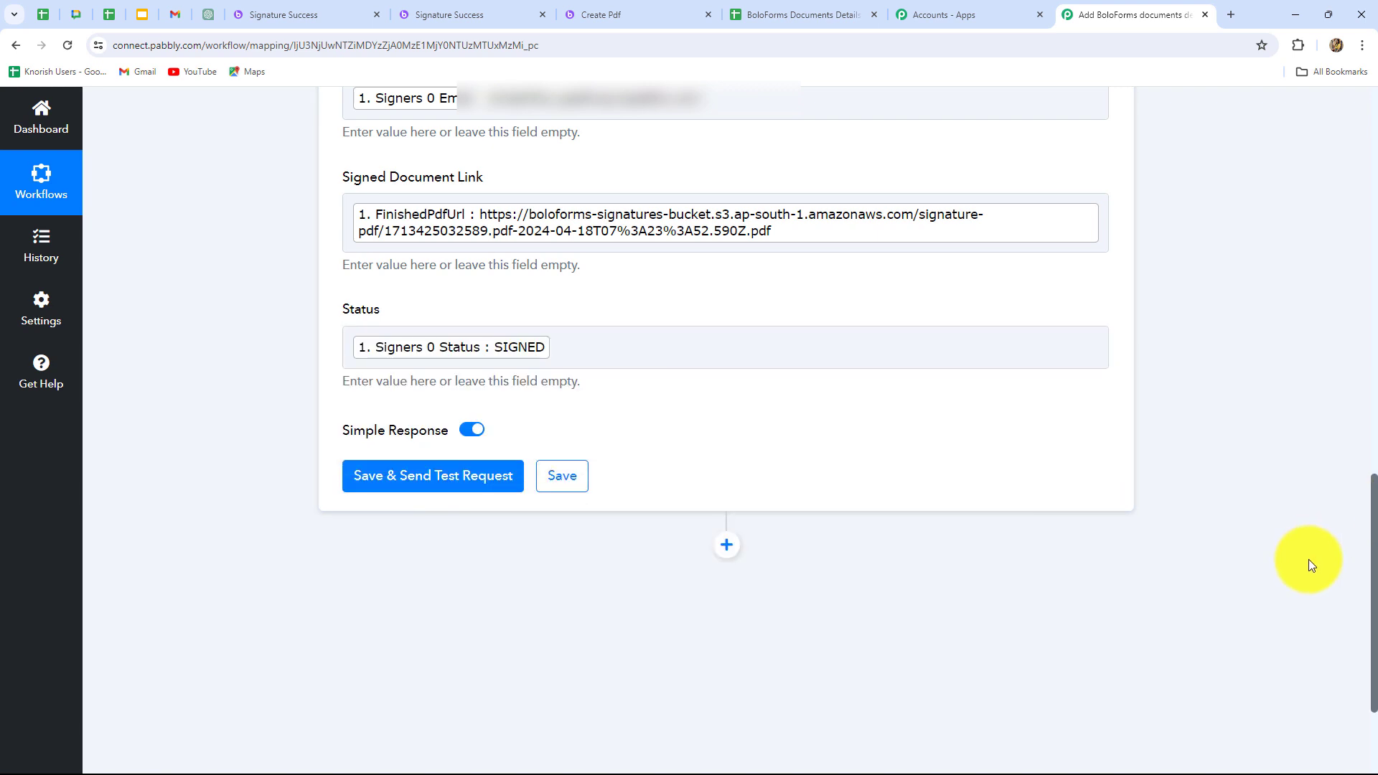
Save the Google Sheets action, send a test request, and check the SpreadsheetId in the received response.
{"action": "scroll", "coordinate": [1307, 559], "scroll_direction": "up", "scroll_amount": 4}
{"action": "scroll", "coordinate": [1307, 558], "scroll_direction": "down", "scroll_amount": 4}
{"action": "left_click", "coordinate": [402, 475]}
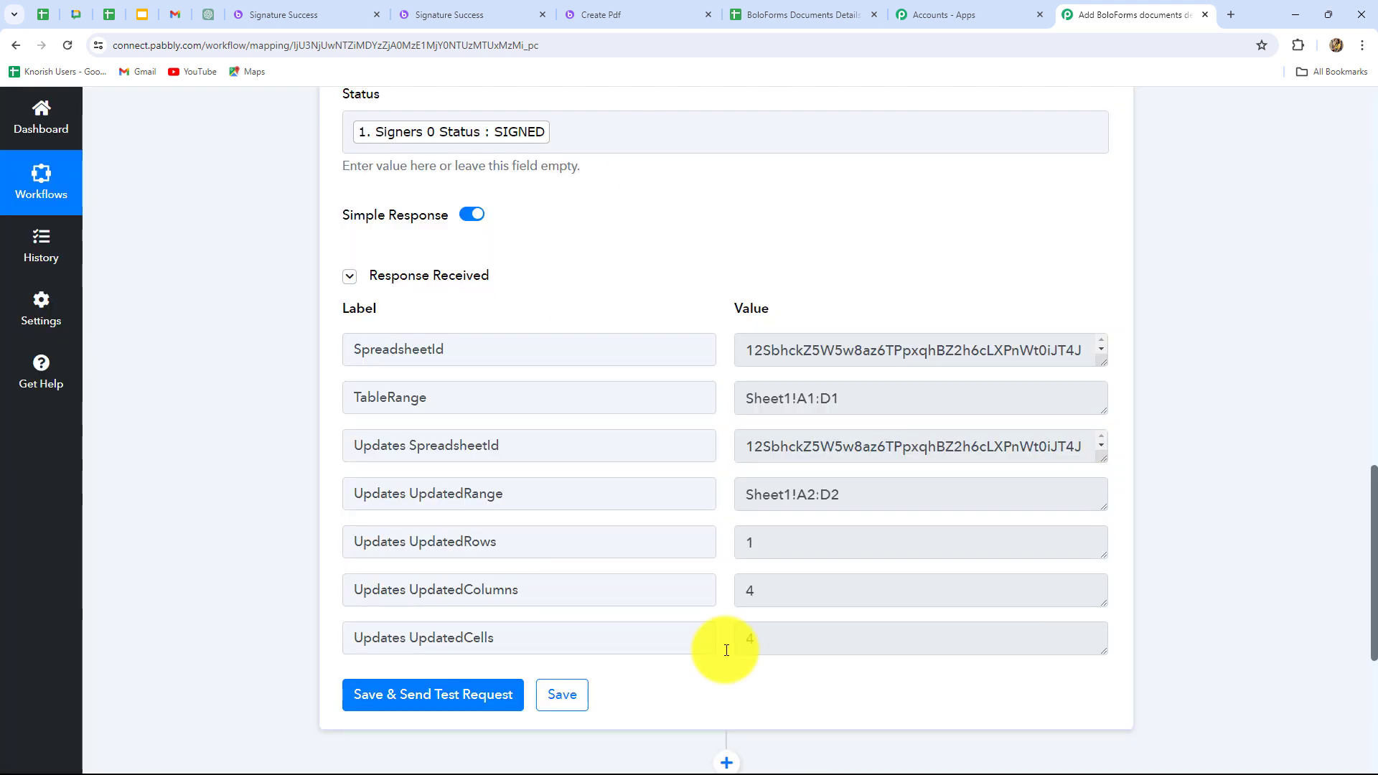
{"action": "left_click_drag", "start_coordinate": [754, 353], "coordinate": [1094, 357]}
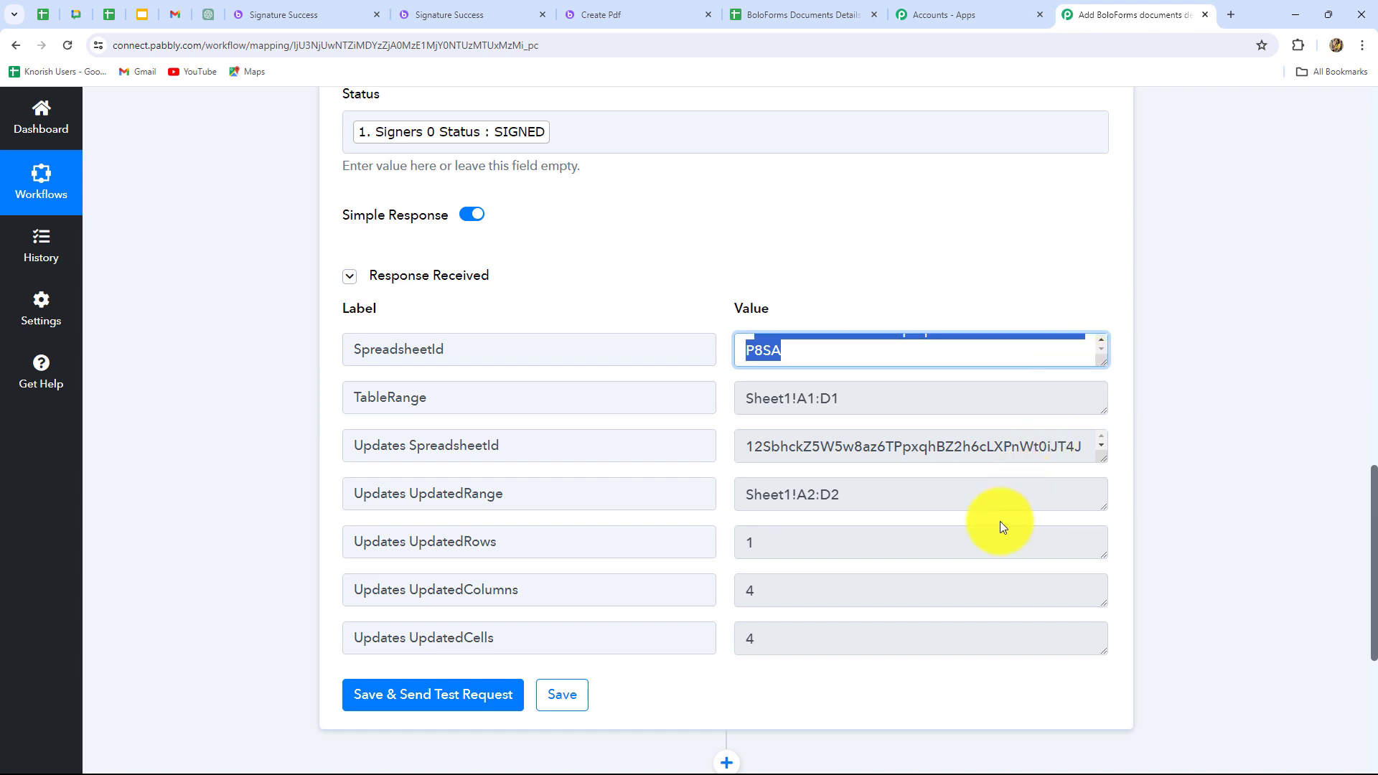
{"action": "scroll", "coordinate": [1003, 528], "scroll_direction": "up", "scroll_amount": 2}
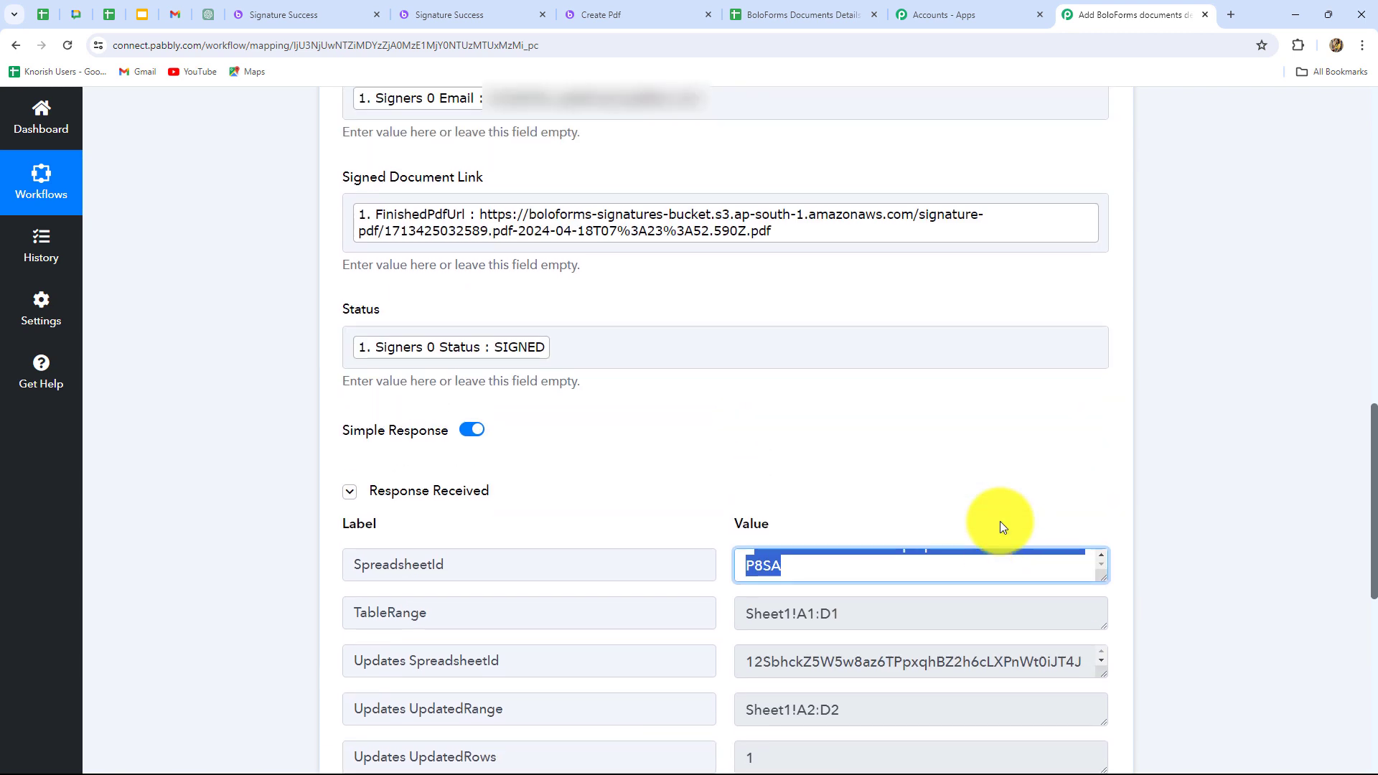
Switch to the BoloForms Documents Details spreadsheet in Google Sheets and widen the Signed Document Link column to inspect the test row.
{"action": "left_click", "coordinate": [800, 14]}
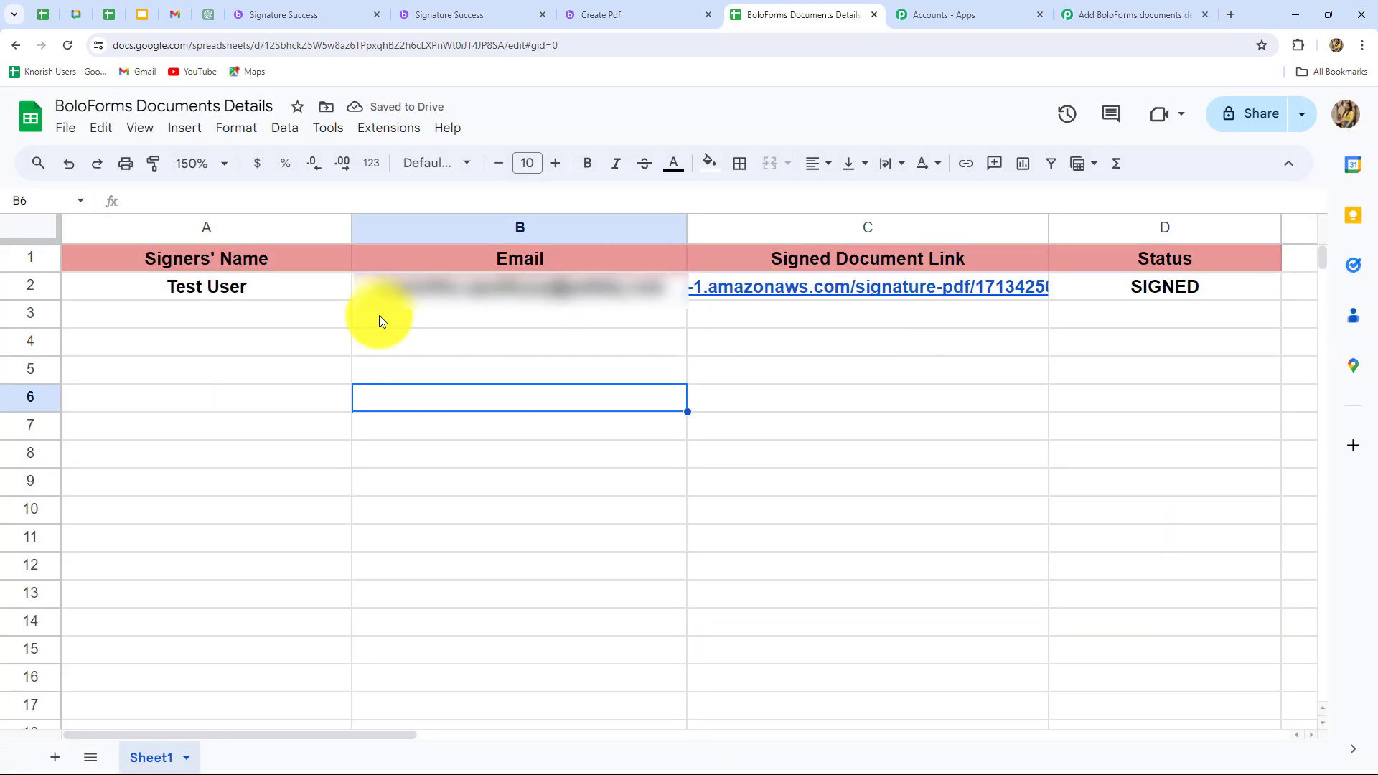
{"action": "left_click_drag", "start_coordinate": [1048, 223], "coordinate": [1218, 229]}
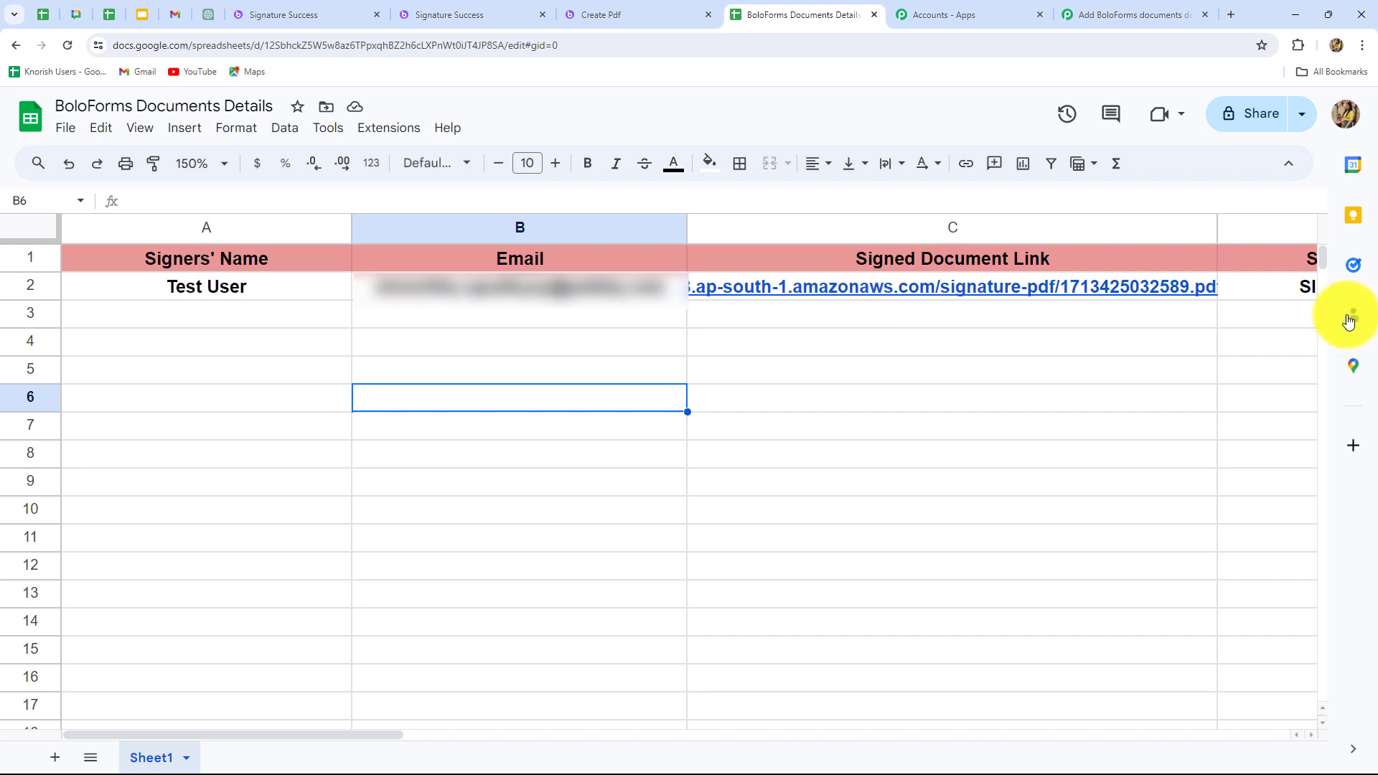
{"action": "left_click_drag", "start_coordinate": [382, 734], "coordinate": [264, 705]}
Return to the Pabbly Connect workflow and collapse the Google Sheets Add New Row action.
{"action": "left_click", "coordinate": [1135, 15]}
{"action": "scroll", "coordinate": [1268, 329], "scroll_direction": "up", "scroll_amount": 10}
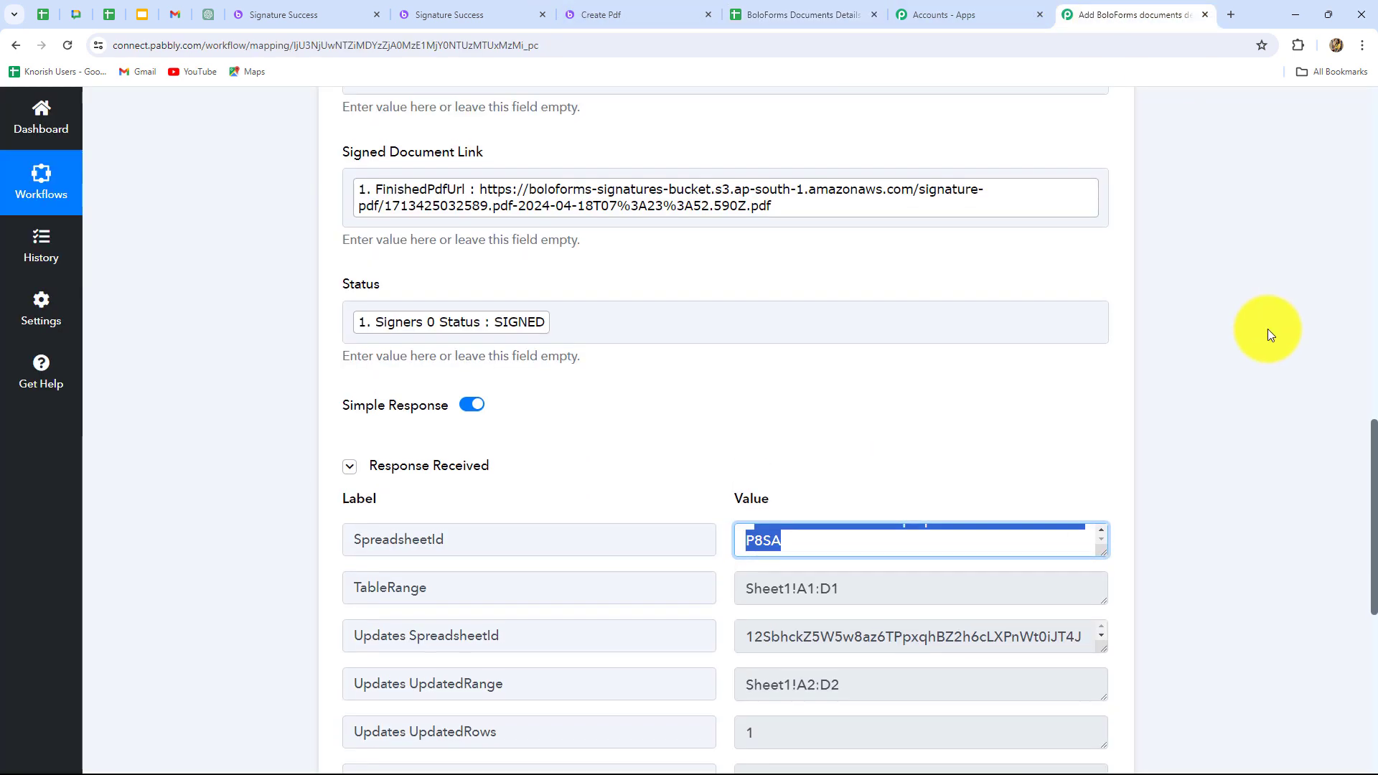
{"action": "scroll", "coordinate": [1267, 329], "scroll_direction": "up", "scroll_amount": 3}
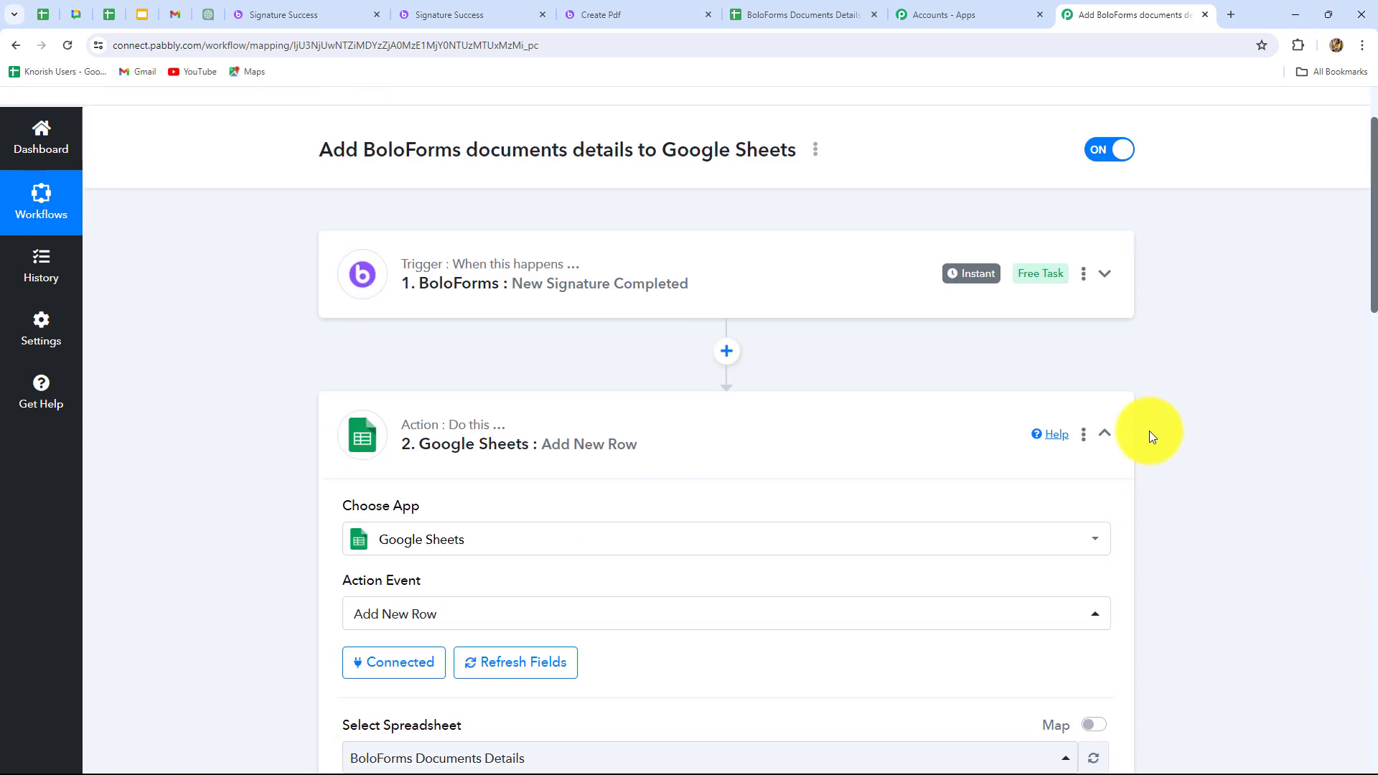
{"action": "left_click", "coordinate": [1105, 433]}
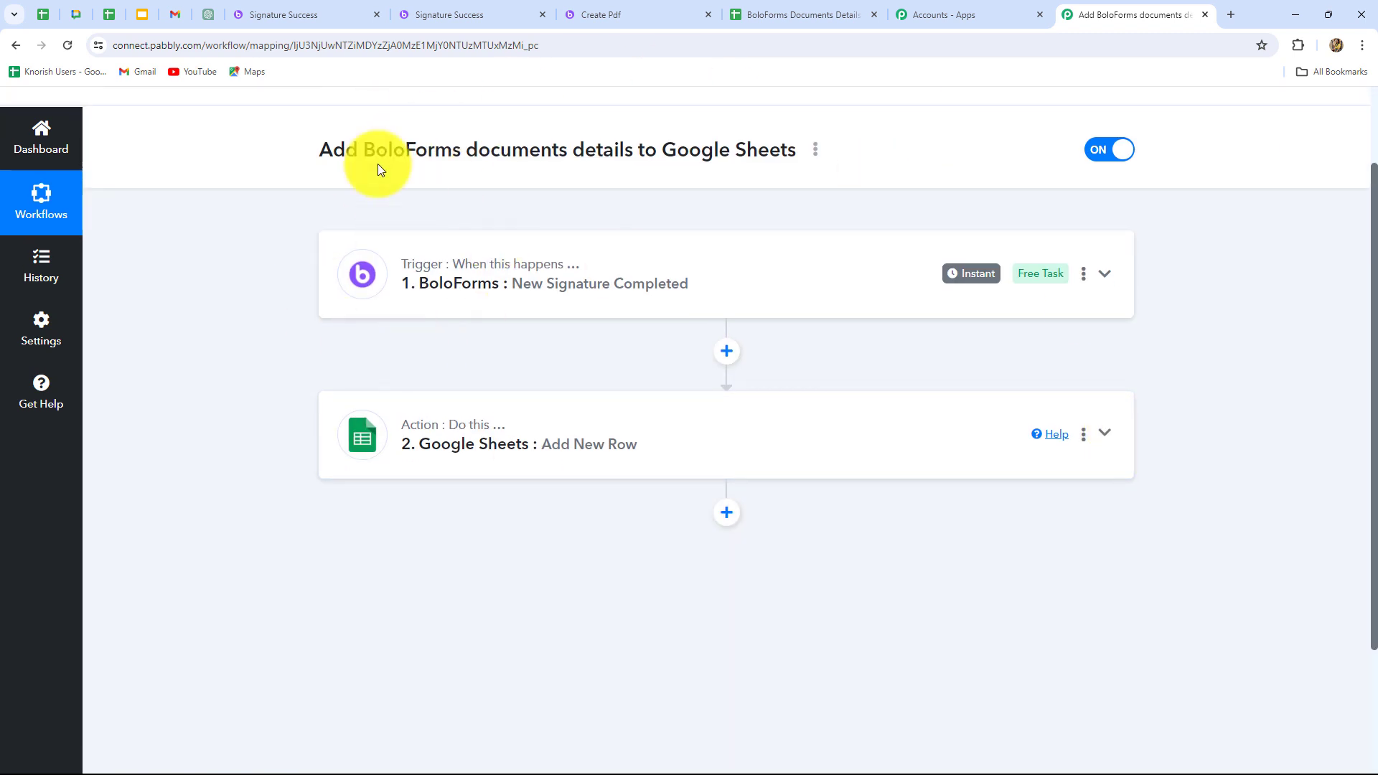